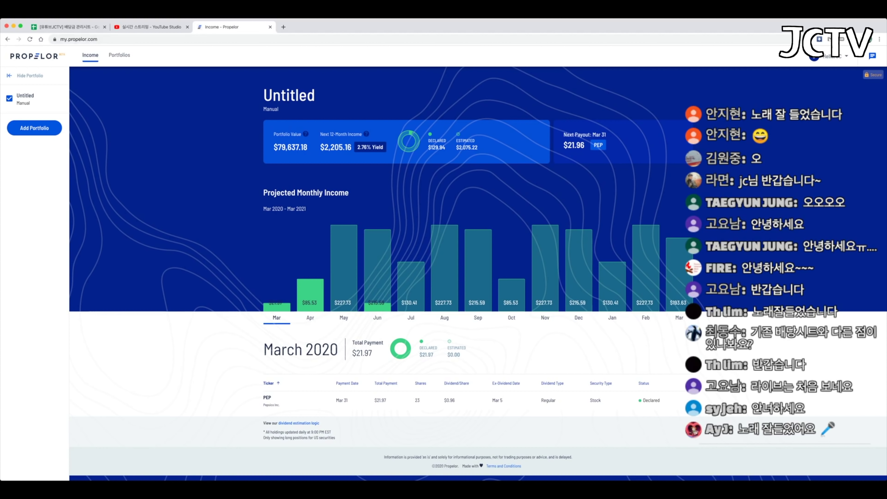
Step: Switch to the spreadsheet and enter the headers 종목, 주당배당금, 배당주기, 보유량 and 배당금 across row 7 starting at B7
key("ctrl+Tab")
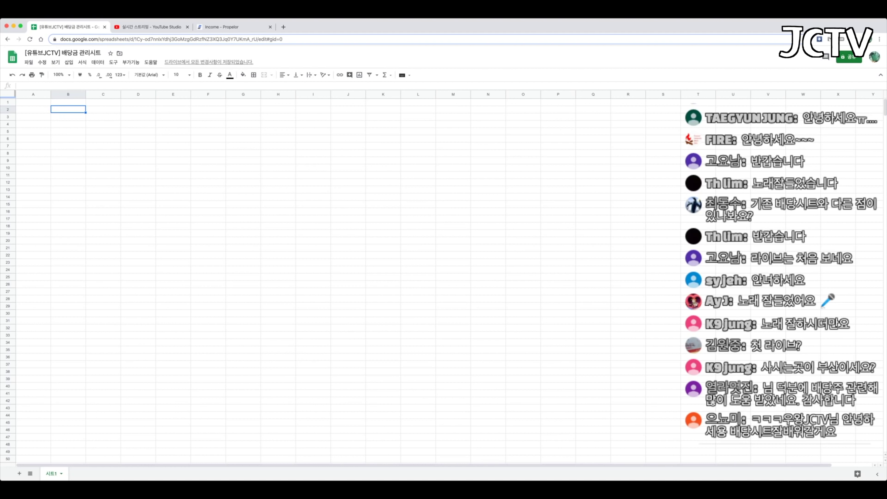
left_click(68, 146)
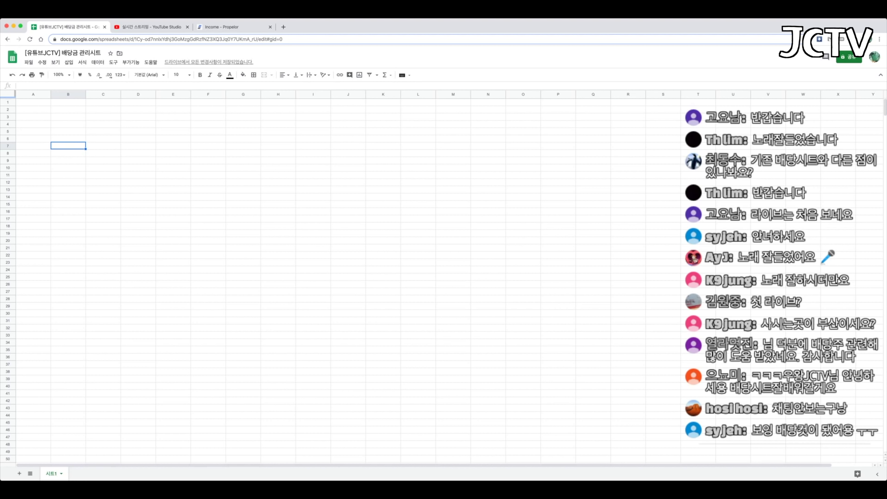
type("종목")
key("Tab")
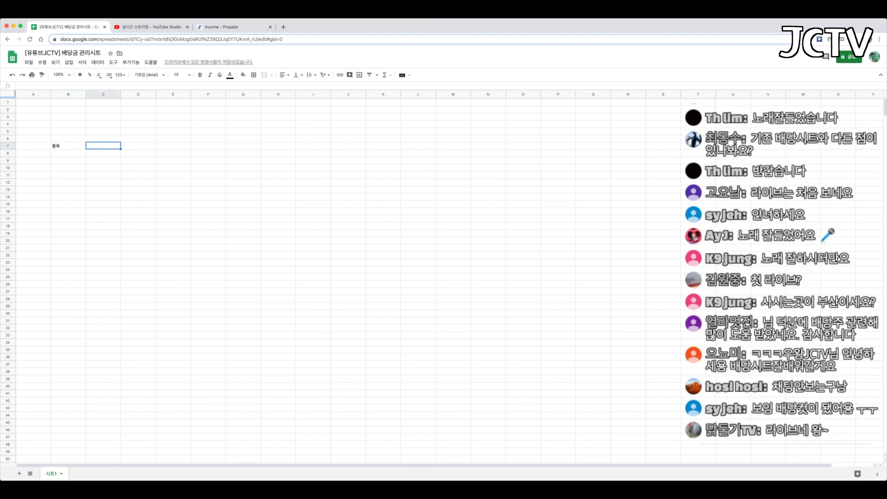
type("주당배당금")
key("Tab")
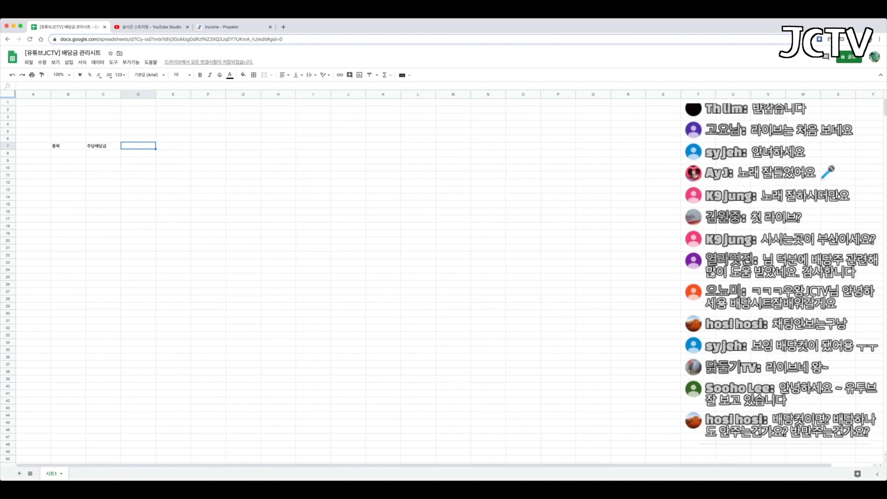
type("배당주기")
key("Tab")
type("보유량")
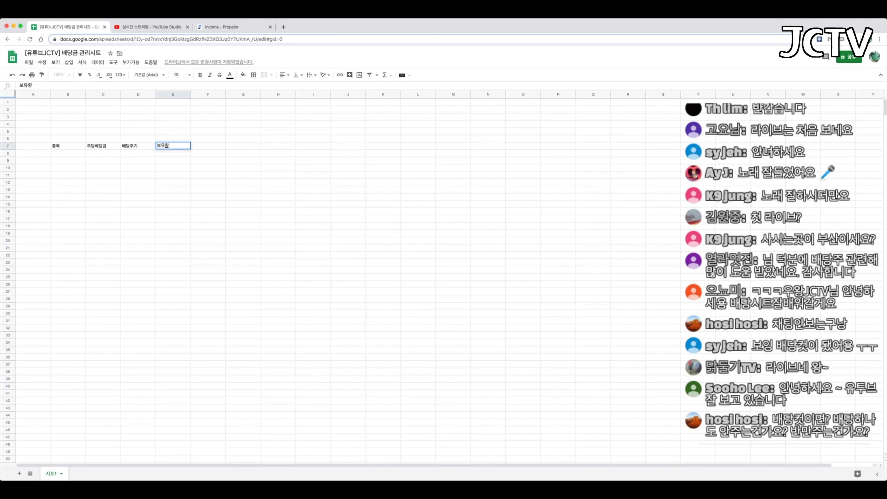
key("Tab")
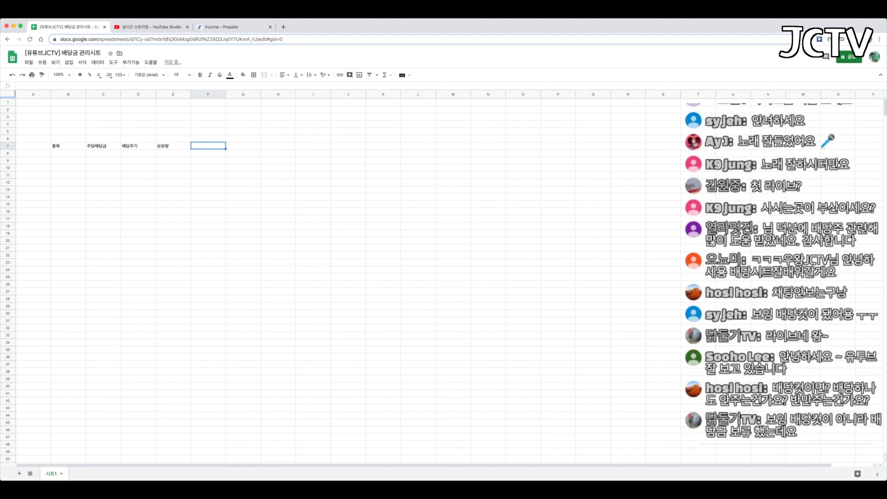
type("배당금")
key("Tab")
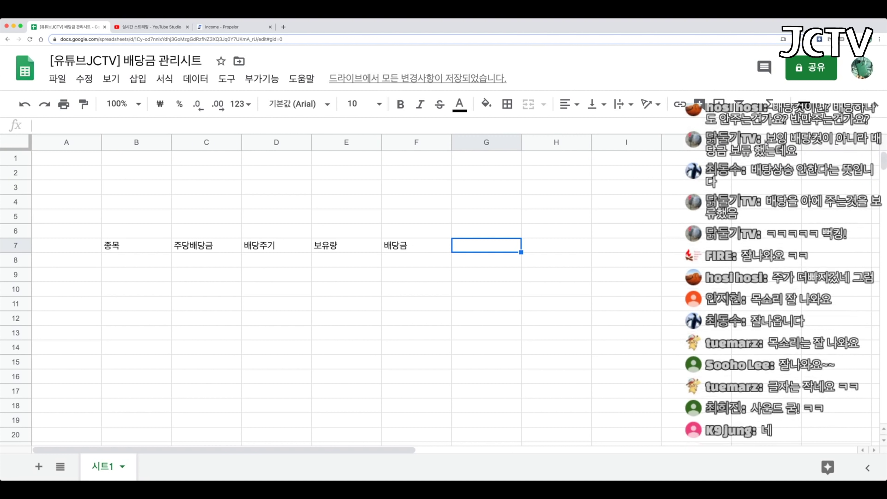
key("Left")
key("Left")
key("Left")
key("Left")
key("Left")
key("Left")
key("Right")
key("Right")
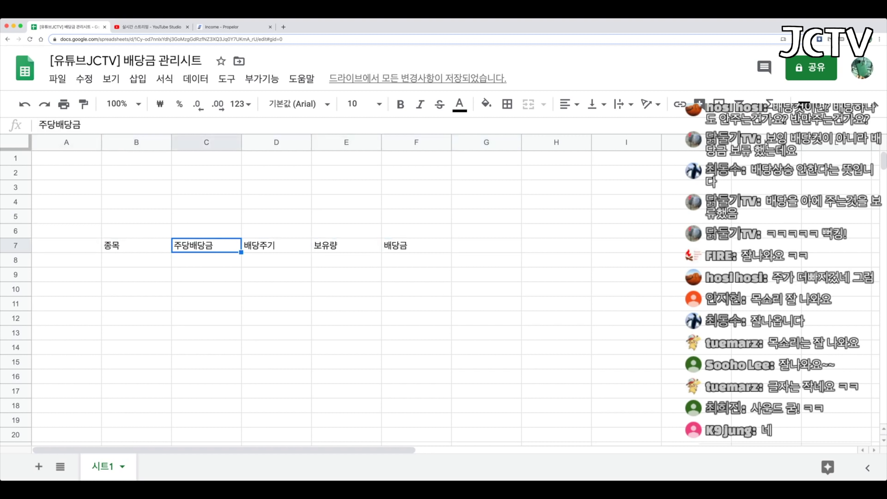
key("Right")
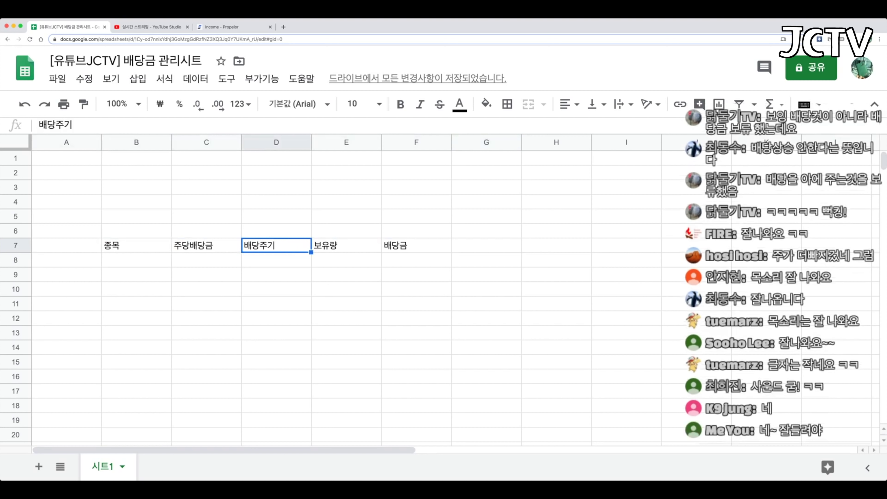
key("Right")
key("Right")
key("Right")
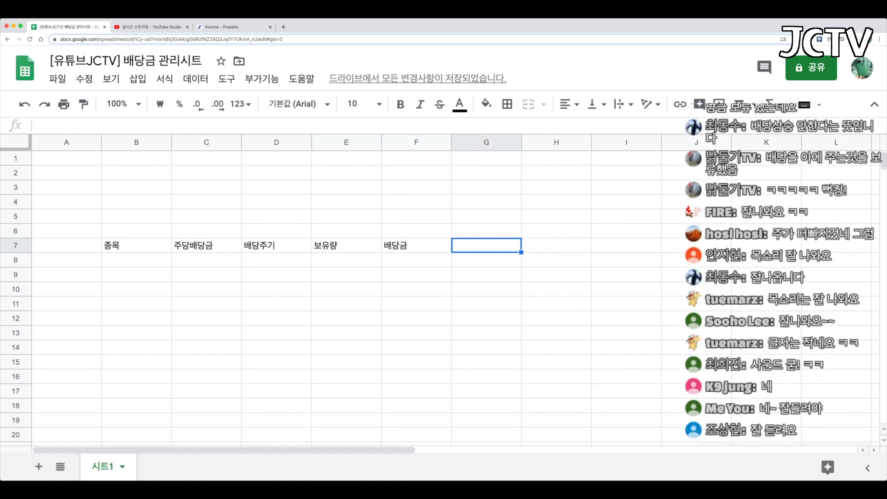
Step: Add the headers 배당금(세후) in G7 and 지급배당금 in H7
type("배당금(세후)")
key("Right")
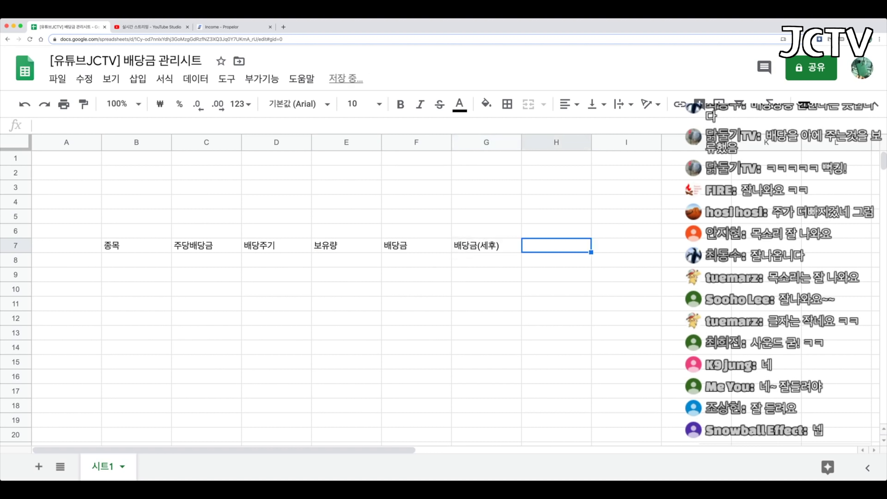
type("지급배당금")
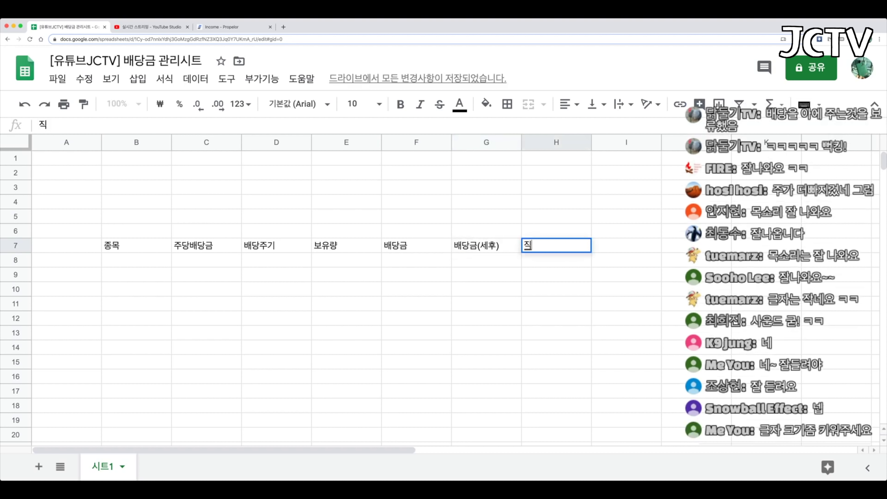
key("BackSpace")
type("ㅁ")
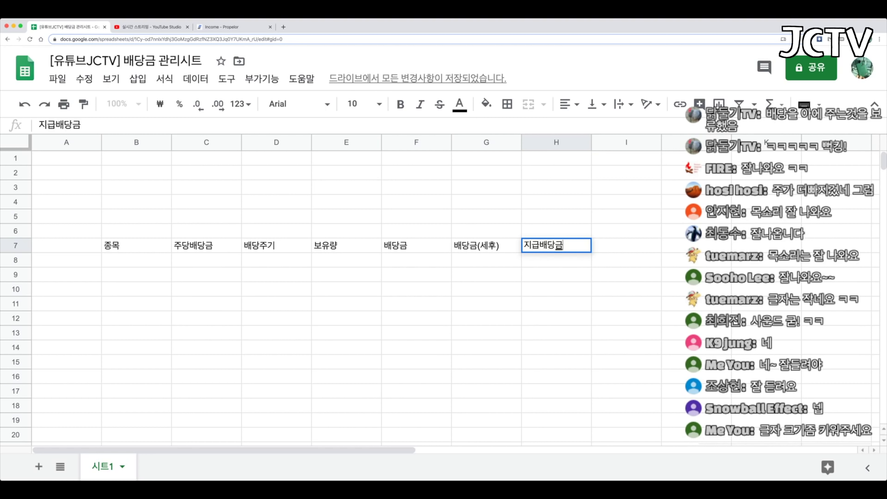
key("Return")
Step: Enter the tickers O and T in B8 and B9 under the 종목 header
key("Left")
key("Up")
key("super+Left")
key("Down")
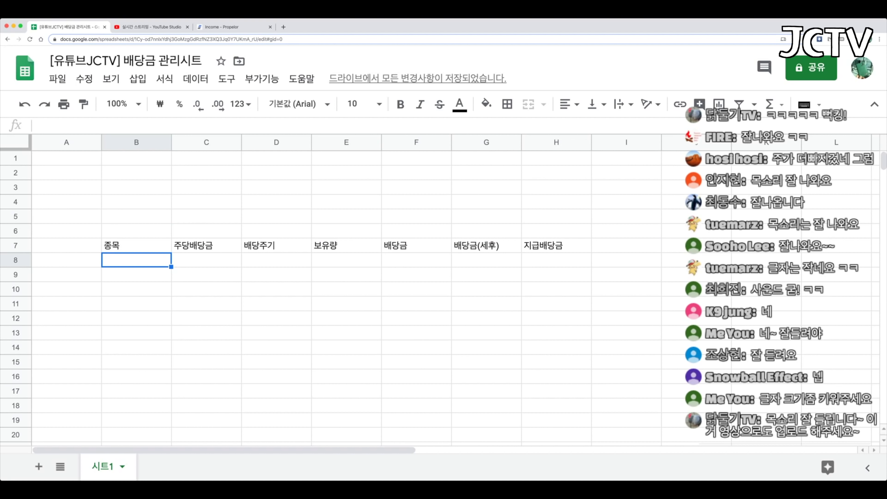
type("O")
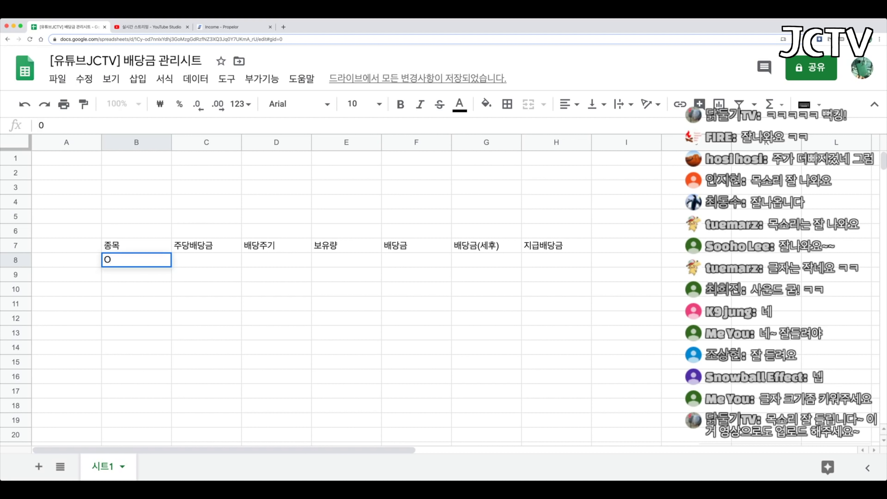
key("Return")
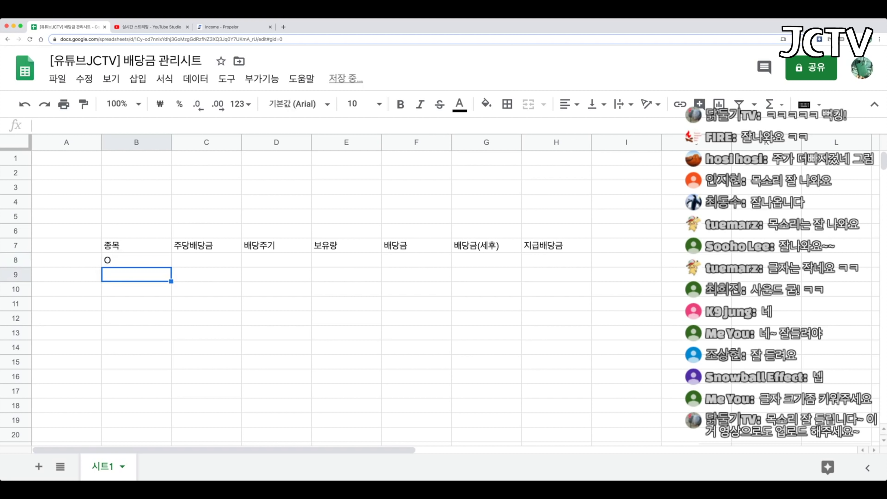
type("T")
key("Return")
key("Up")
key("Down")
Step: Select C8 for O's dividend per share, and look up ticker O on dividend.com in a new browser tab
key("Right")
key("Up")
key("Up")
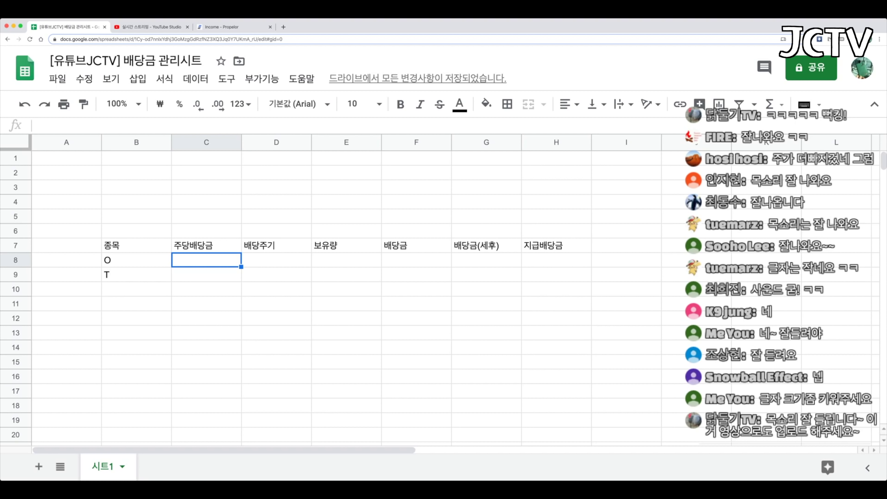
key("super+t")
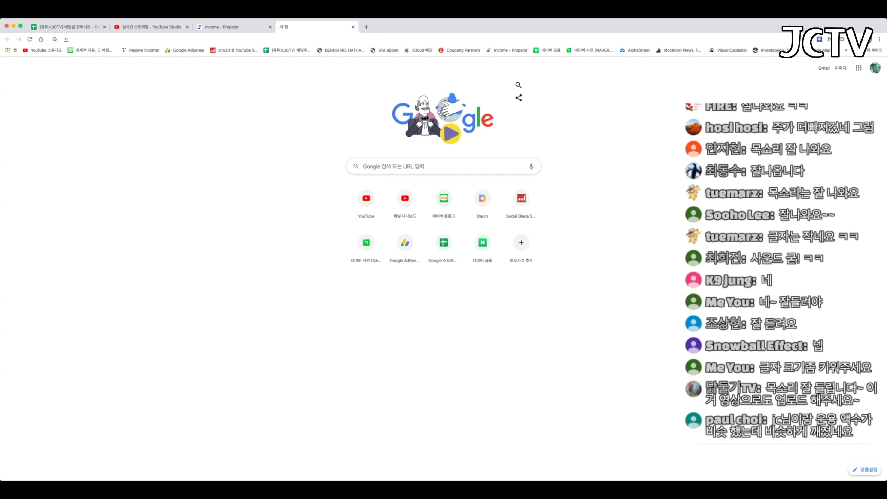
type("dividend.com")
key("Return")
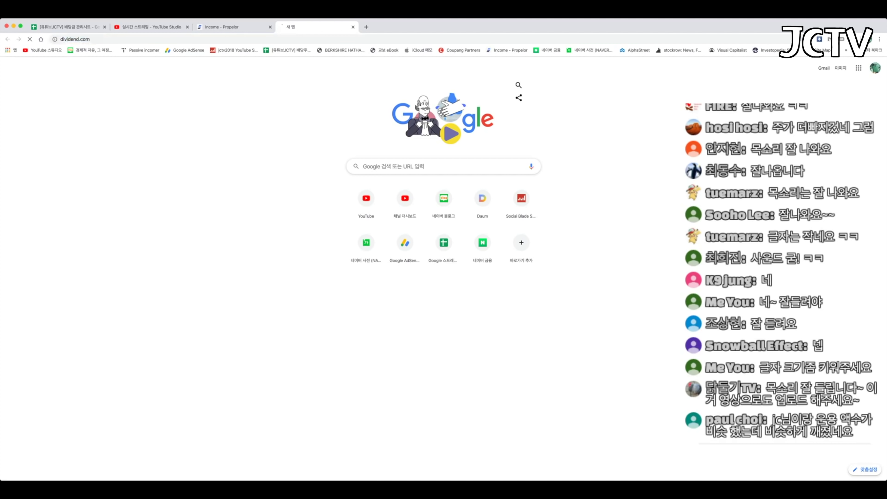
type("o")
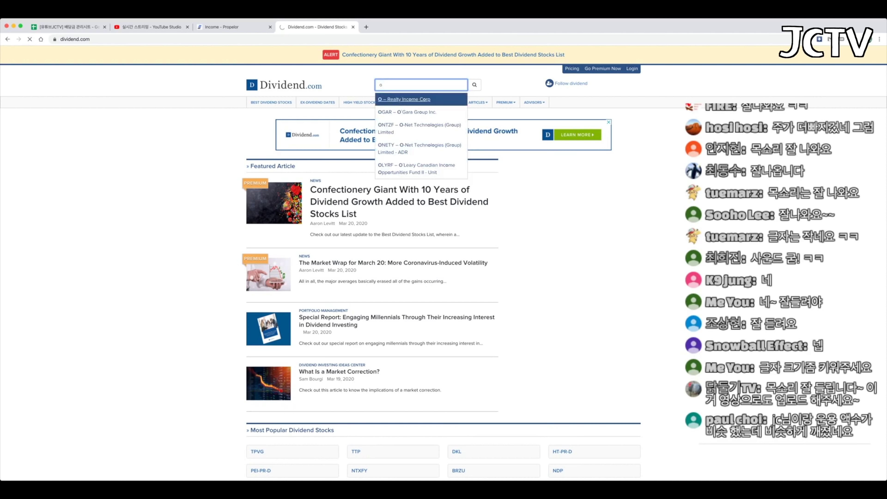
key("Return")
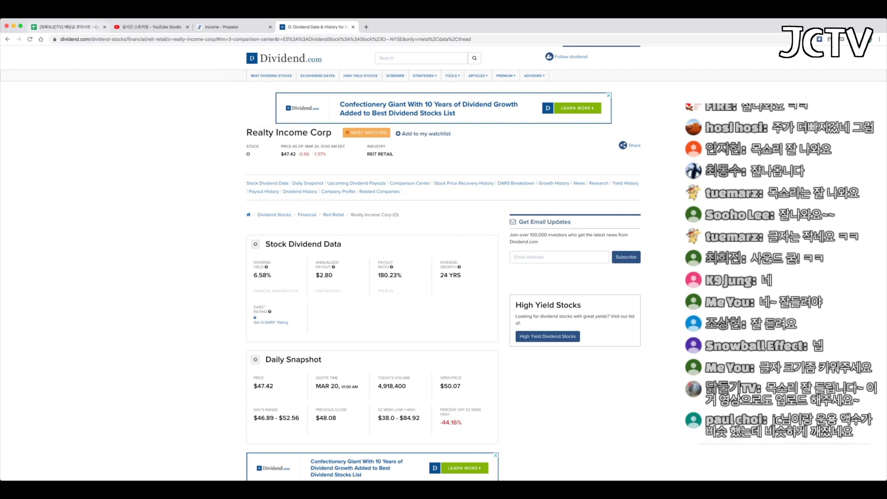
Step: Return to the spreadsheet, enter 2.8 as O's 주당배당금 in C8 and format it with two decimal places
left_click(78, 27)
type("2.8")
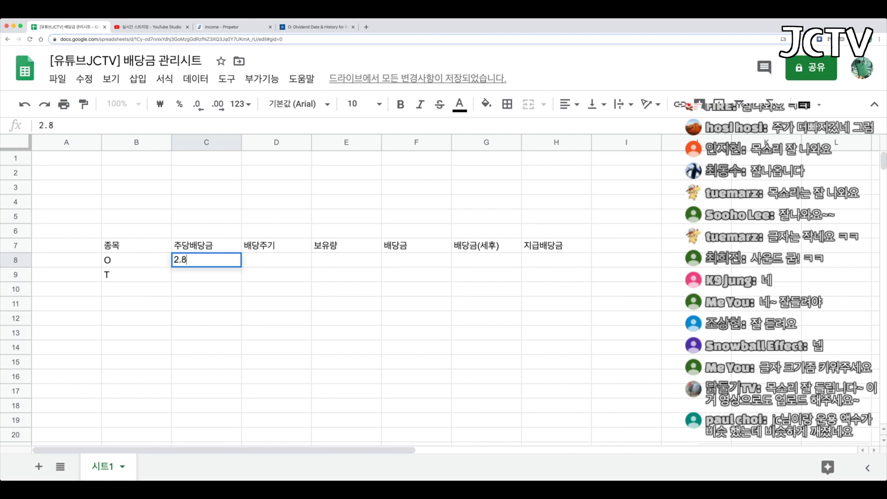
key("Return")
key("Up")
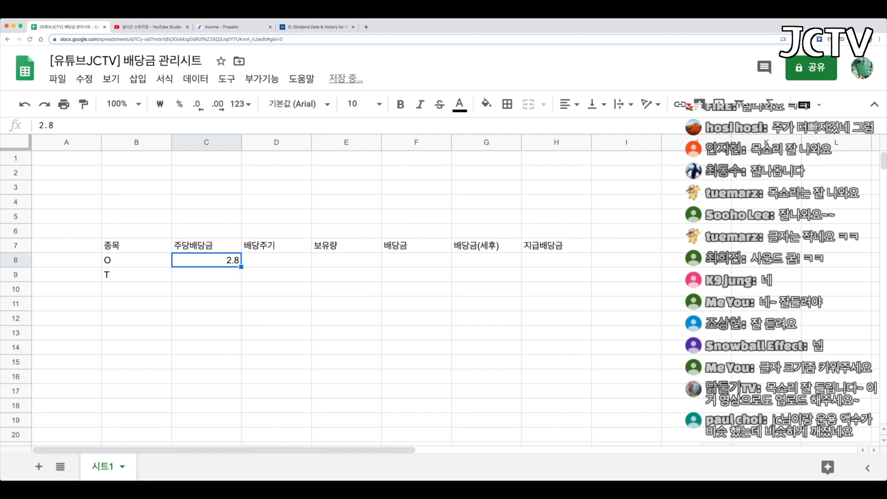
key("Right")
key("Left")
left_click(218, 104)
key("Right")
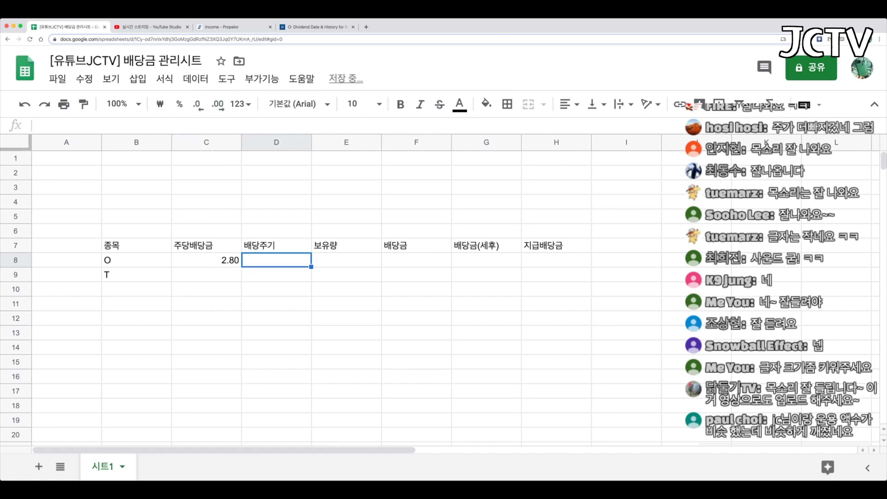
Step: Set O's 배당주기 in D8 to 월 and its 보유량 in E8 to 100
type("d")
key("BackSpace")
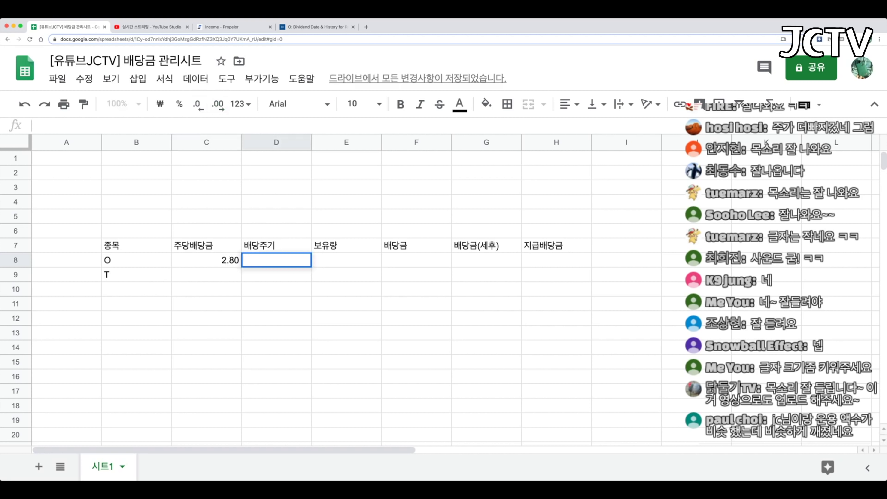
type("월")
key("Tab")
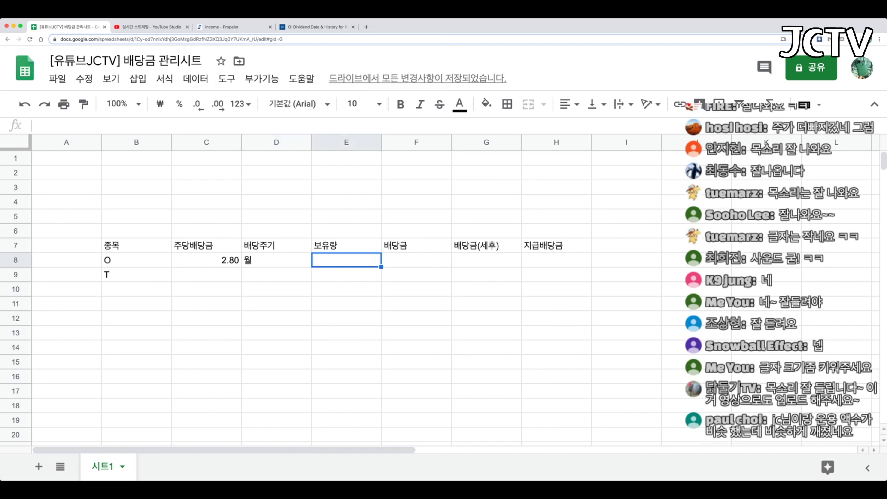
type("100")
key("Tab")
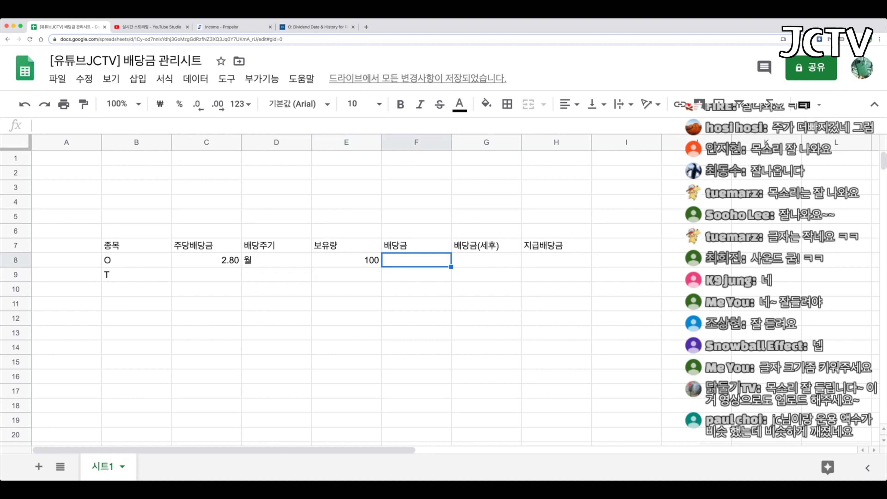
Step: Calculate O's 배당금 in F8 with the formula =C8*E8
type("=")
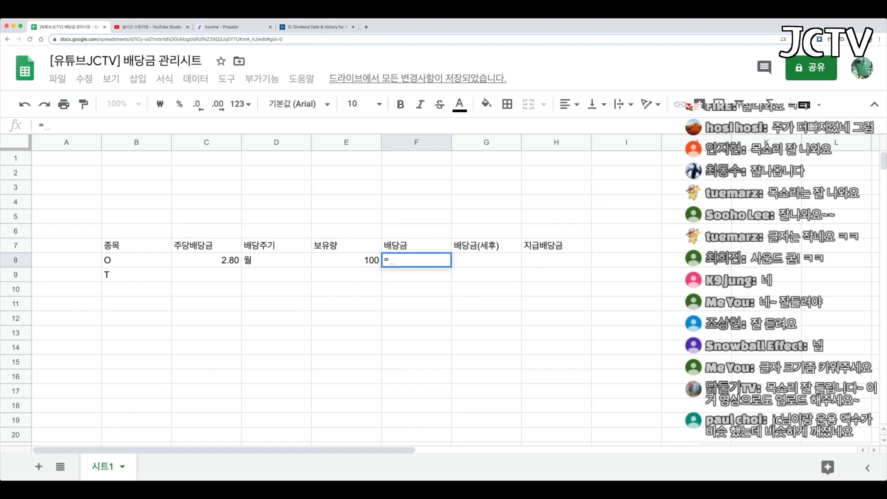
left_click(206, 260)
type("*")
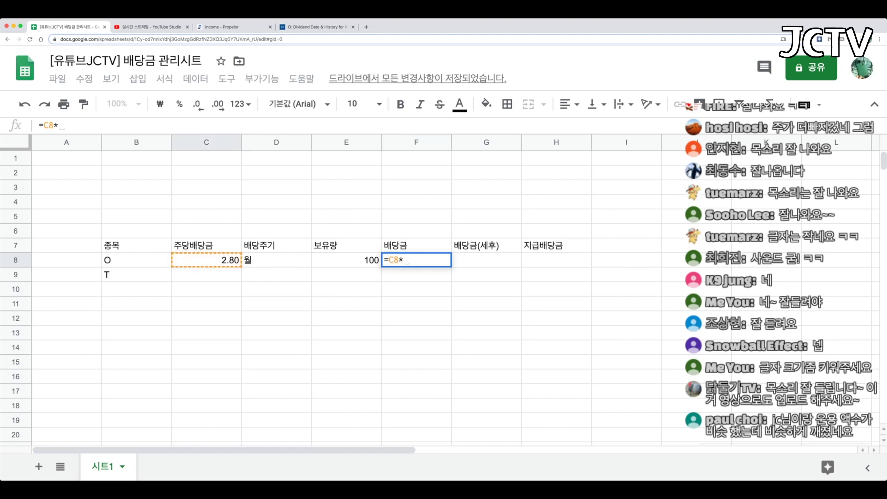
left_click(346, 261)
key("Return")
key("Up")
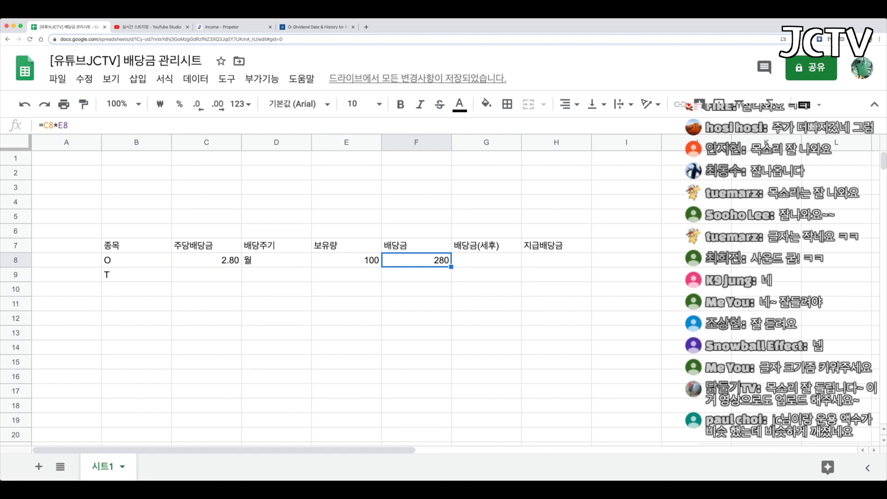
Step: Add a 세율 label in G2 with the tax rate 15.4% below it in G3
left_click(486, 260)
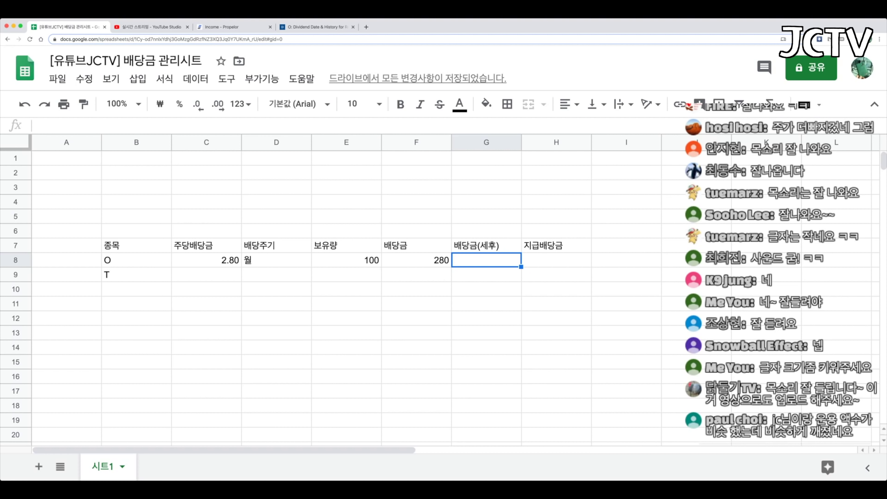
key("Up")
key("Up")
key("Up")
key("Up")
key("Up")
key("Up")
type("세율")
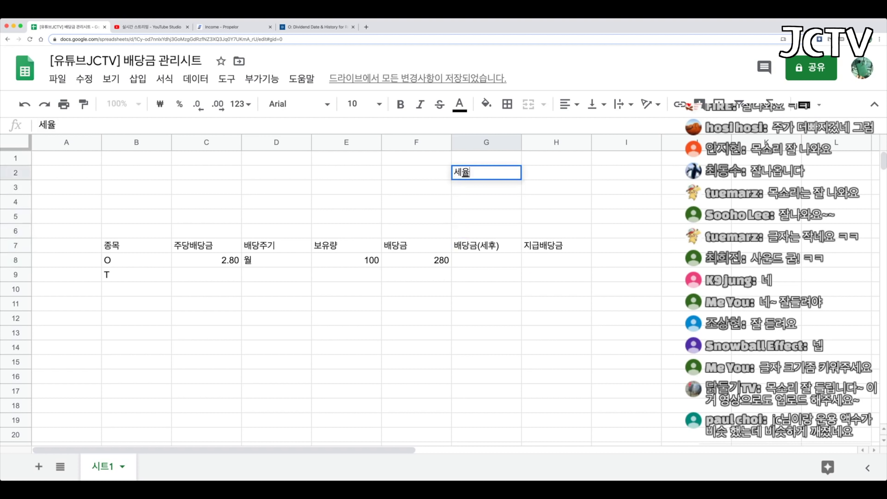
key("Return")
type("15.4")
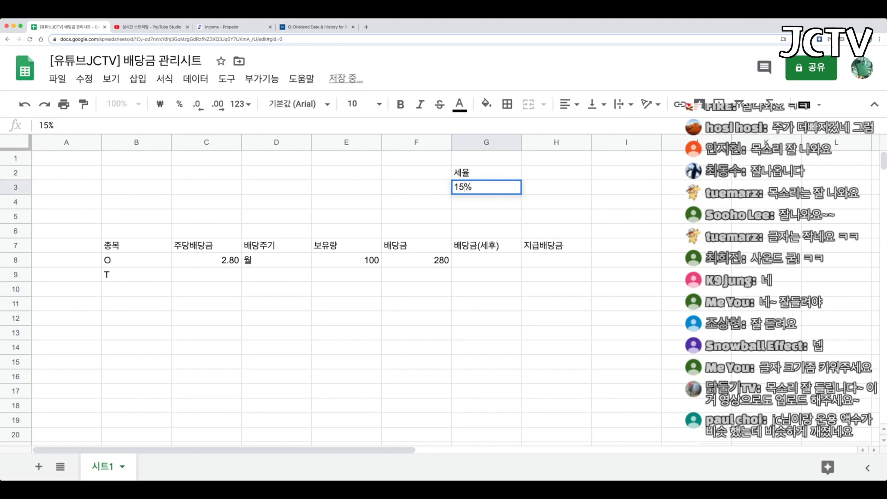
key("Return")
key("Up")
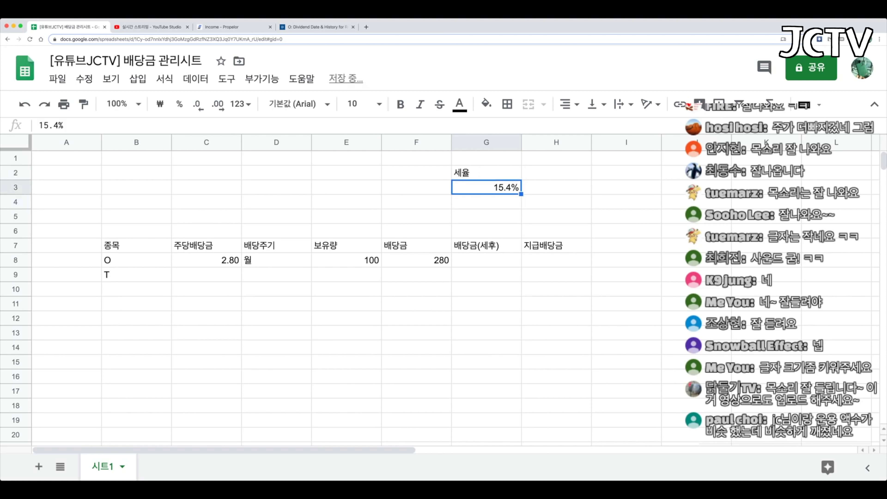
Step: Calculate O's after-tax dividend in G8 with the formula =F8*(1-$G$3), keeping the tax rate reference absolute
key("Down")
key("Down")
key("Down")
key("Down")
key("Down")
type("=")
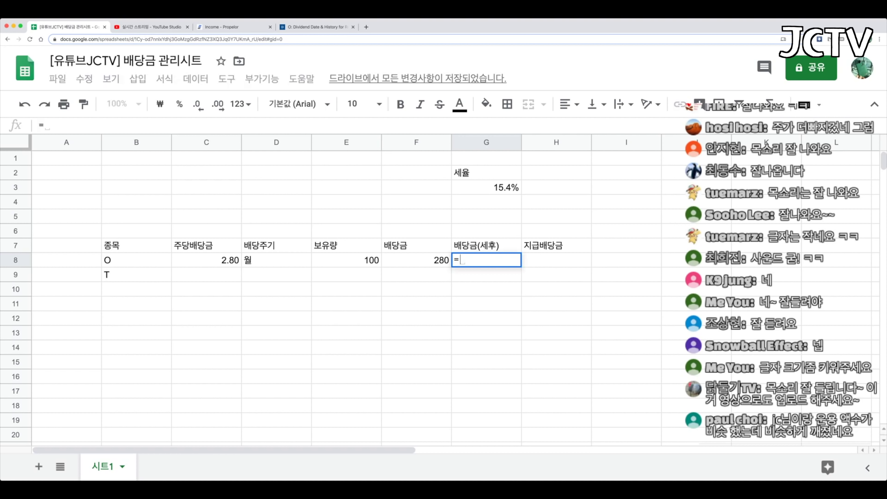
key("Left")
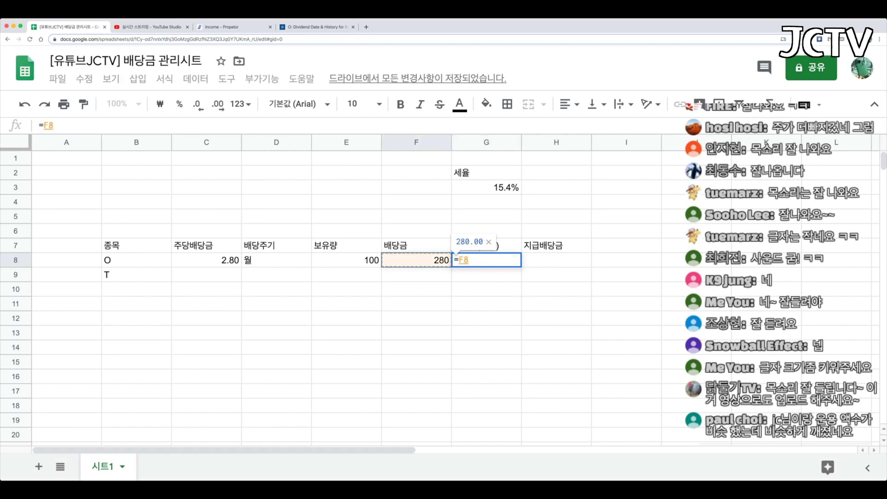
type("*(1")
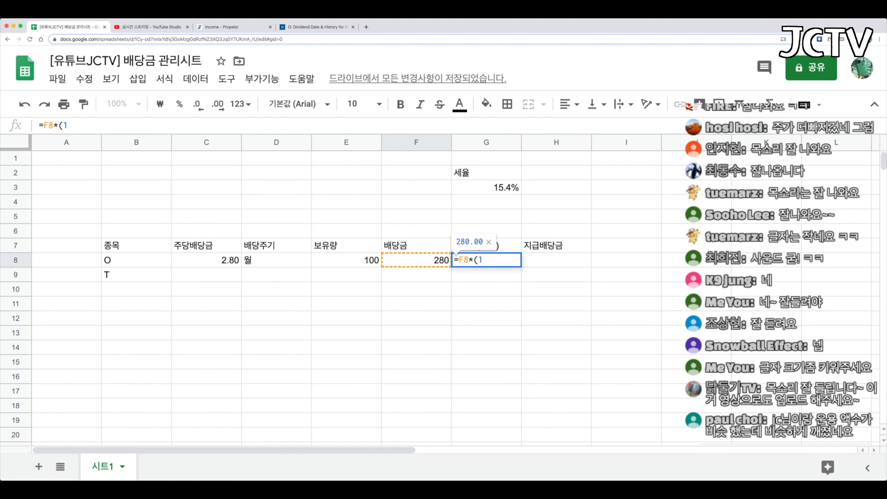
type("-")
key("Up")
key("Up")
key("Up")
key("Up")
key("Up")
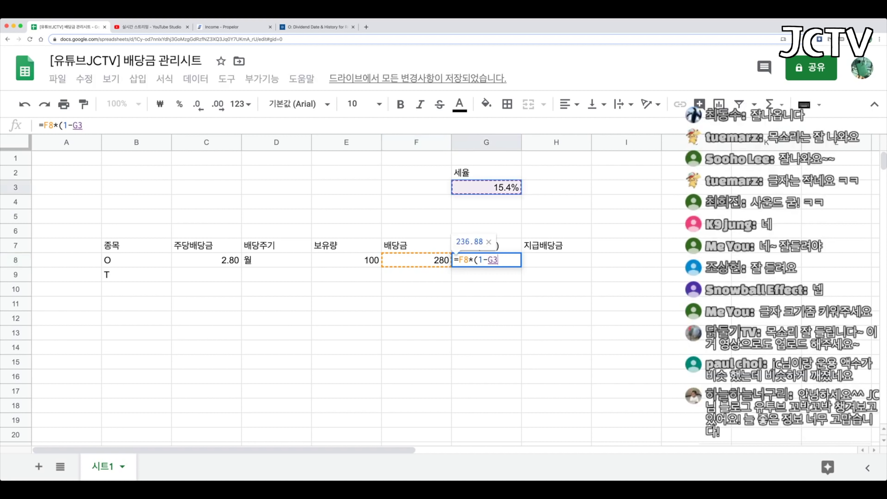
key("F4")
type(")")
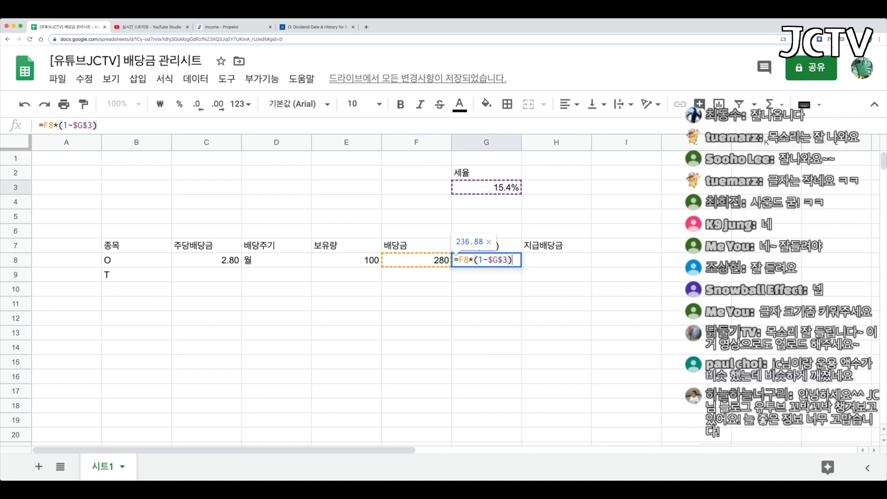
key("Return")
key("Up")
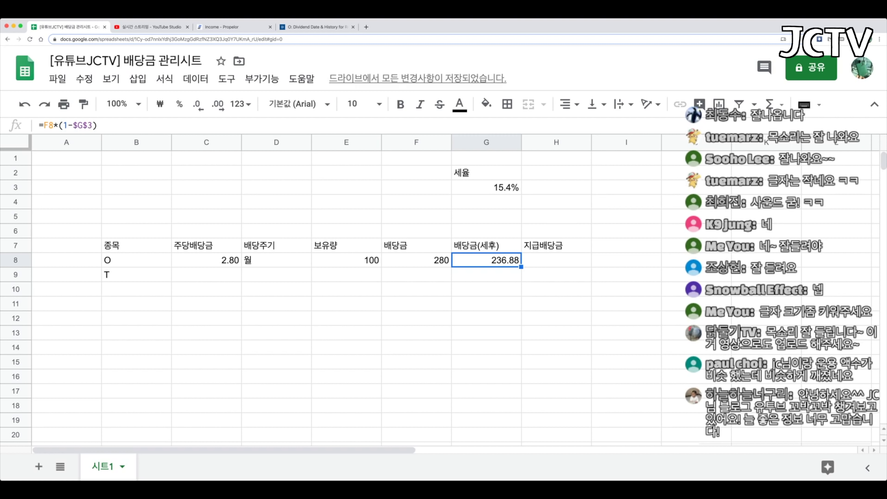
Step: Format O's 배당금 in F8 with two decimal places
key("Left")
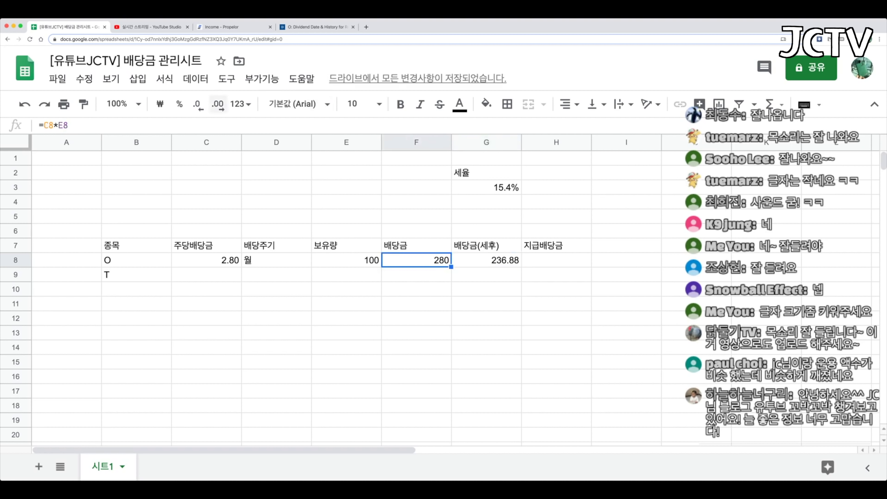
left_click(218, 104)
left_click(217, 104)
Step: Calculate O's 지급배당금 in H8 with =G8/if(D8="년",1,if(D8="반기",2,if(D8="분기",4,if(D8="월",12,""))))
key("Right")
key("Right")
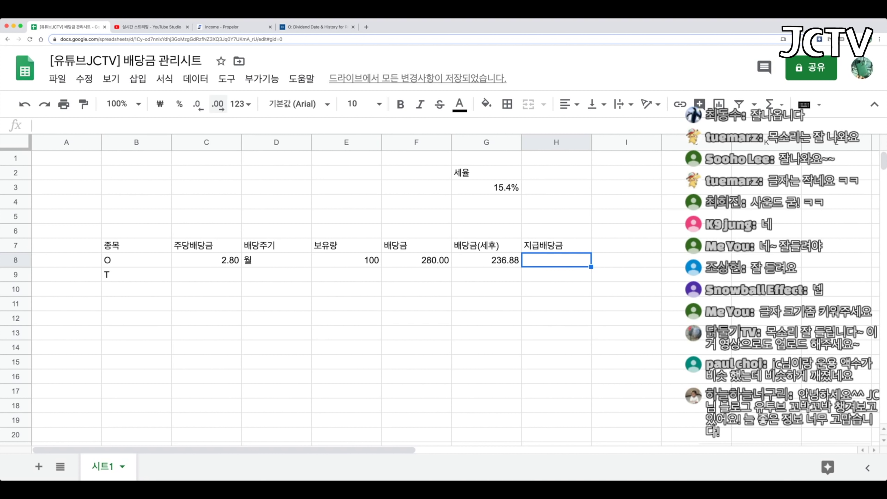
type("=G8/if(")
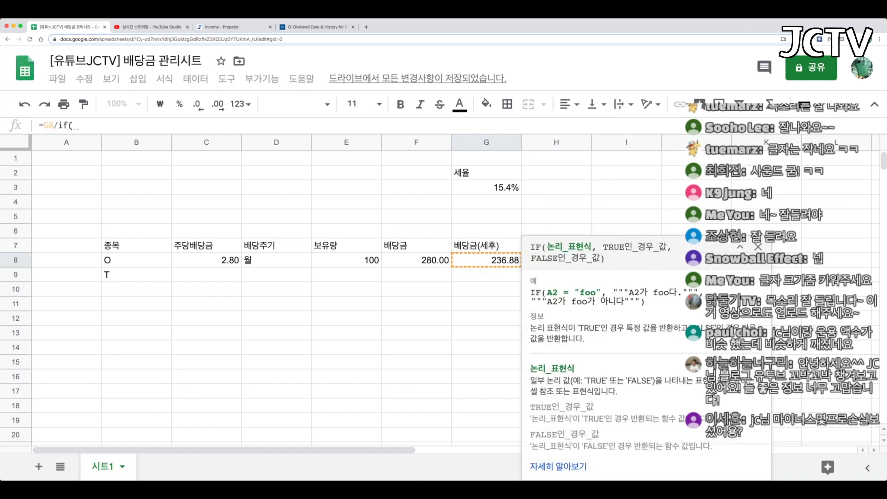
type("D8=\"녀")
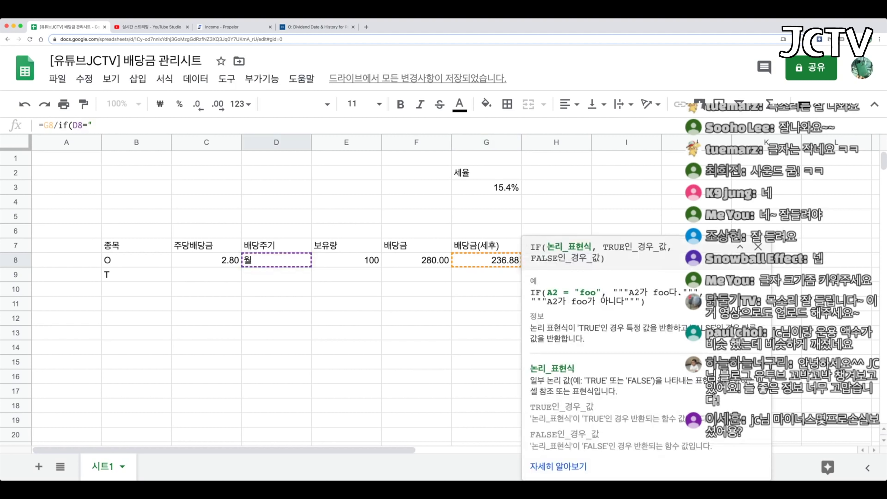
type("ㄴ\",1")
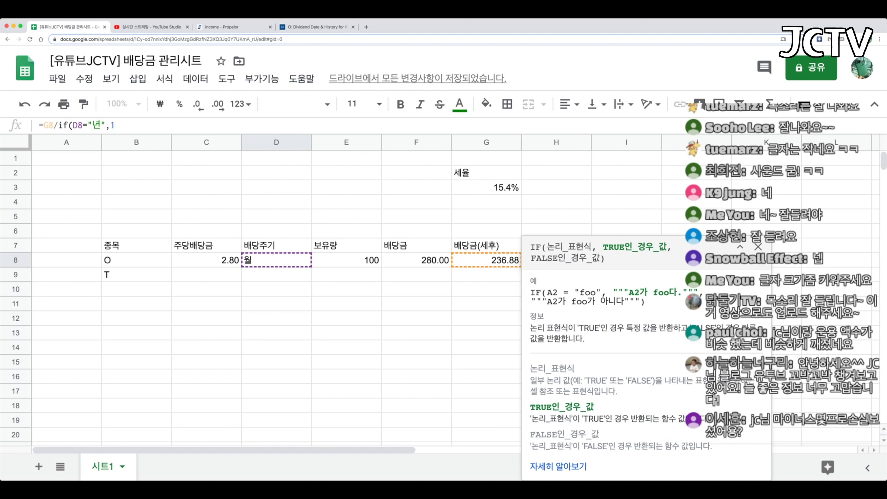
type(",if(")
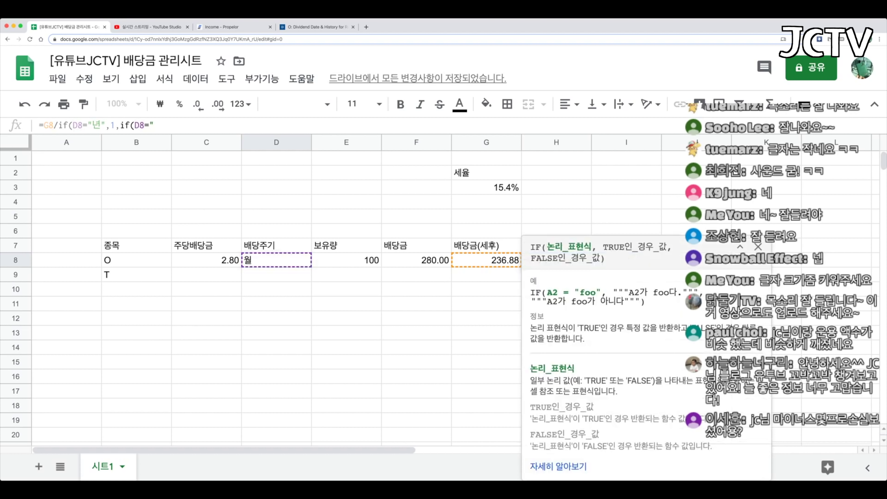
type("D8=\"ㅂ")
type("ㅏㄴ기\",2")
type(",if(")
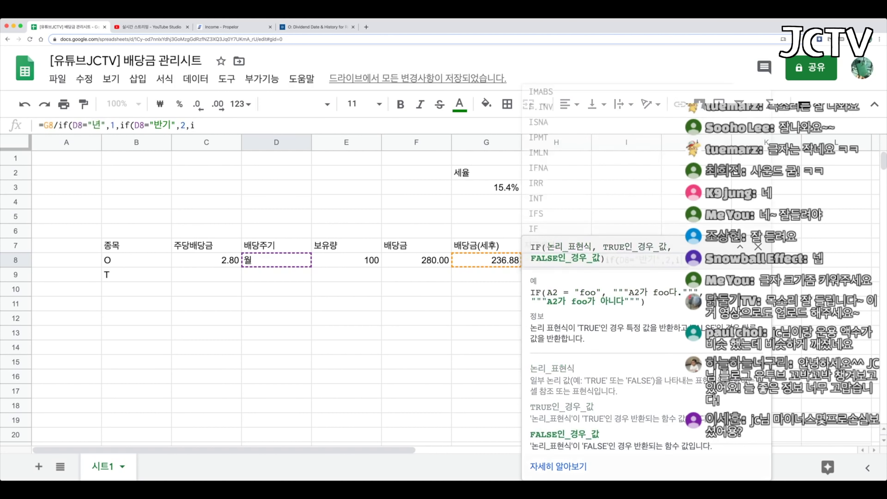
type("d8=\"")
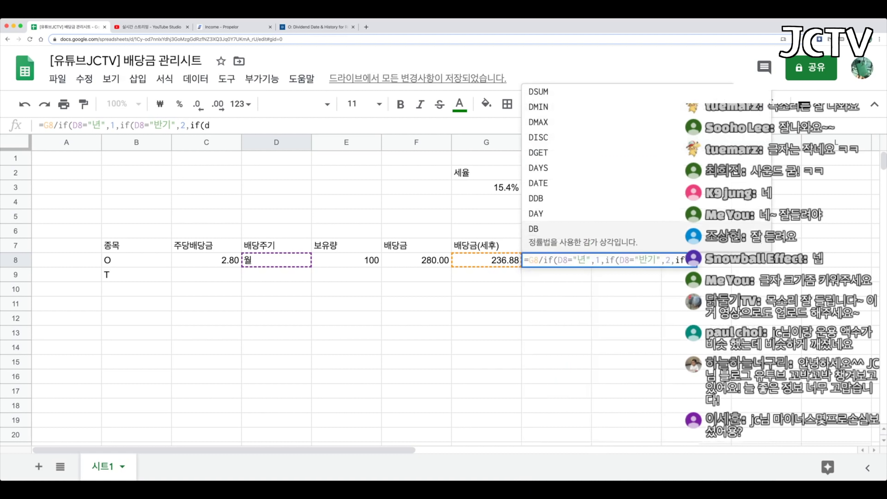
type("분")
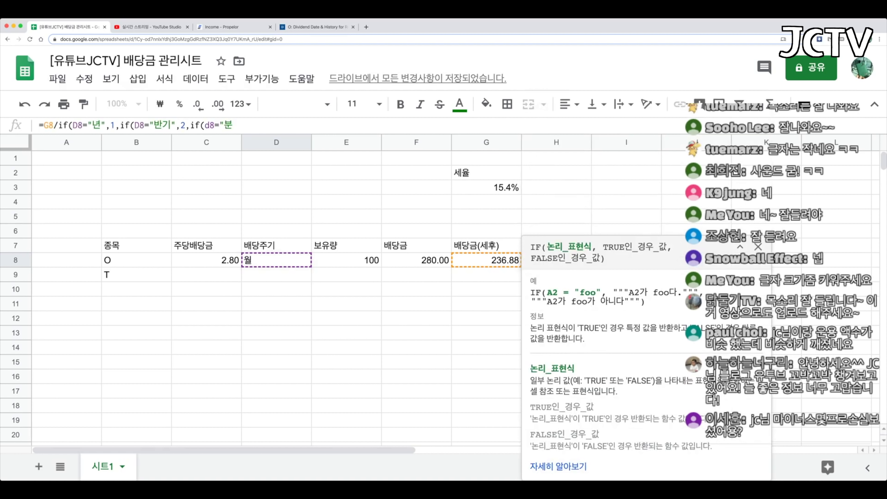
type("기\",4")
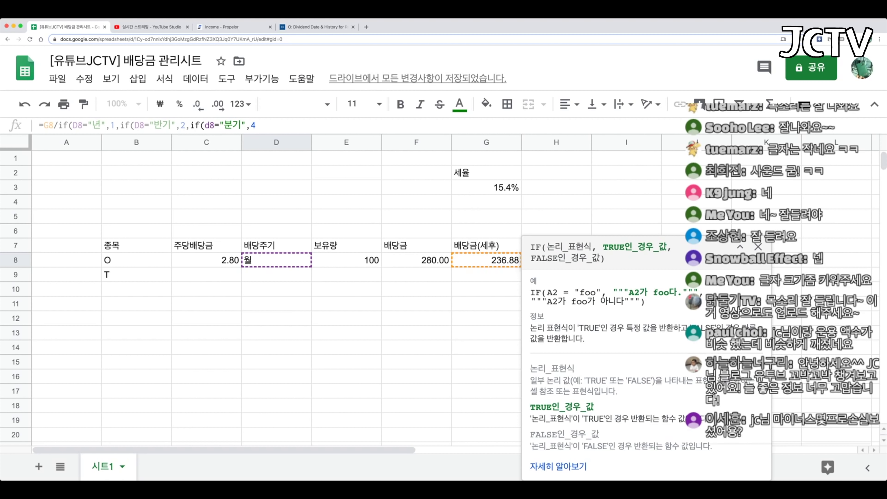
type(",if(D8")
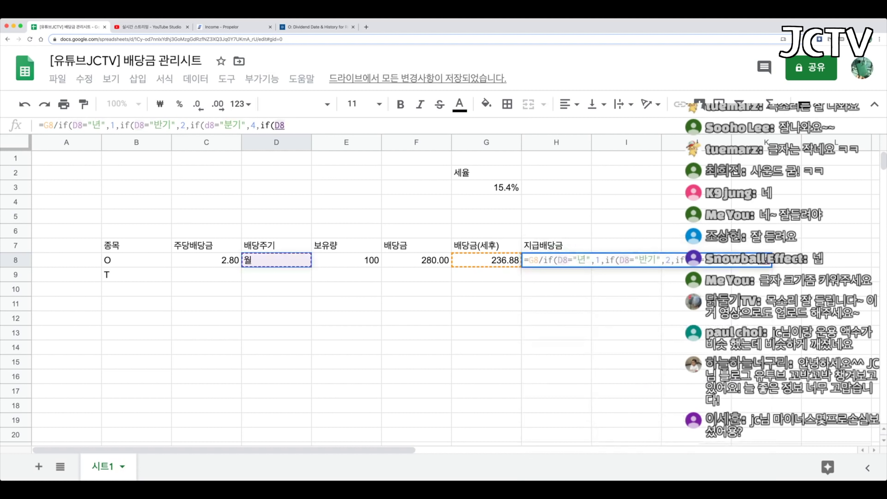
type("=\"월\"")
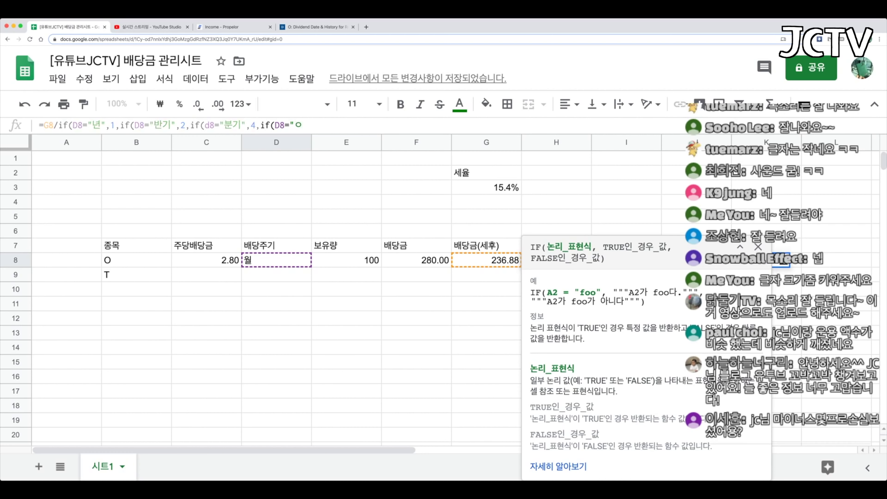
type(",12")
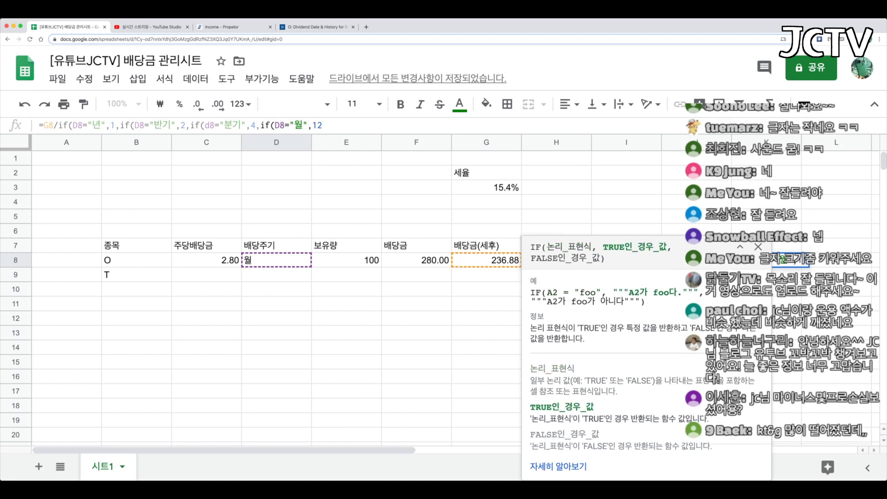
type(",\"\")))))")
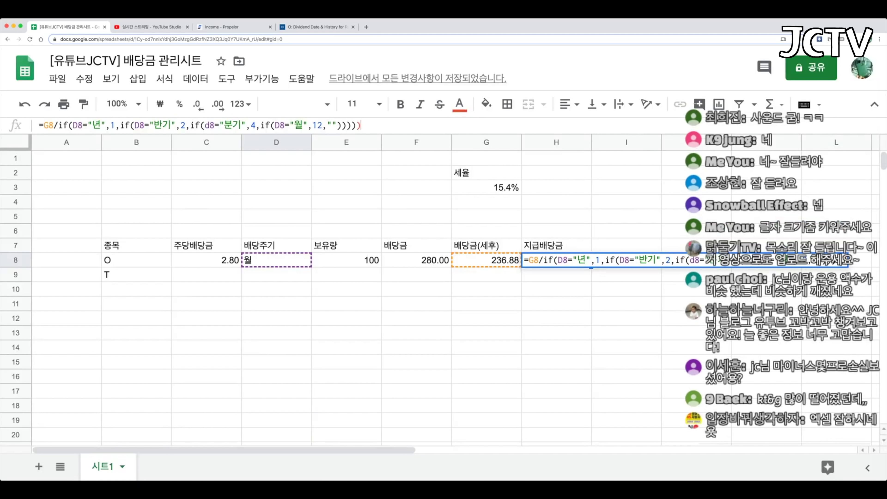
key("BackSpace")
key("Return")
key("Up")
key("Return")
key("Escape")
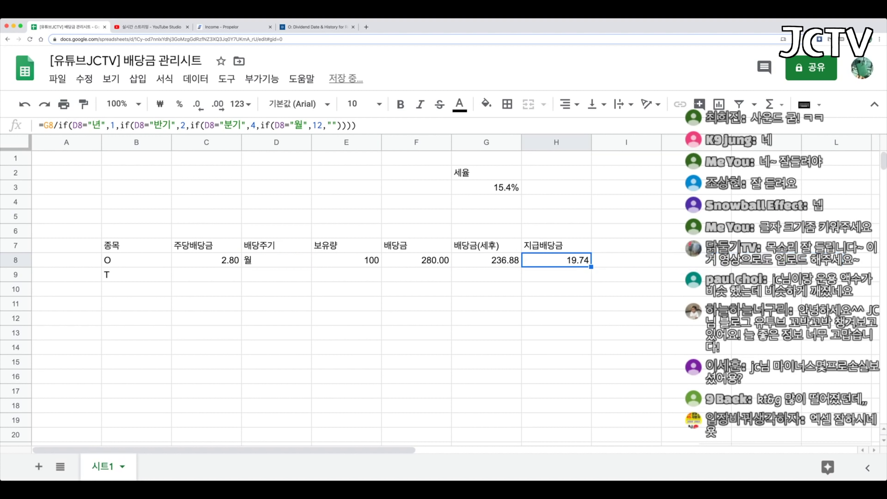
key("Return")
key("Escape")
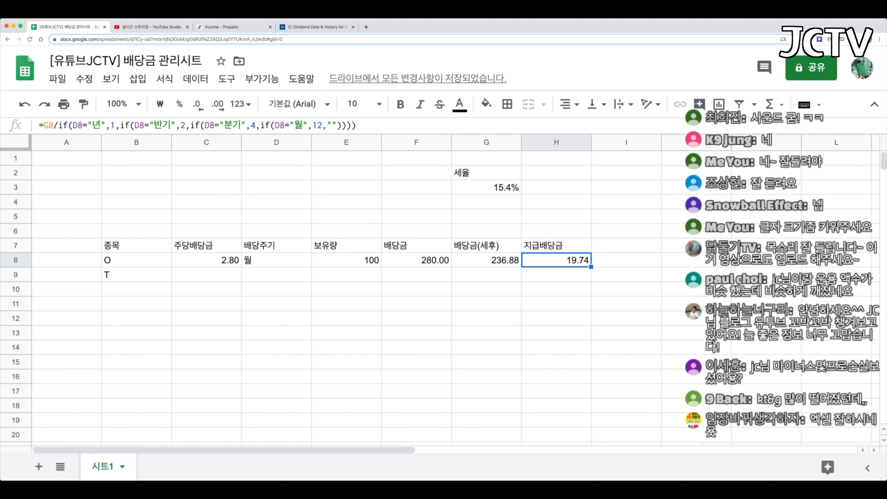
Step: Look up AT&T's annualized payout on Dividend.com and enter 2.08 as T's 주당배당금 in C9 of the spreadsheet
key("Return")
key("Return")
key("Left")
key("Left")
key("Left")
key("Left")
key("Left")
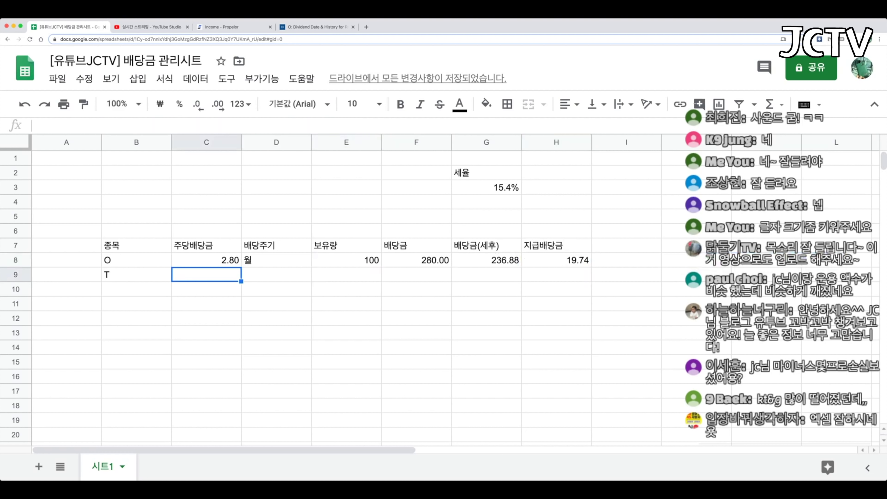
left_click(318, 27)
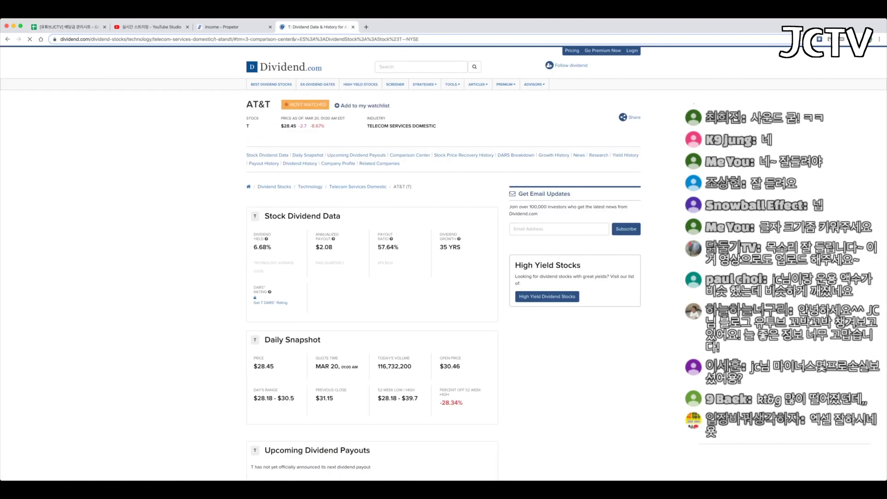
left_click_drag(334, 302, 316, 302)
left_click(316, 303)
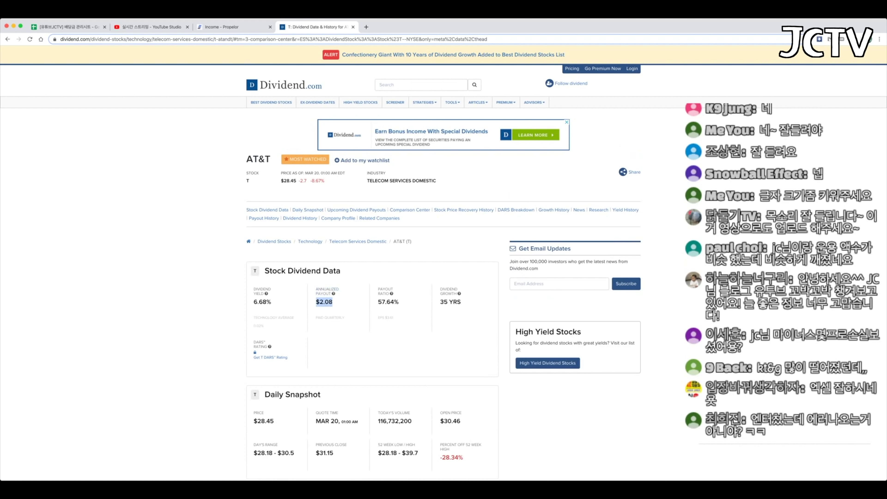
key("ctrl+1")
type("2.08")
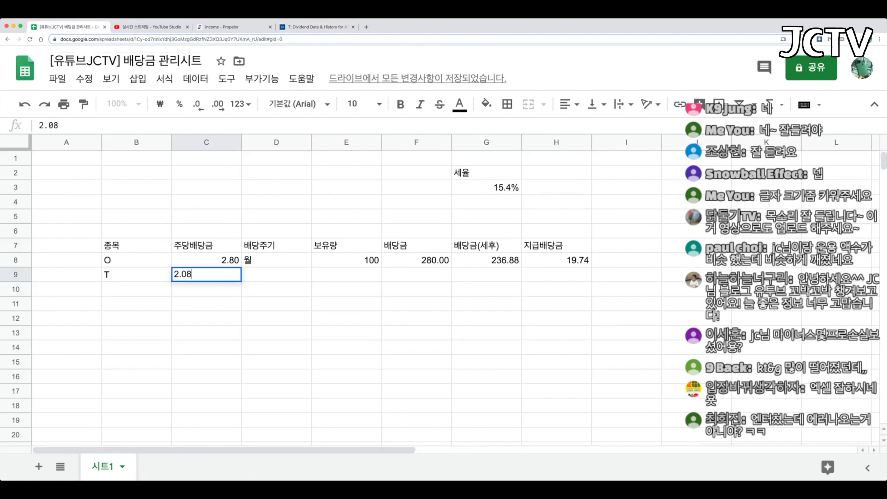
key("Tab")
Step: Set T's 배당주기 in D9 to 분기 and its 보유량 in E9 to 100
type("분기")
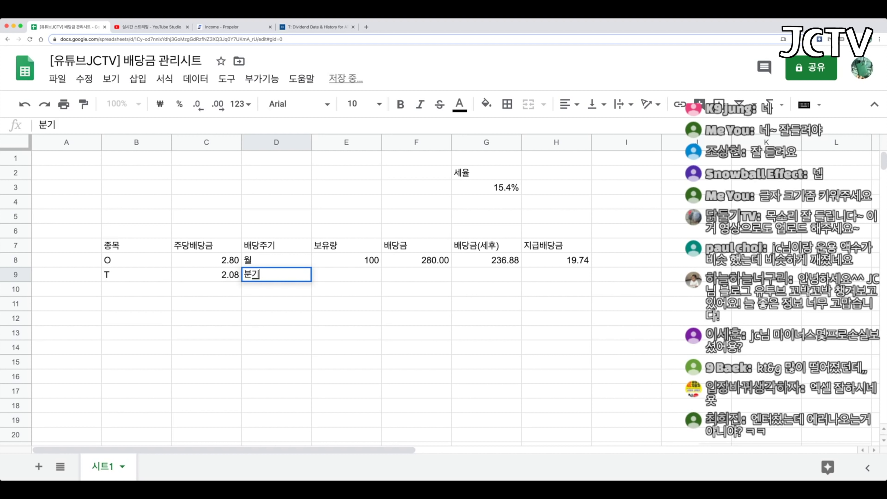
key("Tab")
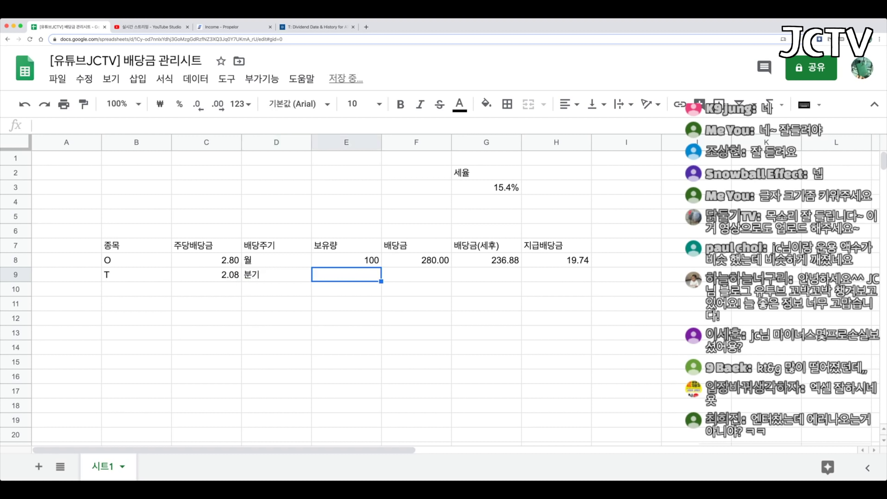
type("100")
key("Tab")
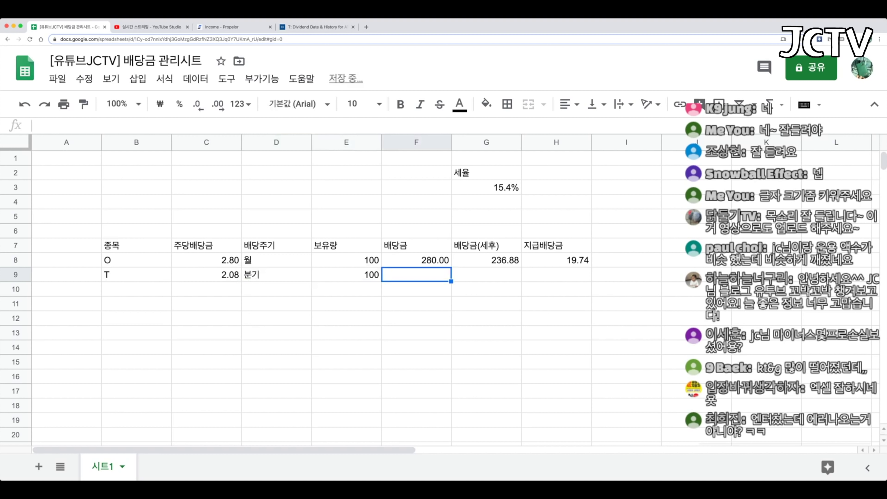
Step: Fill the formulas from F8:H8 down into row 9 for T and check the copied references
key("Up")
key("shift+Right")
key("shift+Right")
key("shift+Down")
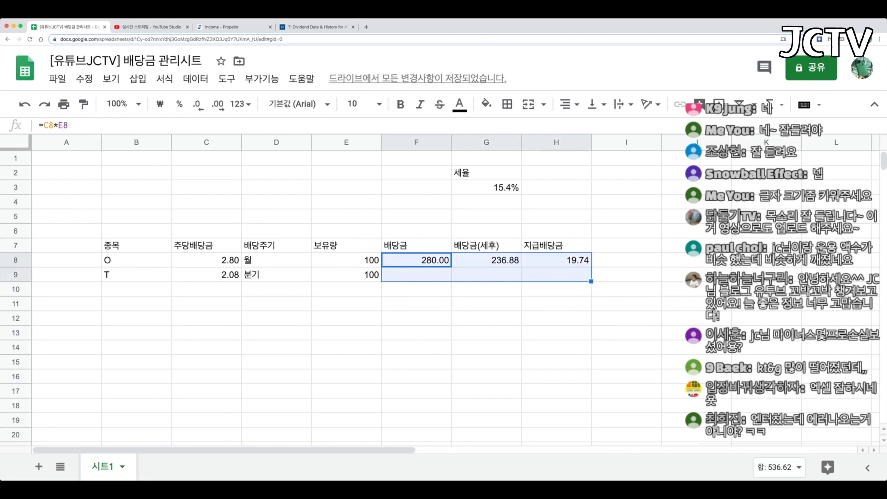
key("super+d")
key("Down")
key("F2")
key("Escape")
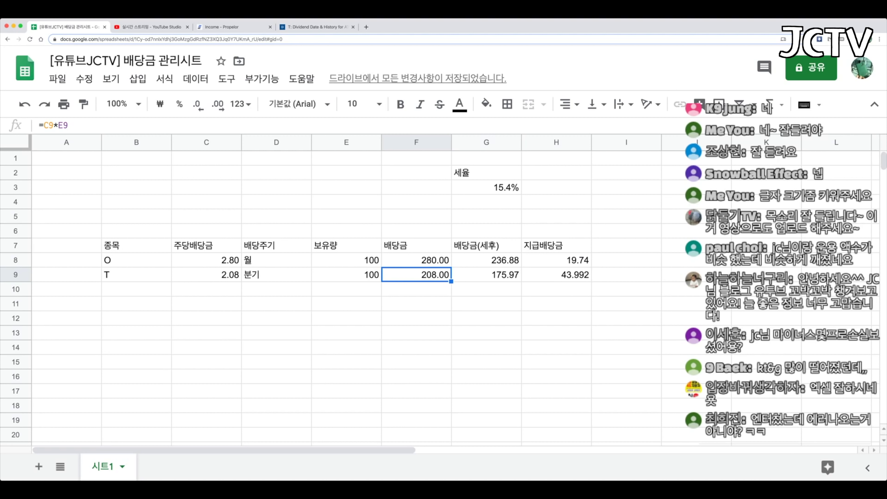
key("Right")
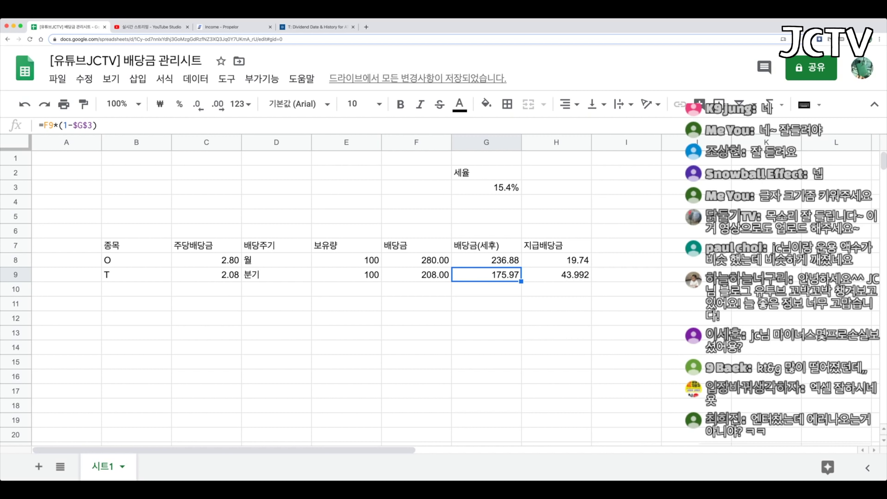
Step: Compare T's 지급배당금 formula in H9 with the one above and format H9 with two decimal places
key("Right")
key("Up")
key("Down")
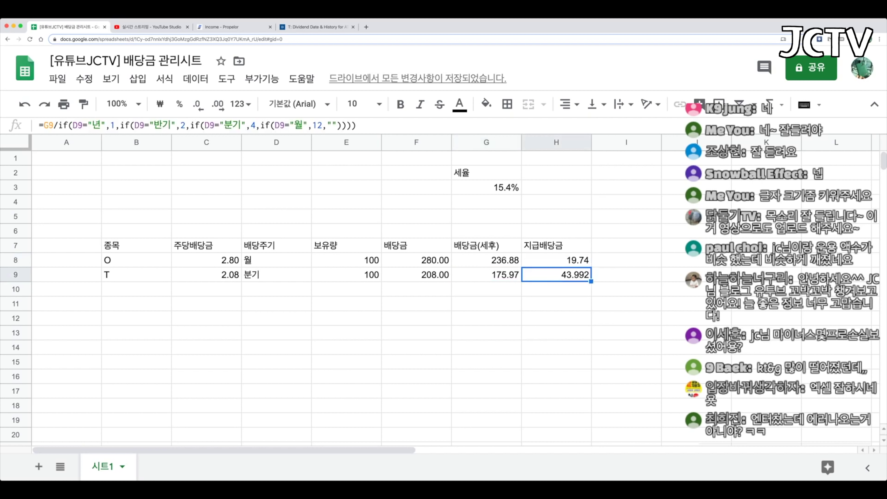
key("Up")
key("Down")
left_click(197, 104)
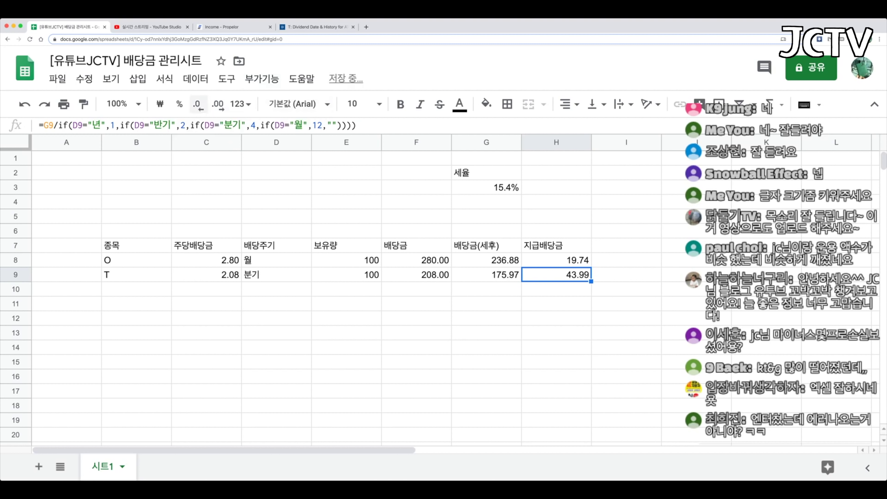
Step: Center the table entries in B7:H9 and the 세율 cells G2:G3, and add borders to the table range B7:H17
left_click_drag(556, 275, 147, 245)
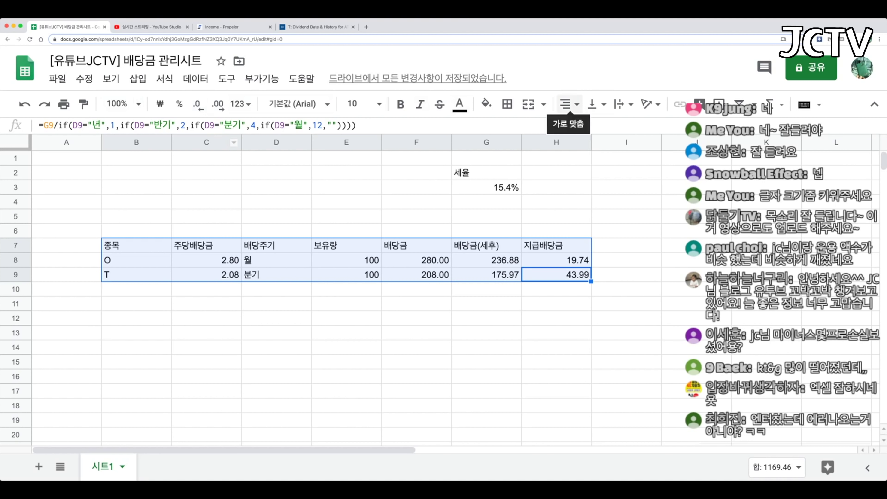
left_click(569, 104)
left_click(580, 126)
left_click(486, 172)
left_click_drag(486, 173, 486, 187)
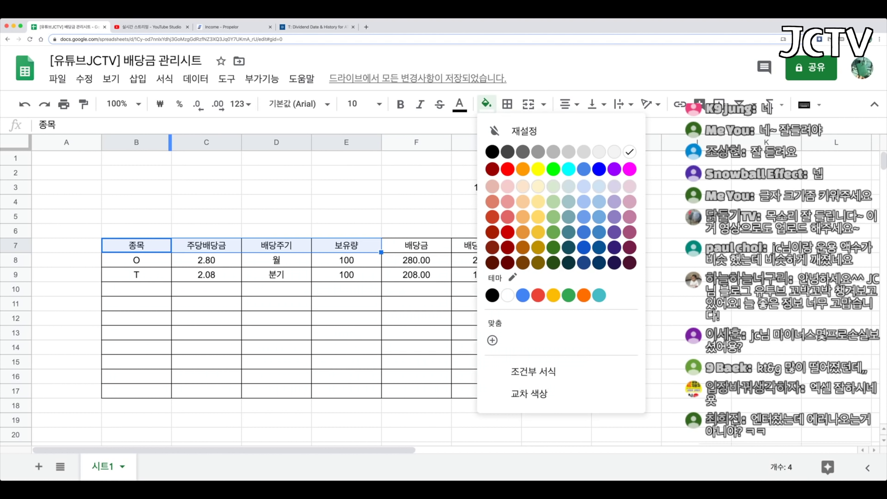
Step: Fill the headers B7:E7 with yellow and F7:H7 with light gray, making the whole header row bold
left_click(538, 169)
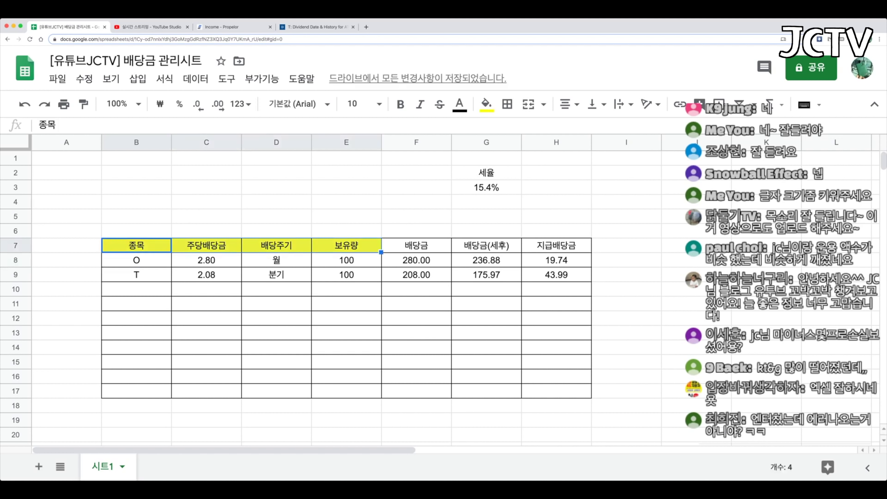
left_click_drag(406, 246, 557, 245)
left_click(486, 103)
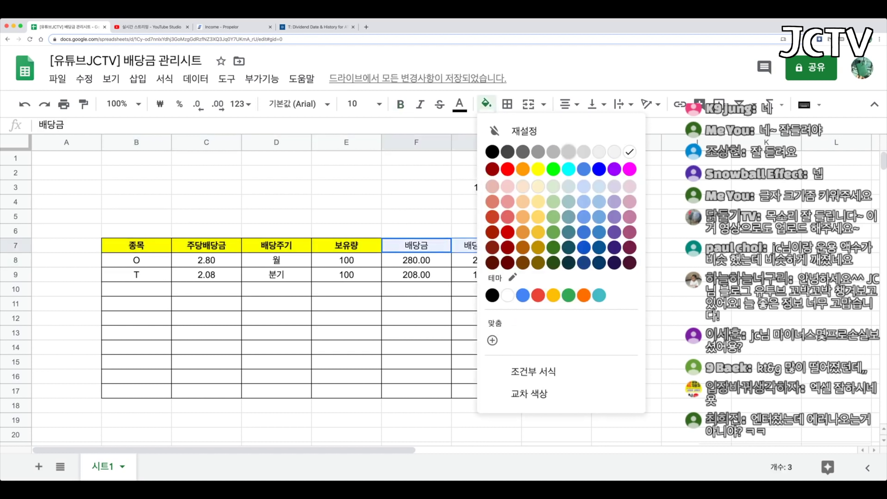
left_click(599, 151)
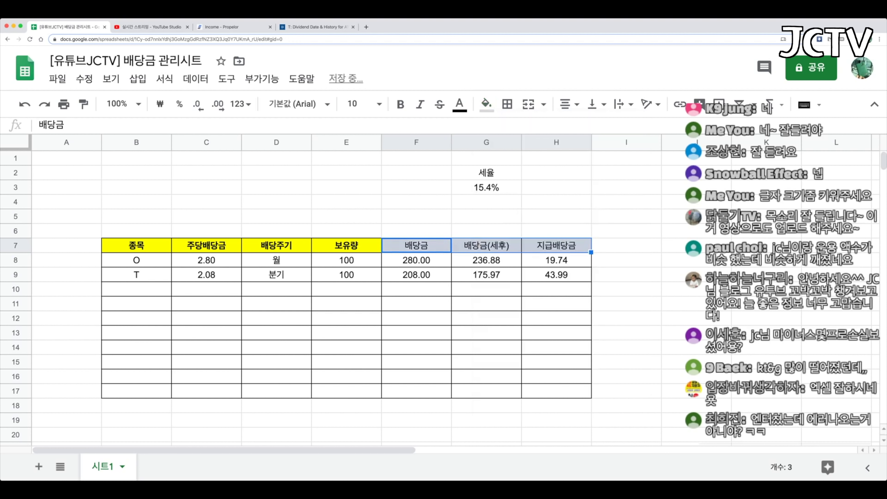
key("super+b")
Step: Fill the 세율 label in G2 with light gray and apply bold text and borders to G2:G3
left_click(486, 173)
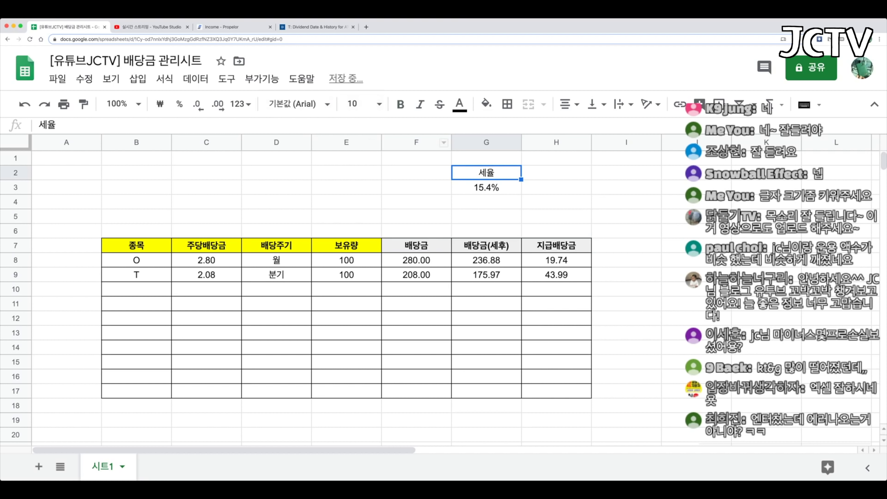
left_click(487, 104)
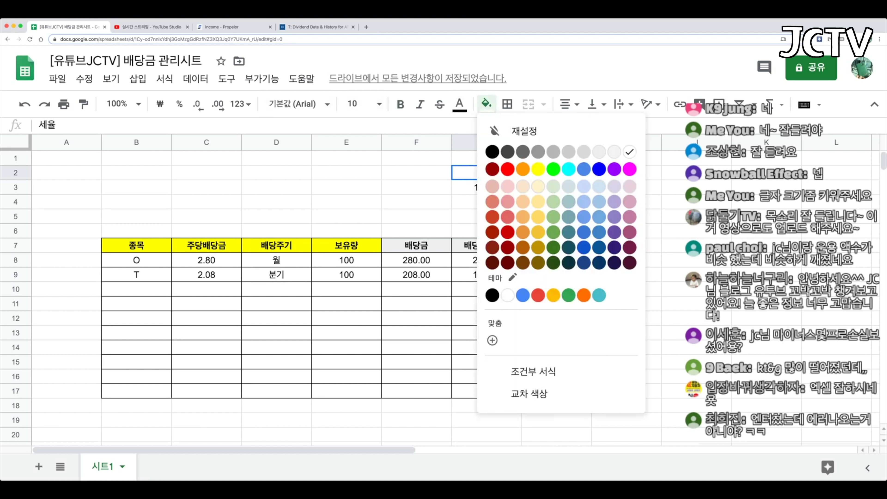
left_click(584, 152)
left_click(486, 188)
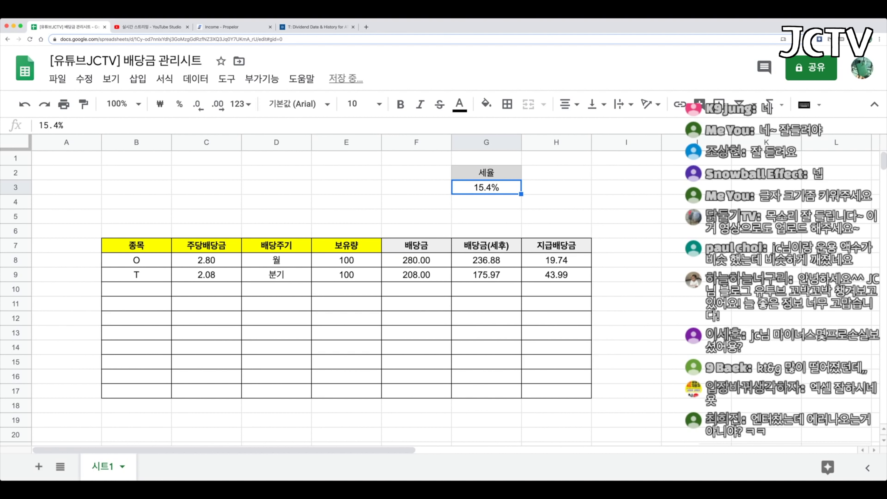
left_click(416, 245)
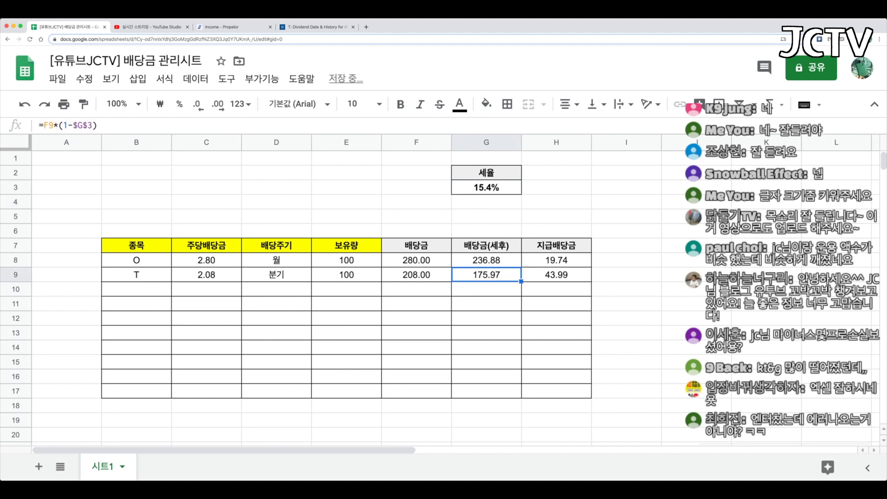
Step: Enter the stock names 이크레더블 in B13 and 삼성전자우 in B14
key("Left")
key("Left")
key("Left")
key("Left")
key("Left")
key("Down")
key("Down")
key("Down")
key("Down")
key("Return")
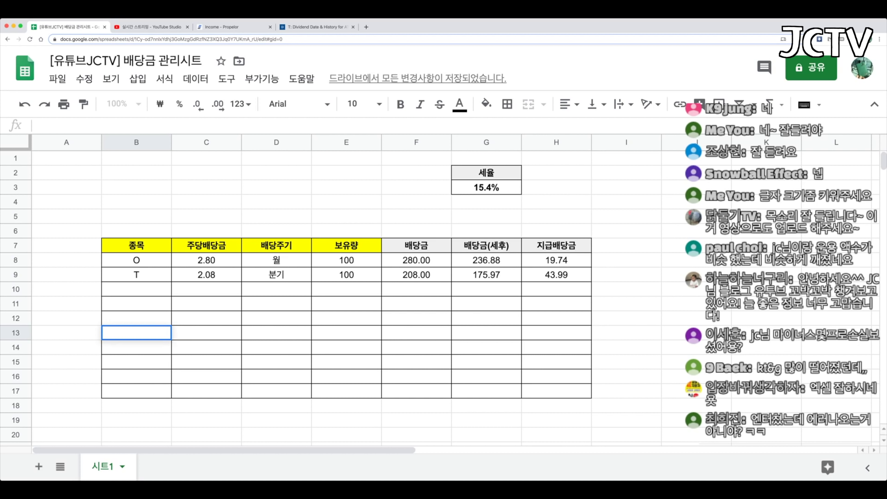
type("이크레더블")
key("Return")
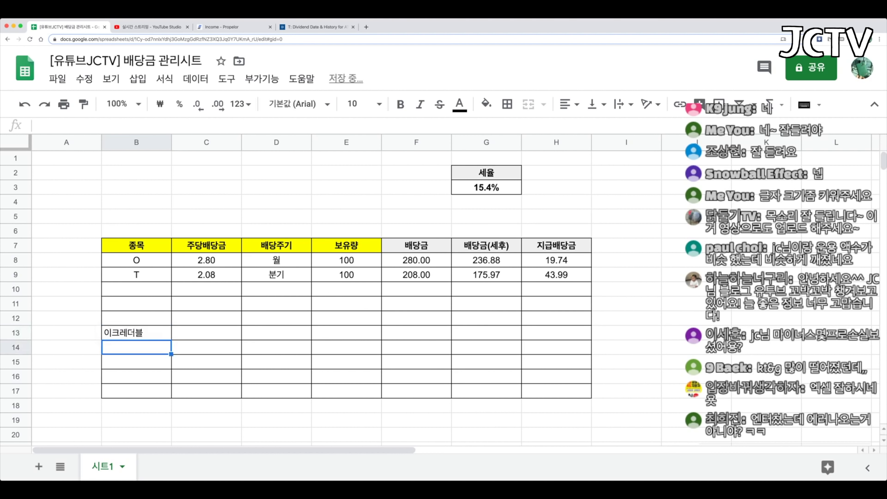
type("삼서")
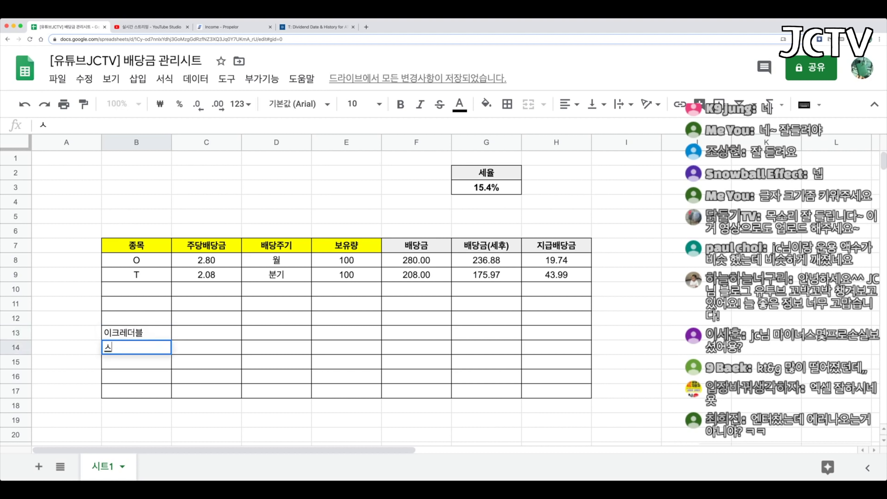
type("ㅇ전자우")
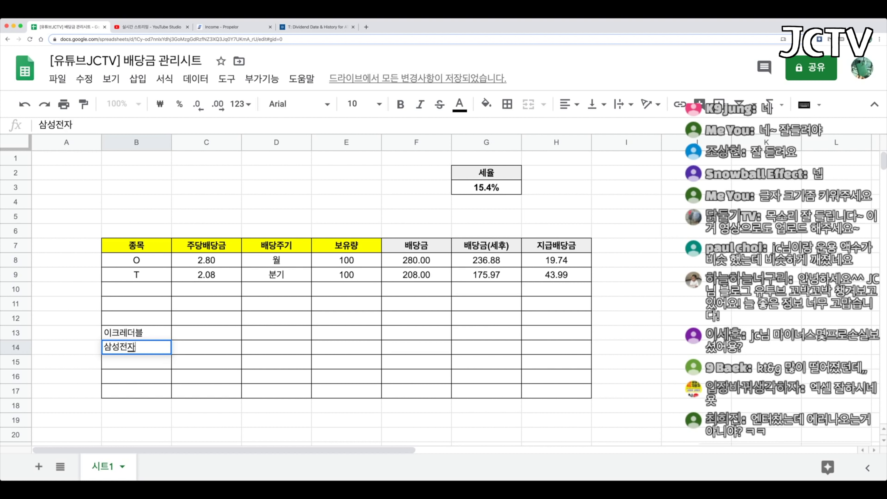
key("Right")
Step: Enter 주당배당금 values of 740 in C13 and 1417 in C14, formatting them with thousands separators and no decimals
key("Up")
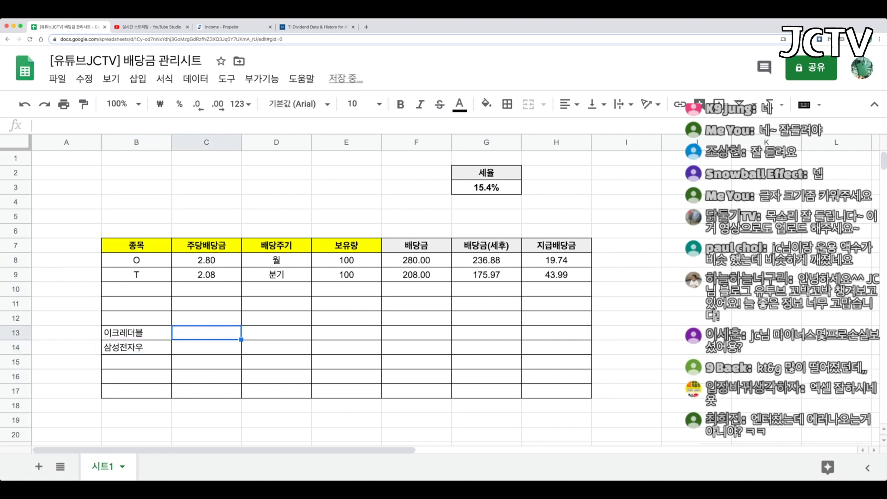
type("740")
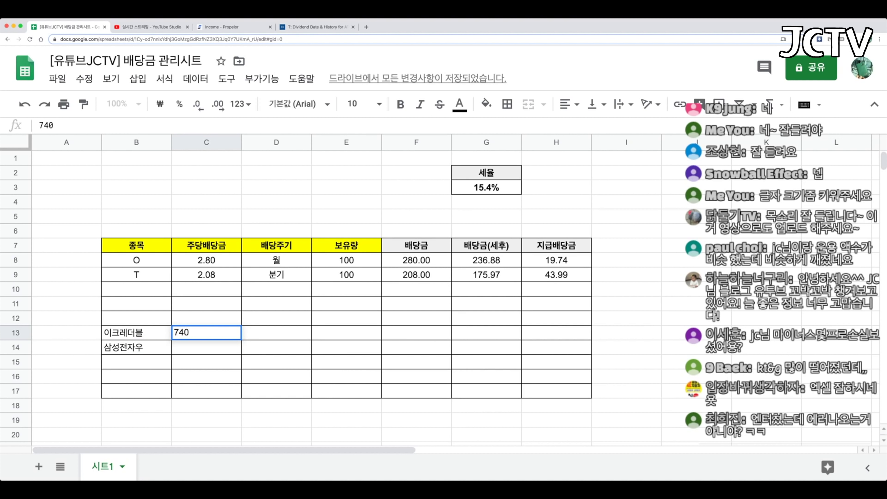
key("Return")
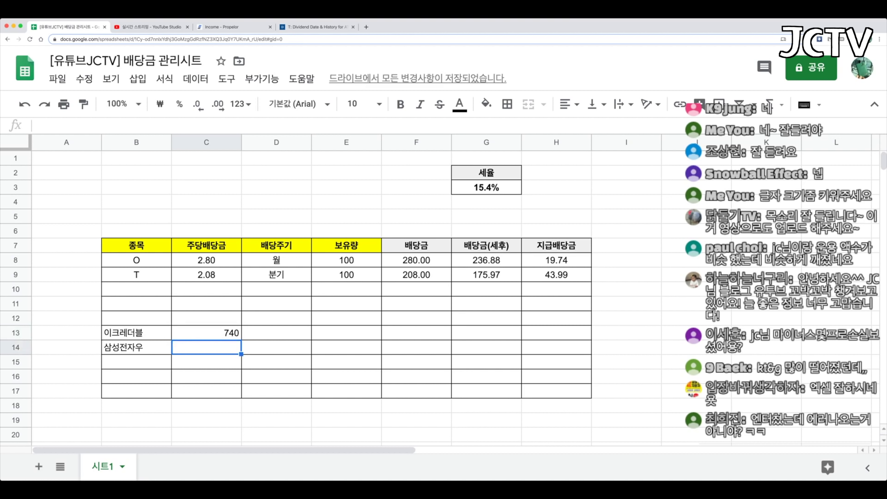
type("1417")
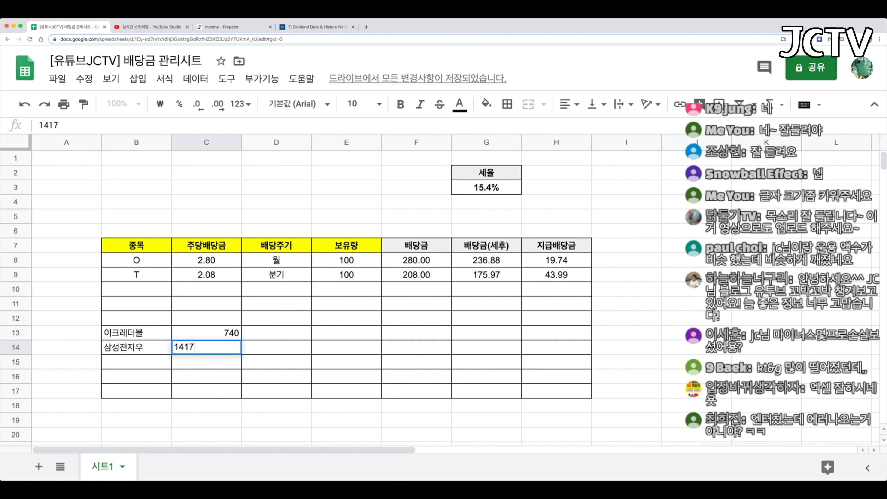
left_click_drag(207, 333, 206, 391)
Step: Set 배당주기 to 년 for 이크레더블 in D13 and 분기 for 삼성전자우 in D14
left_click(276, 333)
type("ㅇ")
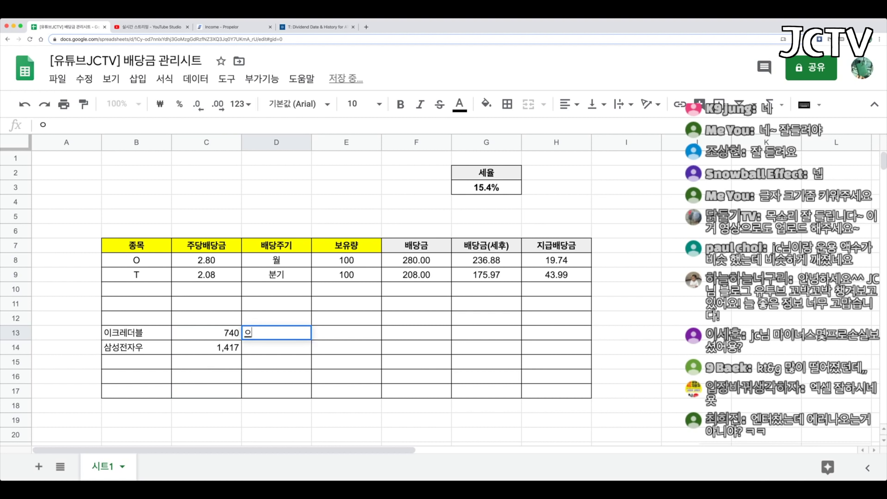
key("BackSpace")
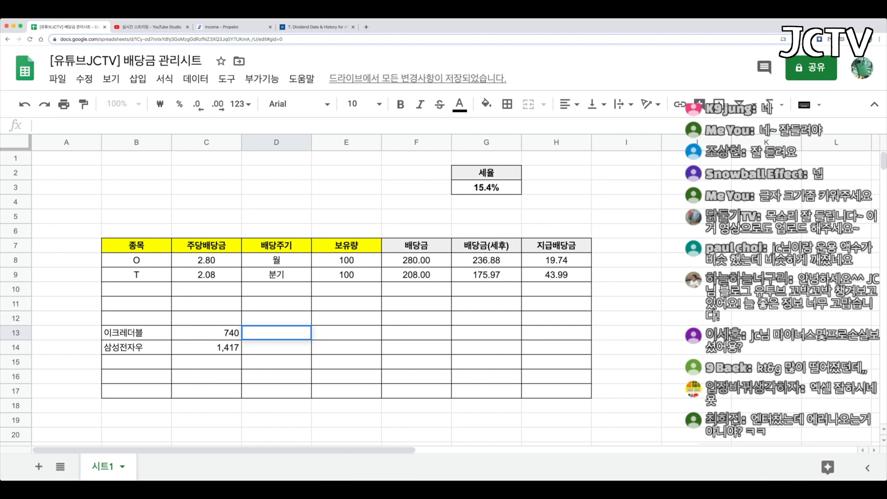
type("년")
key("Return")
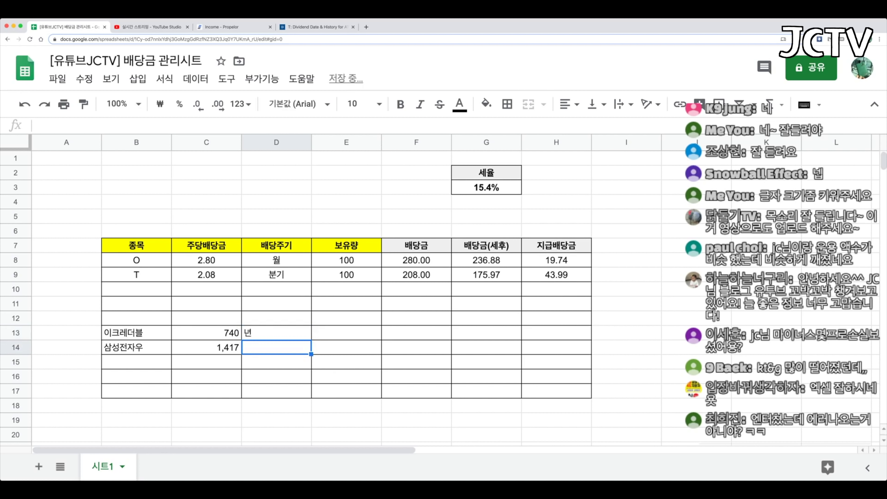
type("분기")
key("Right")
Step: Enter a 보유량 of 100 in both E13 and E14
key("Up")
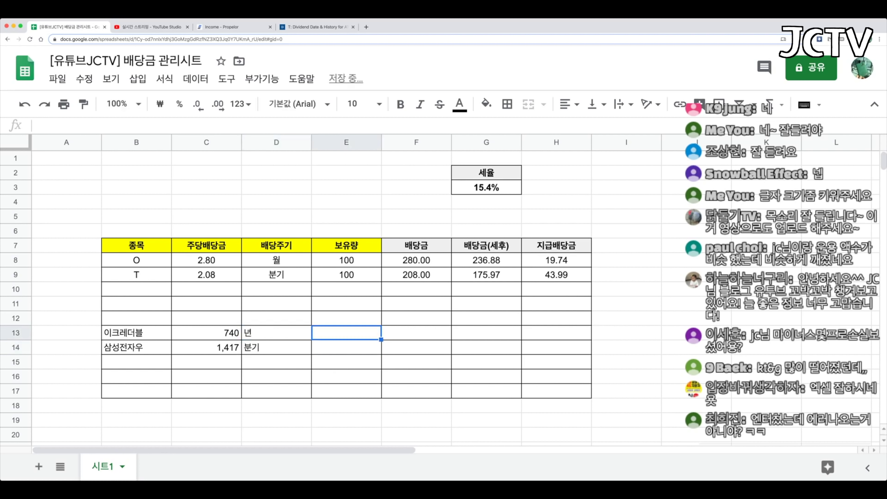
key("shift+Down")
type("1000")
key("BackSpace")
key("super+Return")
Step: Paste the dividend formulas into F13:H14 and format them as whole numbers with thousands separators
key("Right")
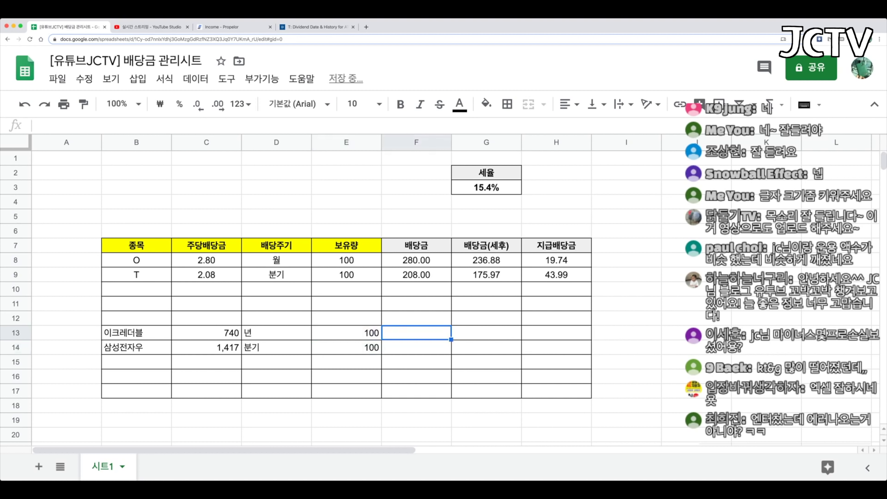
key("shift+Right")
key("shift+Right")
key("shift+Down")
key("ctrl+v")
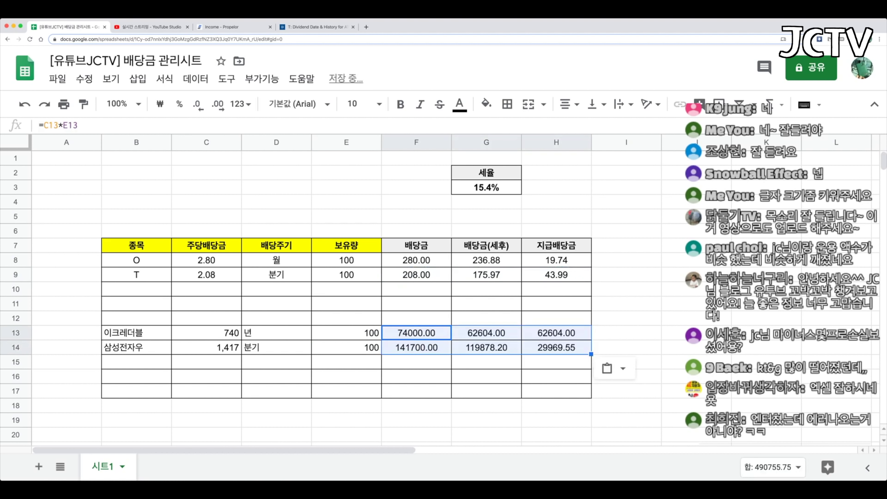
left_click(487, 347)
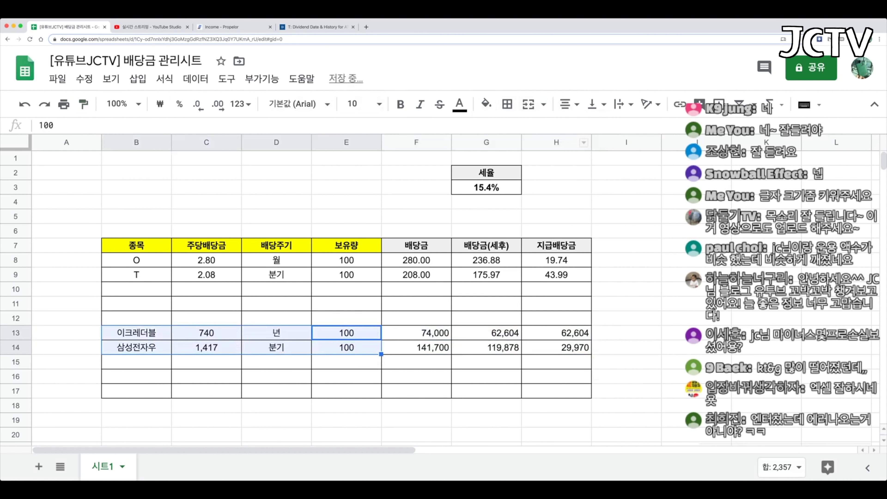
Step: Center the entries in B13:E14 and right-align the dividend amounts in F8:H9 and F13:H14
left_click(486, 304)
left_click(556, 333)
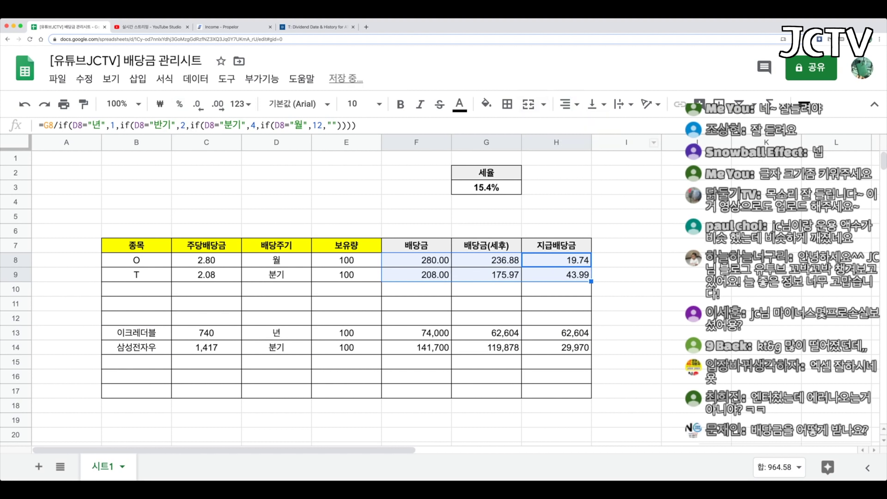
left_click(557, 260)
Step: Check the copied 배당금, 배당금(세후) and 지급배당금 formulas in rows 13 and 14
left_click(416, 333)
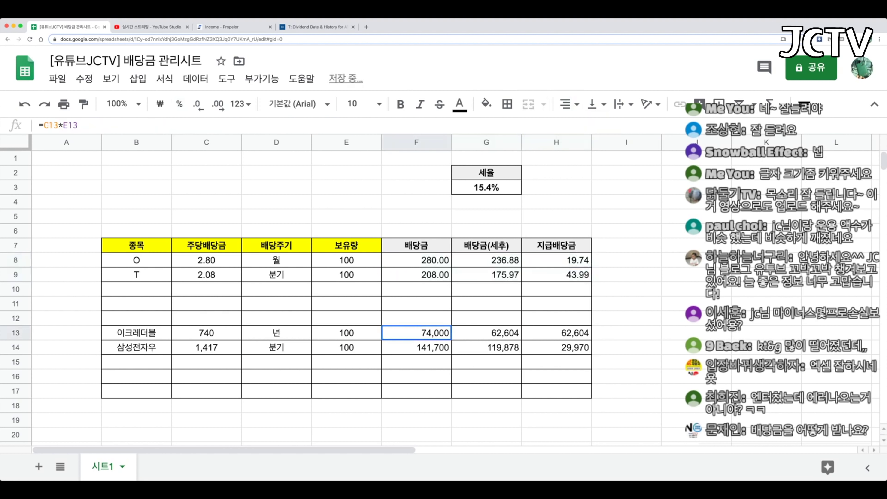
left_click(486, 333)
left_click(556, 333)
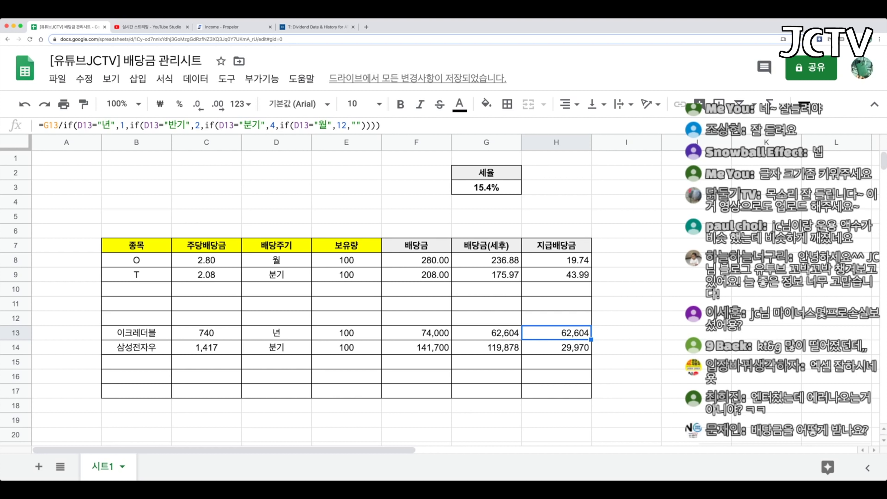
left_click(557, 347)
key("Left")
key("Left")
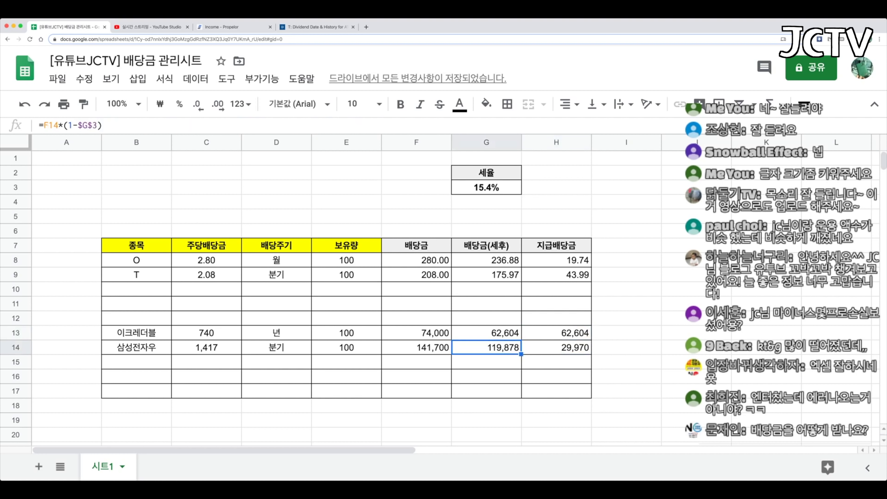
key("Right")
key("Right")
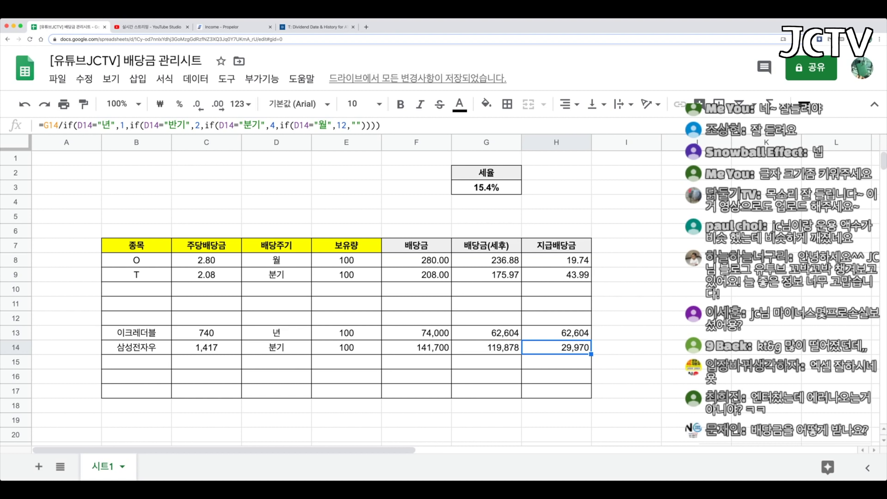
key("Right")
key("Right")
key("Up")
key("Up")
key("Up")
key("Up")
key("Up")
key("Up")
key("Up")
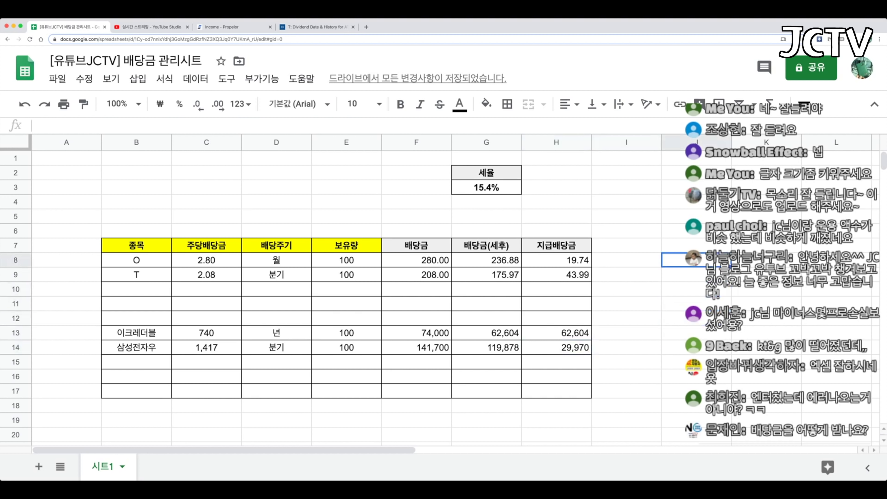
key("super+Left")
key("super+Left")
key("Down")
key("Down")
key("Down")
key("Down")
key("Down")
key("Down")
key("Down")
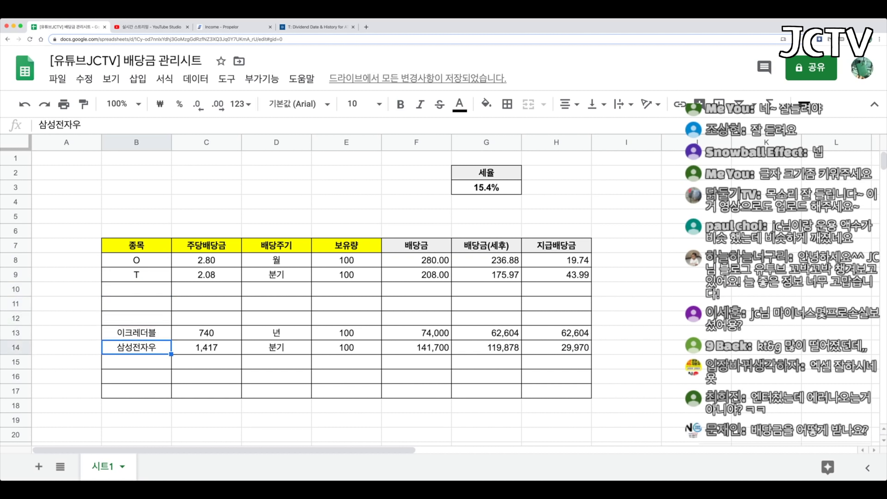
key("super+Right")
key("Up")
key("Up")
key("Up")
key("Up")
key("Up")
key("Up")
key("Up")
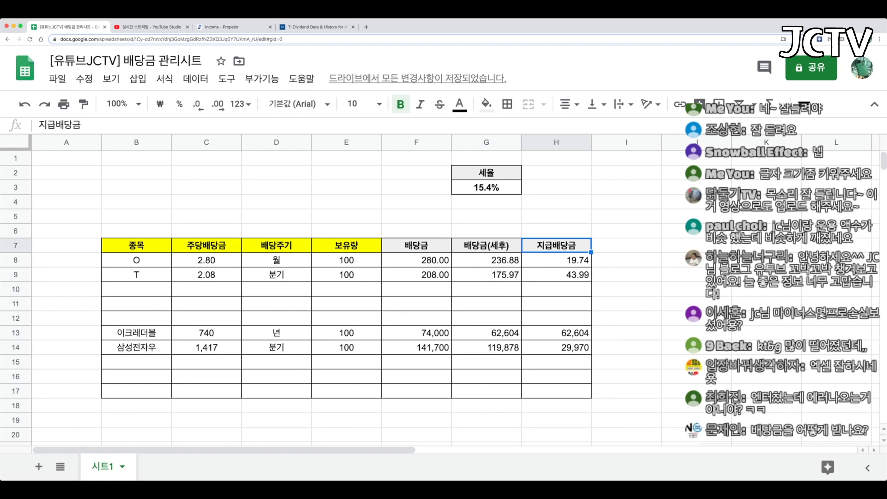
Step: Enter '20 1월 in K7 as the first month heading beside the dividend table
key("Right")
key("Right")
key("Right")
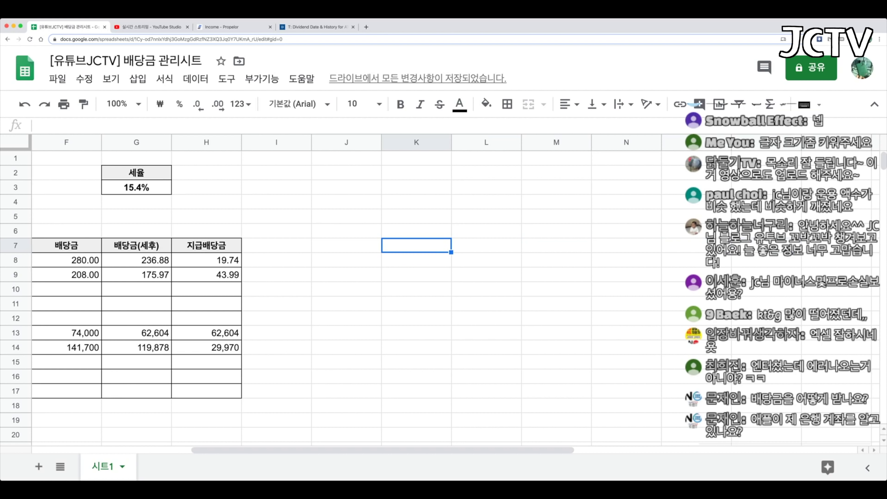
type("'20")
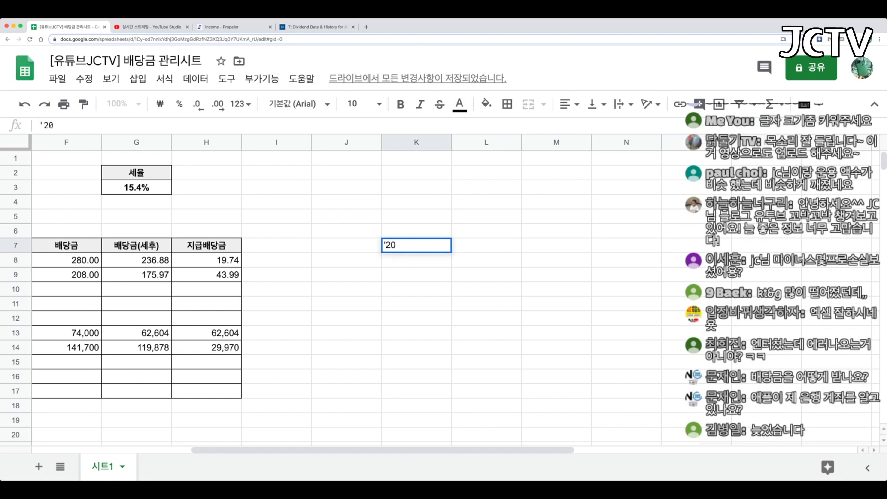
type(" 1월")
key("Tab")
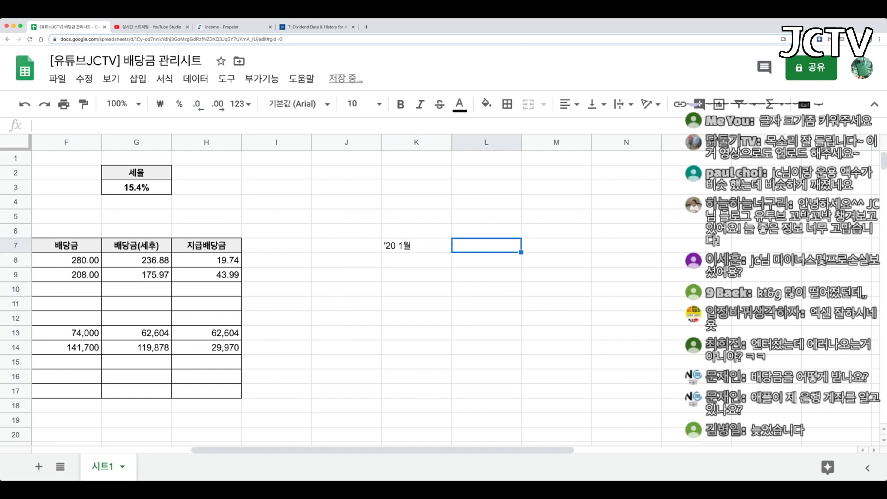
Step: Enter 2월 in L7 and 3월 in M7 beside the first month heading
type("2월")
key("Tab")
type("3월")
key("Return")
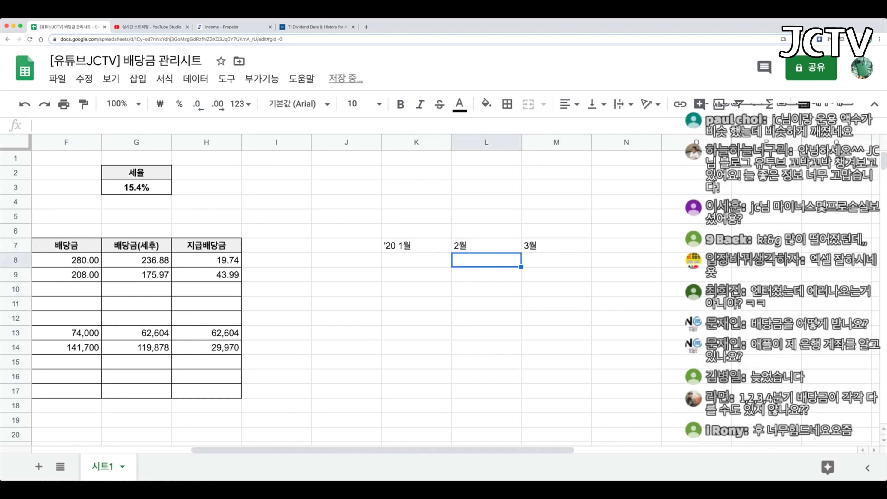
Step: Extend the month headings in row 7 from 2월 and 3월 through 12월
left_click(486, 245)
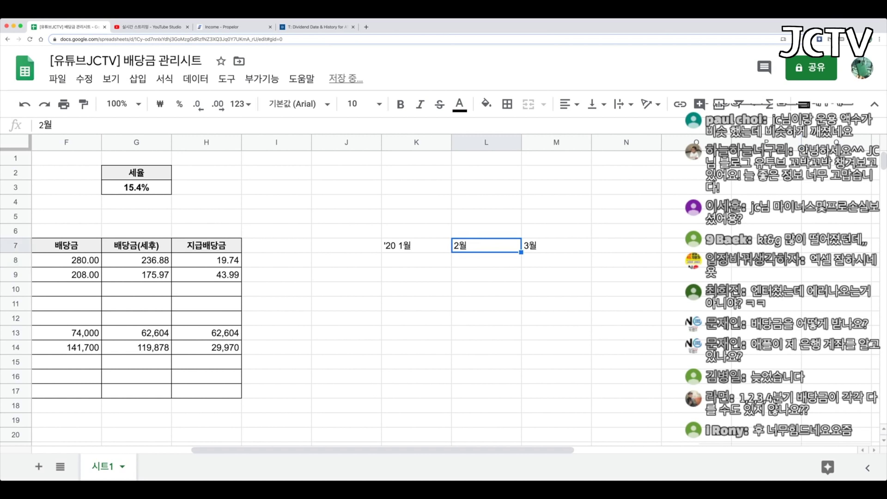
key("shift+Right")
left_click_drag(591, 252, 869, 252)
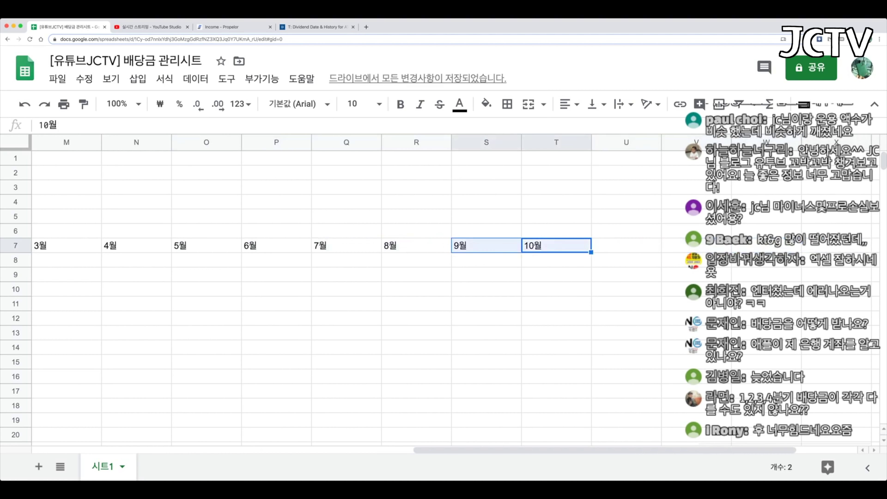
left_click_drag(592, 252, 696, 247)
Step: Copy the dividend table's heading format onto the month headings in row 7, starting from '20 1월
left_click(696, 246)
left_click(83, 104)
scroll(419, 246, "left", 4)
mouse_move(206, 246)
left_mouse_down()
mouse_move(852, 246)
mouse_move(66, 246)
left_mouse_up()
left_click(66, 246)
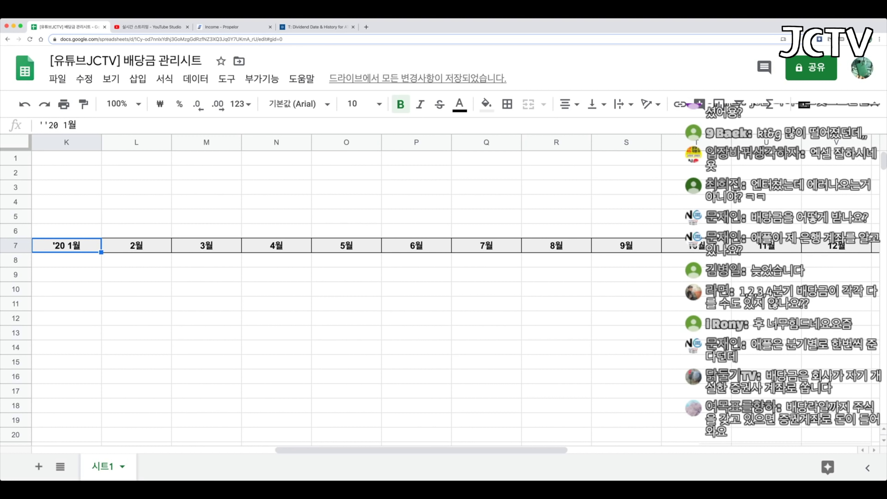
Step: Narrow all the month columns, K through AH, to the same width
key("super+Right")
left_click(836, 142)
scroll(451, 290, "left", 15)
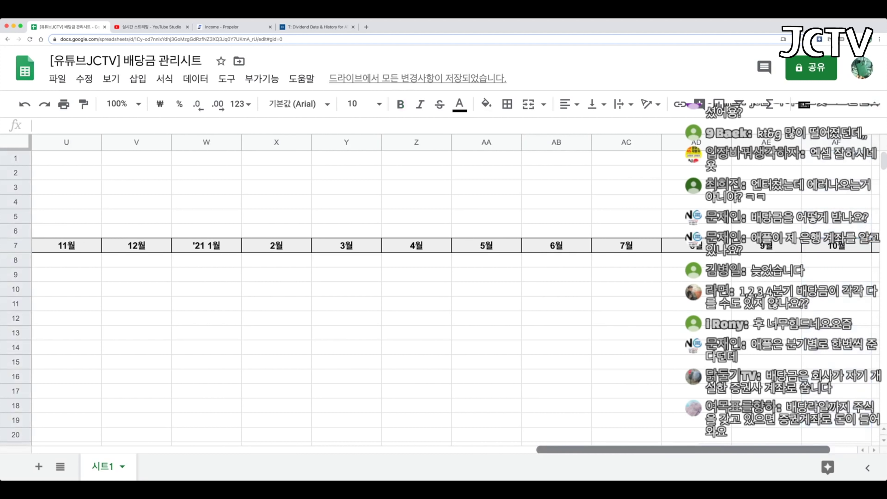
left_click(275, 143)
scroll(452, 290, "right", 15)
left_click(832, 143, "shift")
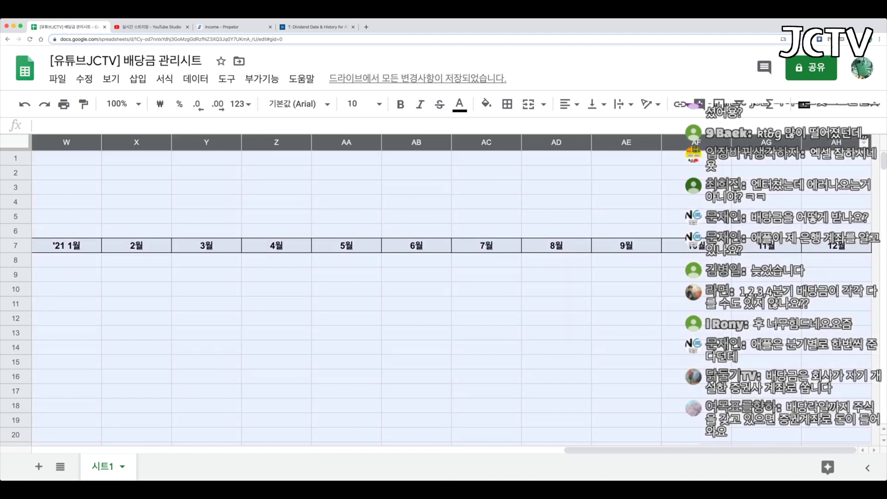
right_click(831, 143)
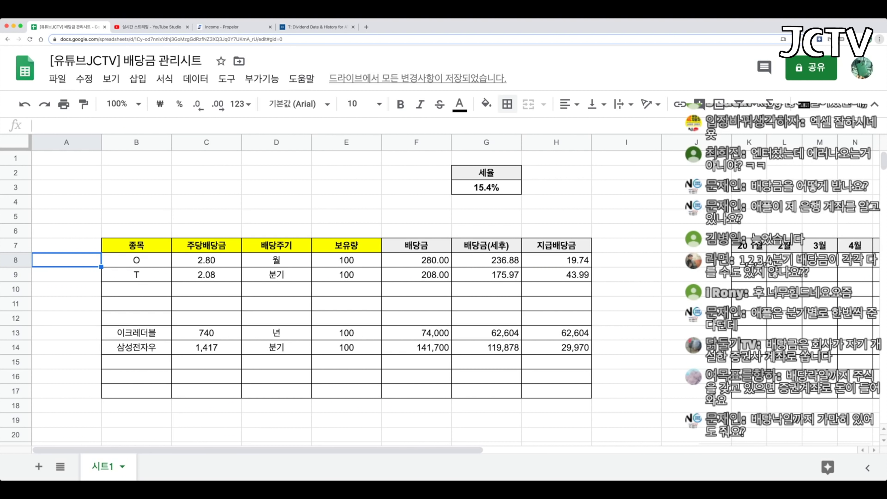
Step: Enter the absolute reference =$H$8 in K8 for O's '20 1월 dividend
key("super+minus")
key("super+minus")
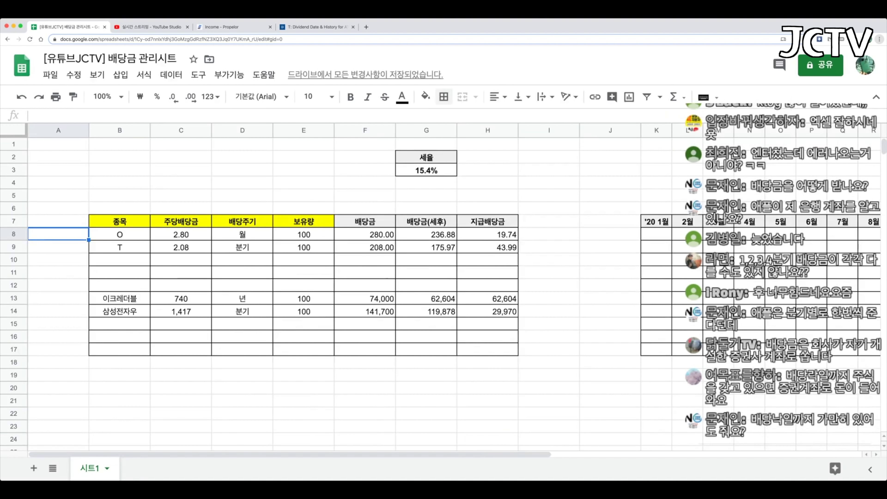
left_click(562, 196)
key("Down")
key("Left")
key("Left")
key("Left")
key("Left")
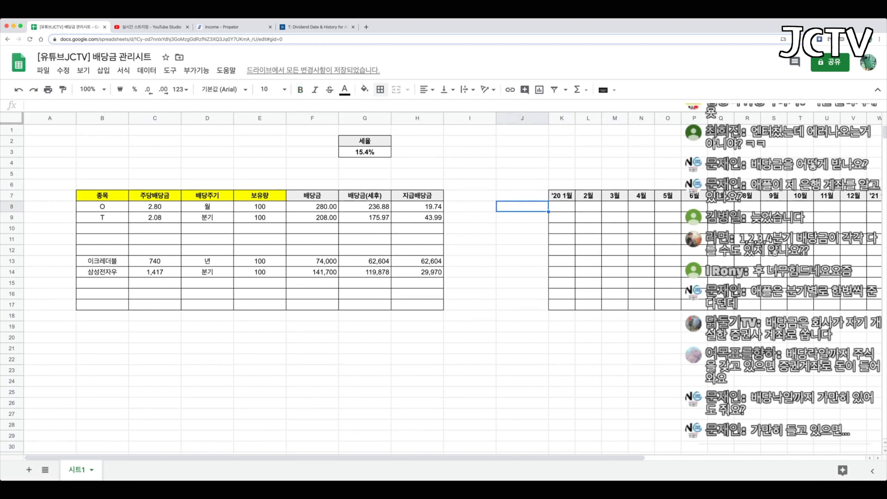
left_click(562, 207)
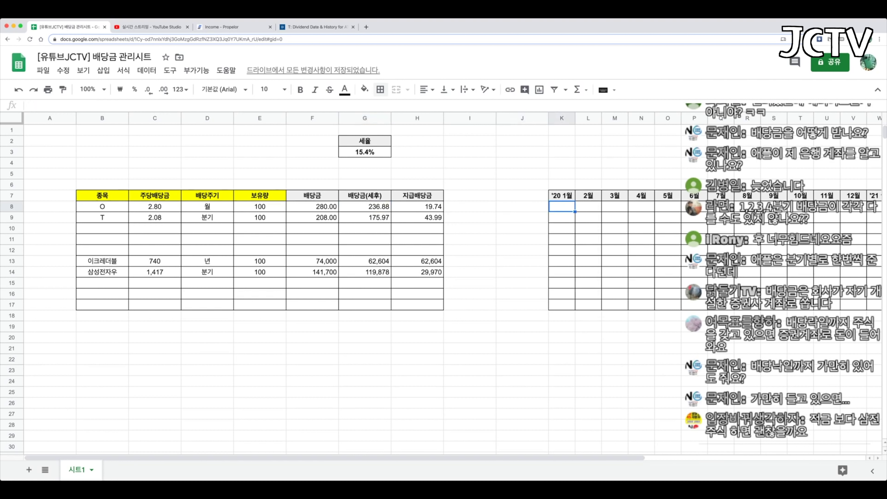
left_click(102, 206)
left_click(561, 206)
type("=H8")
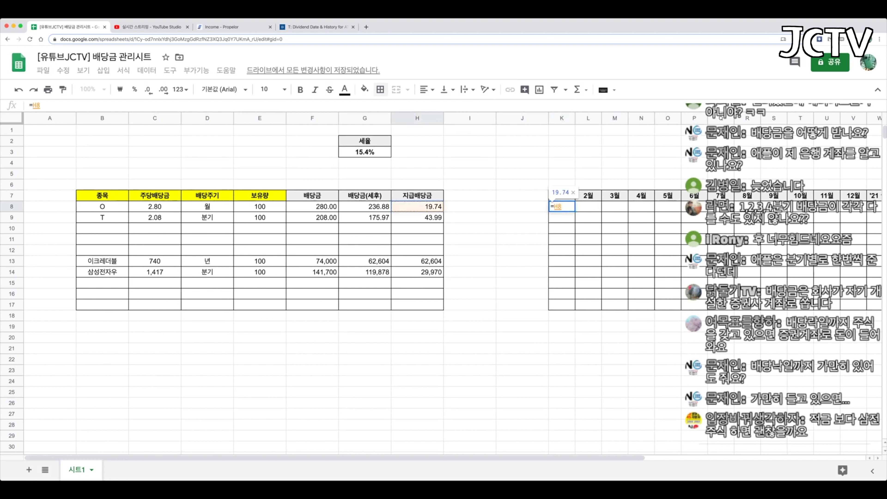
key("F4")
key("Return")
Step: Copy O's payment reference from K8 into L8:V8 to cover 2월 through 12월
key("Up")
key("super+c")
key("Right")
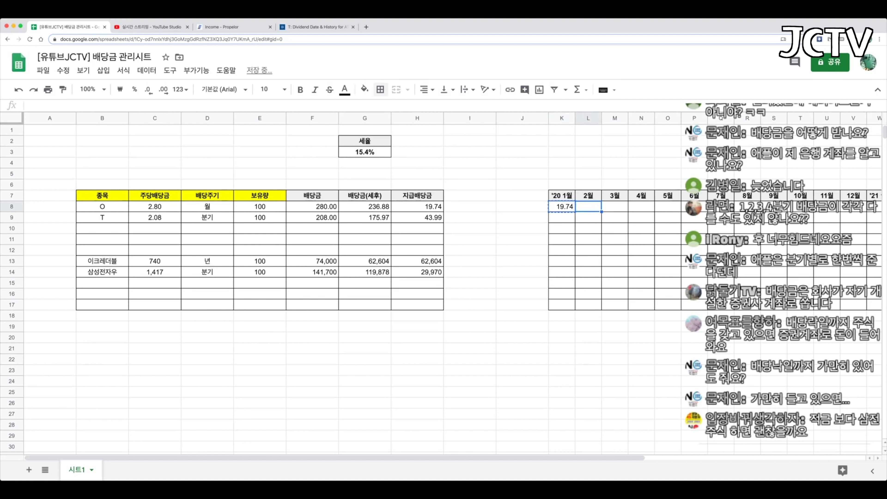
key("shift+Right")
key("shift+Right")
key("shift+Right")
key("shift+Right")
key("shift+Right")
key("shift+Right")
key("shift+Right")
key("shift+Right")
key("shift+Right")
key("shift+Right")
key("ctrl+v")
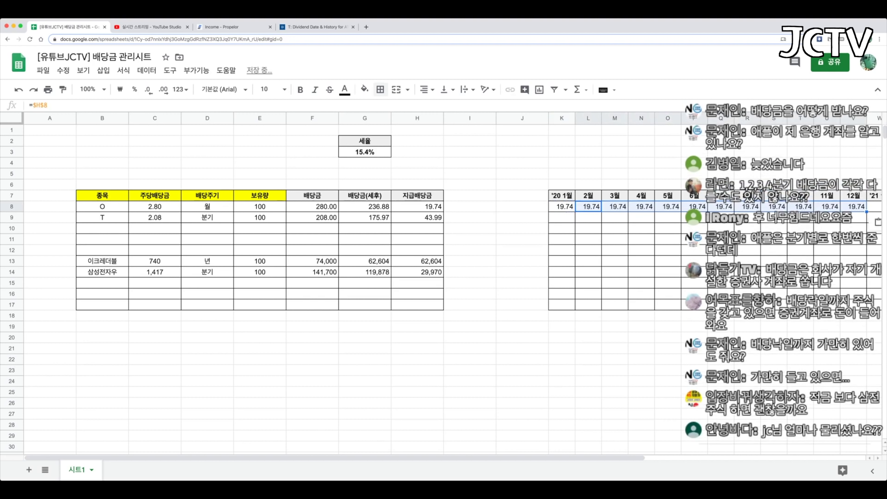
Step: Look up T's pay dates in the Dividend.com dividend history, and return to the dividend sheet
key("Down")
key("Left")
key("Left")
key("Left")
key("Left")
key("Left")
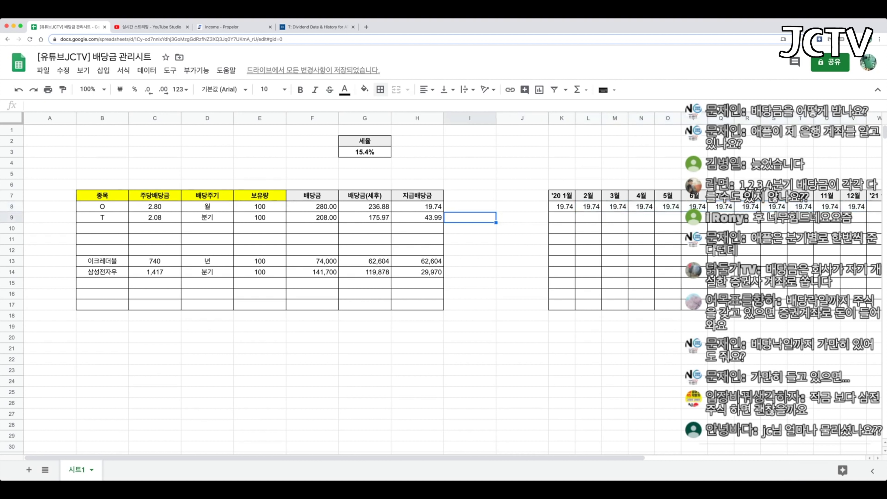
key("Right")
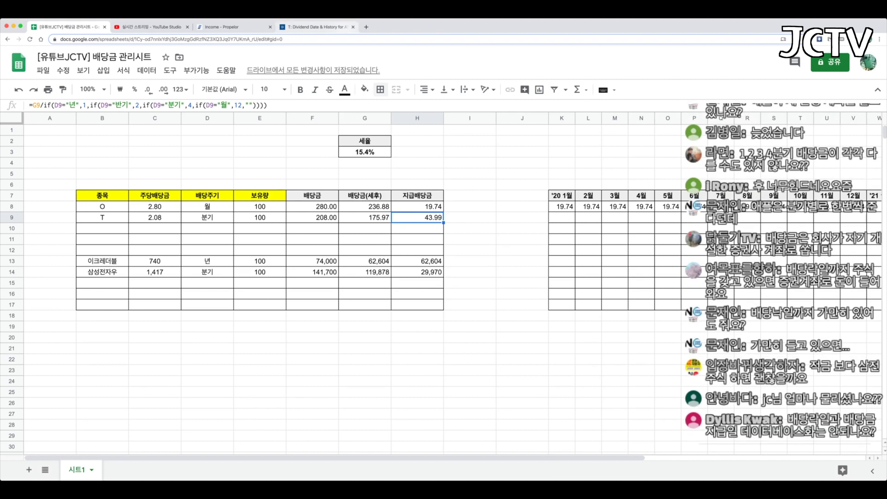
left_click(318, 27)
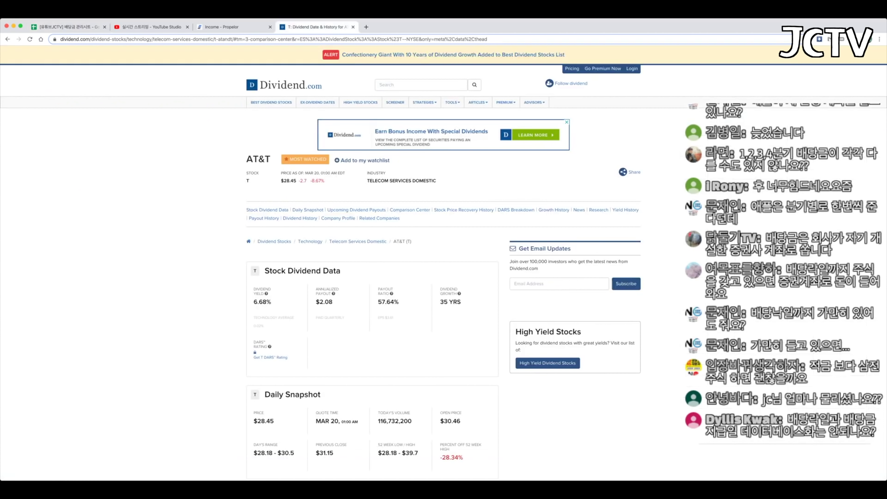
scroll(444, 266, "down", 20)
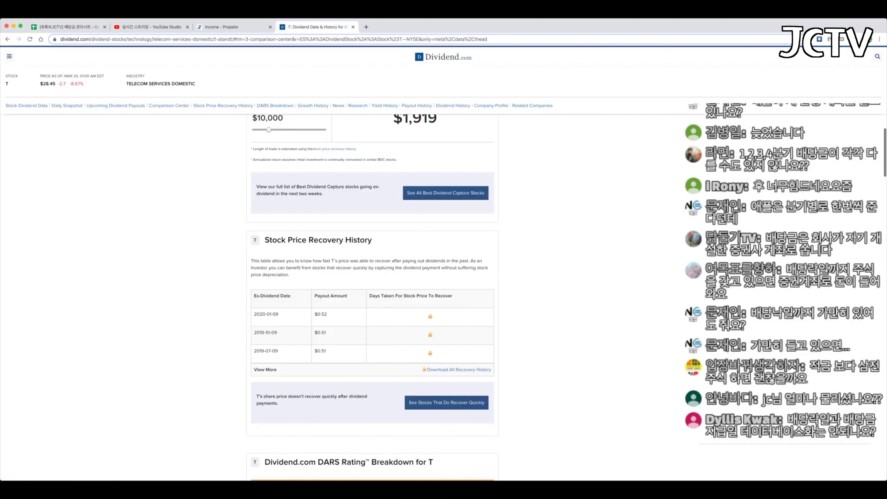
scroll(444, 297, "down", 3)
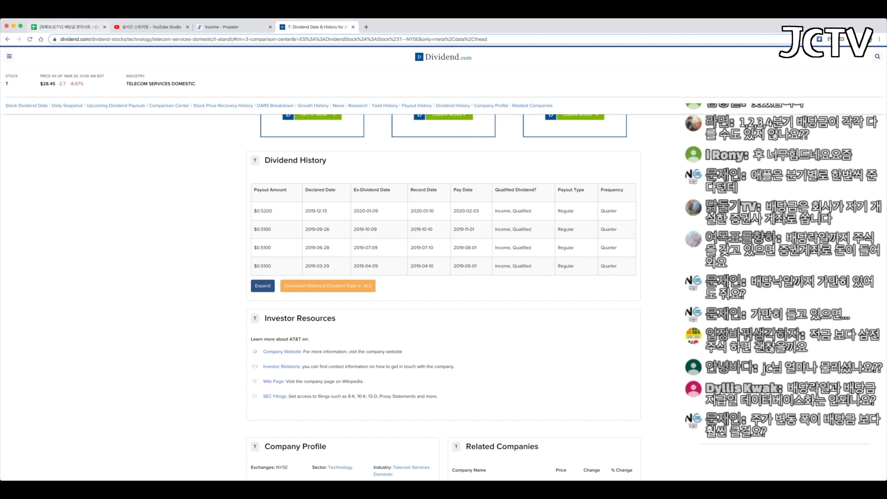
left_click(69, 27)
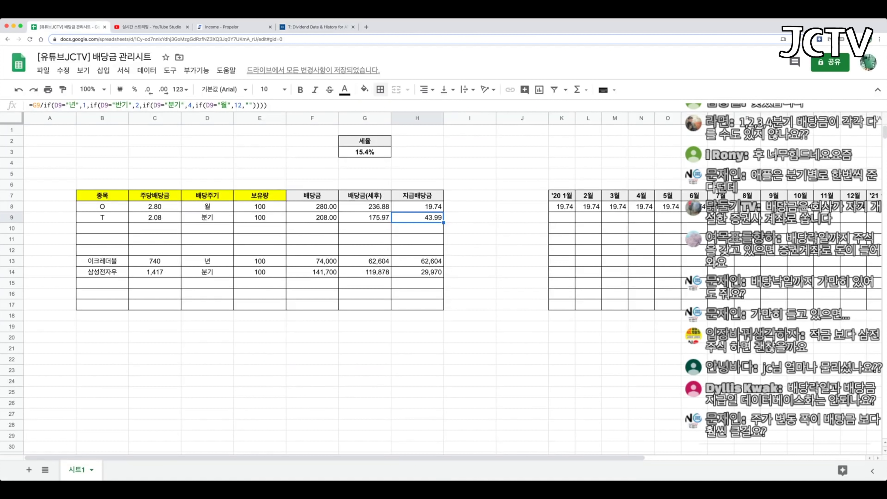
Step: Enter the absolute reference =$H$9 in L9 for T's 2월 dividend
key("Right")
key("Right")
key("Right")
key("Right")
type("=")
key("Left")
key("Left")
key("Left")
key("Left")
key("F4")
key("Return")
Step: Copy T's payment reference from L9 into the 5월, 8월 and 11월 cells of row 9
key("Up")
key("super+c")
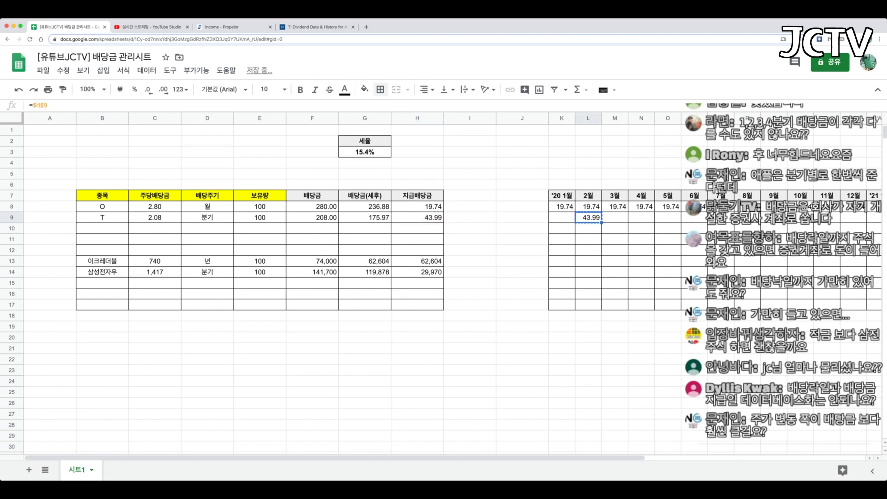
key("Right")
key("Right")
key("Right")
key("super+v")
key("Left")
key("super+v")
key("Right")
key("Right")
key("Right")
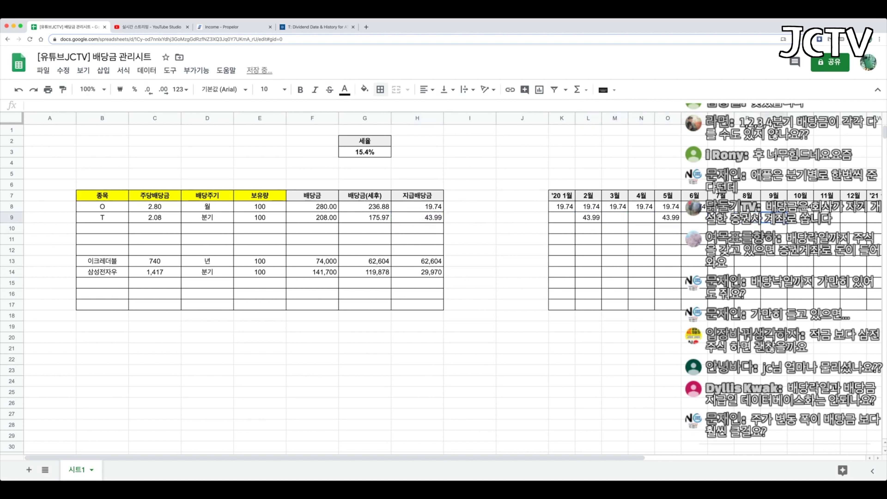
key("super+v")
key("Right")
key("Right")
key("Right")
key("Right")
key("Right")
key("Right")
key("Right")
key("Right")
key("Right")
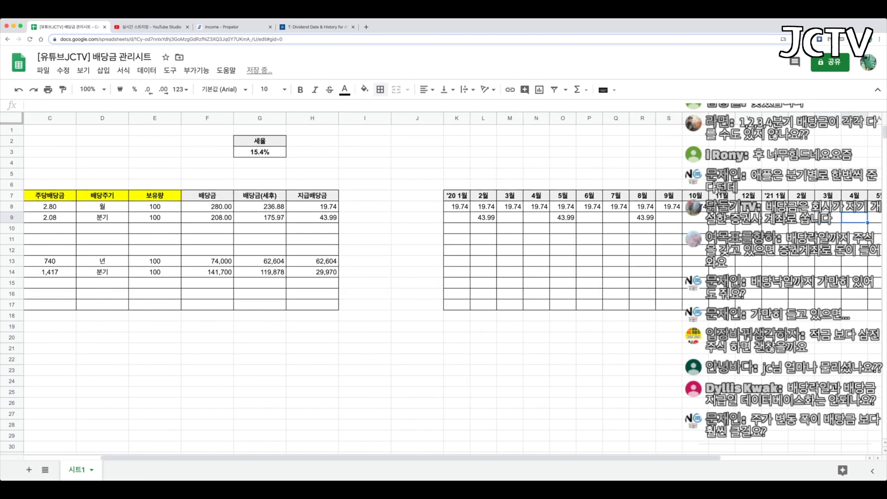
Step: Set the text colour of the monthly dividend cells K8:AH17 to blue
left_click_drag(352, 206, 856, 305)
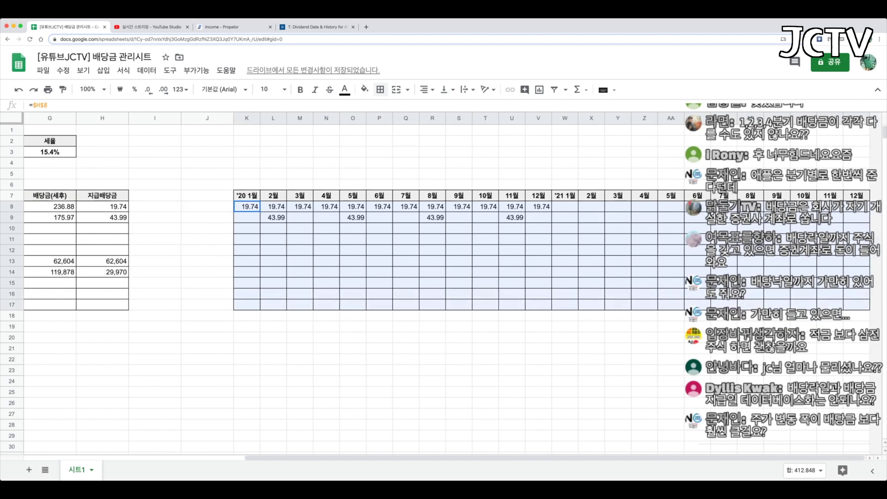
left_click(345, 89)
left_click(430, 133)
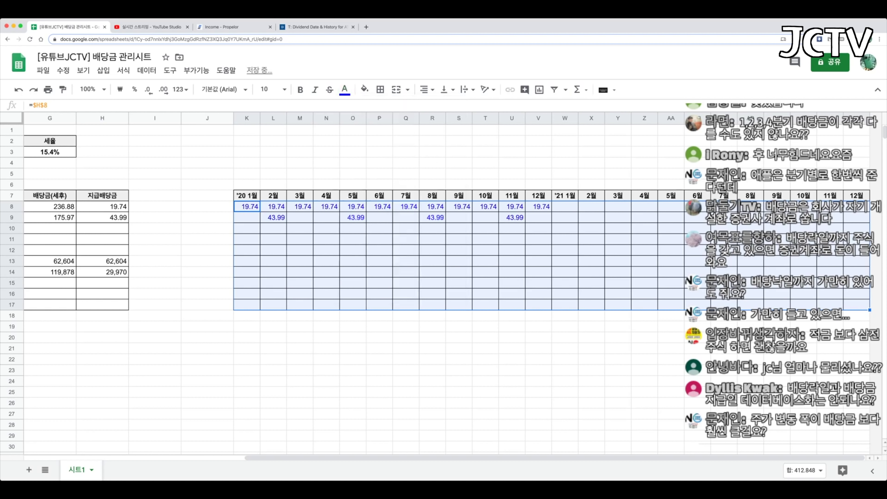
key("Right")
key("super+Left")
key("super+Left")
key("super+Left")
key("super+Left")
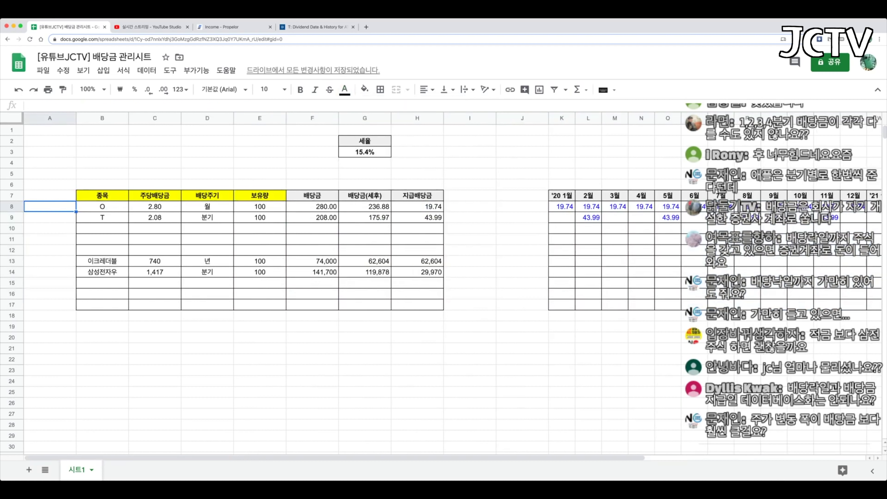
Step: Examine O's monthly dividend entries across row 8 together with its 주당배당금 in C8
key("super+Right")
key("super+Right")
key("super+Right")
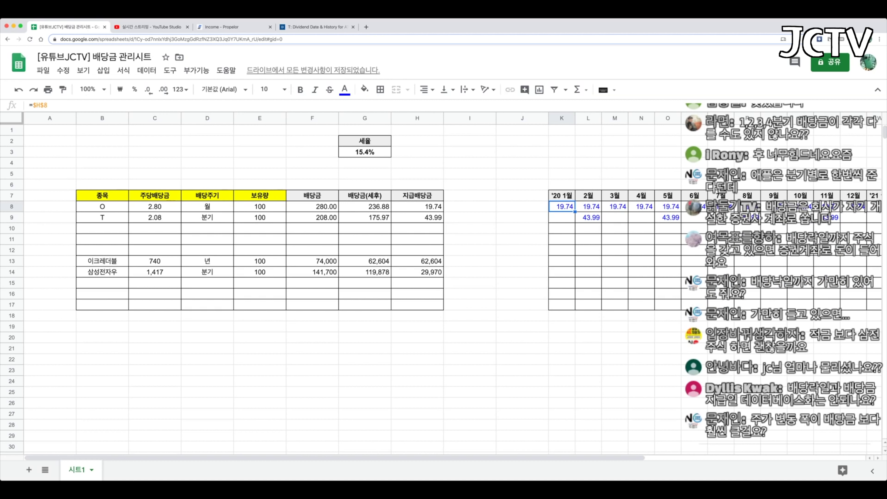
key("Right")
key("Right")
key("Right")
key("Right")
key("Right")
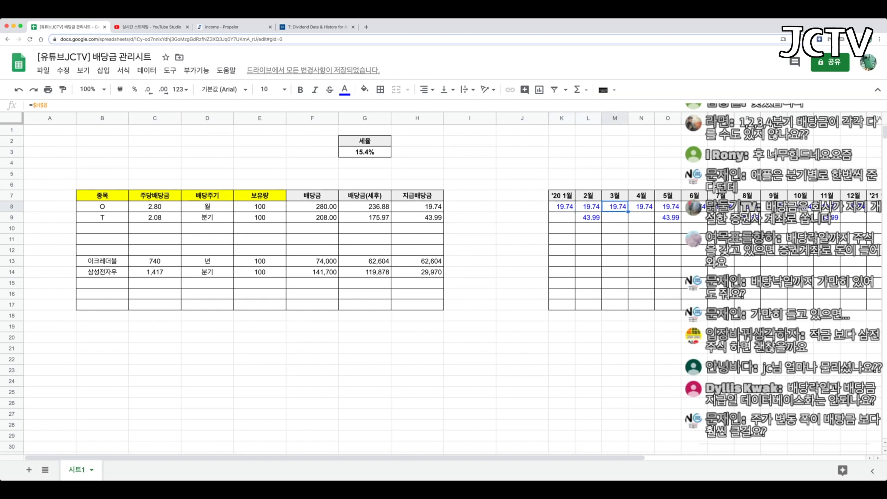
key("Right")
key("Left")
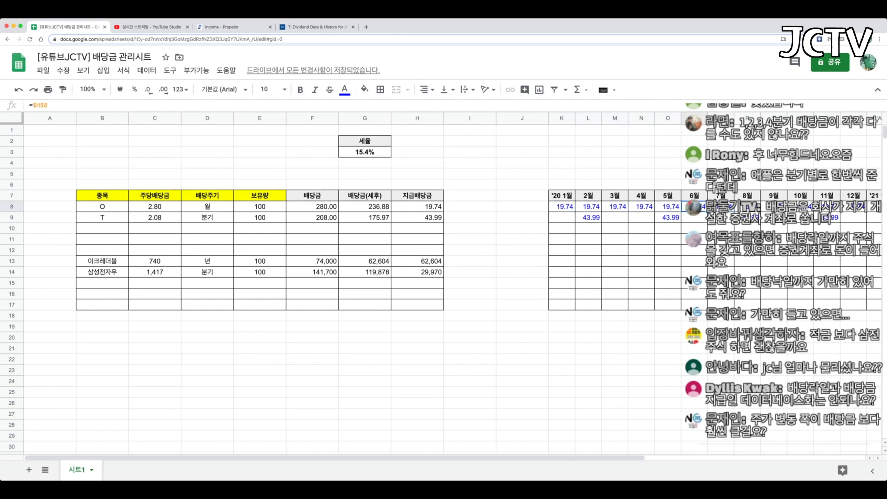
key("Left")
key("Right")
left_click(155, 206)
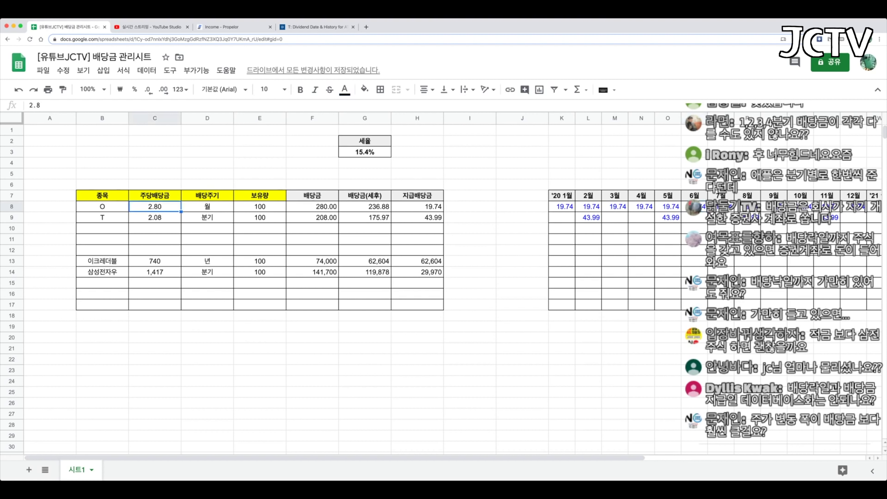
left_click_drag(561, 207, 747, 206)
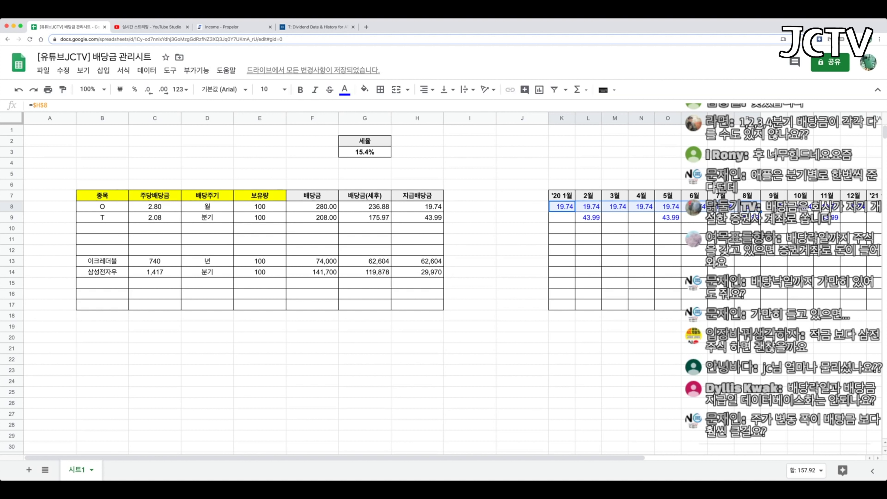
left_click(853, 207)
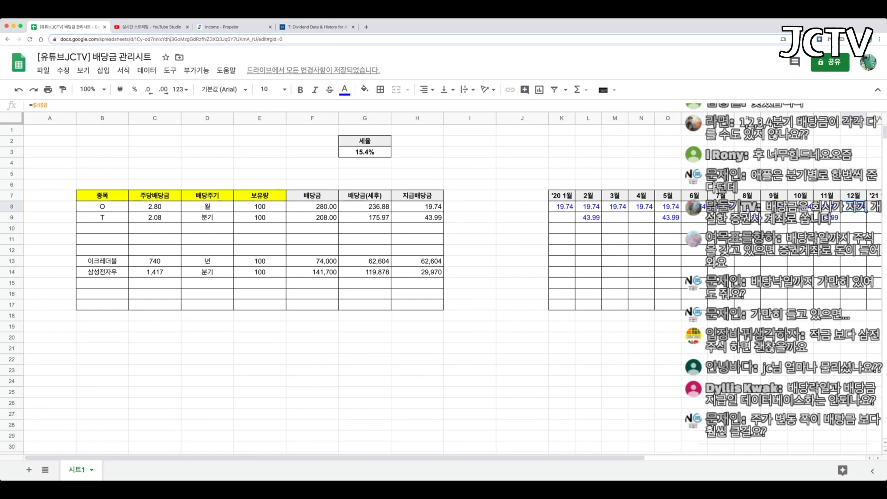
Step: Enter the absolute reference =$H$13 in N13 for 이크레더블's 4월 dividend
left_click(154, 261)
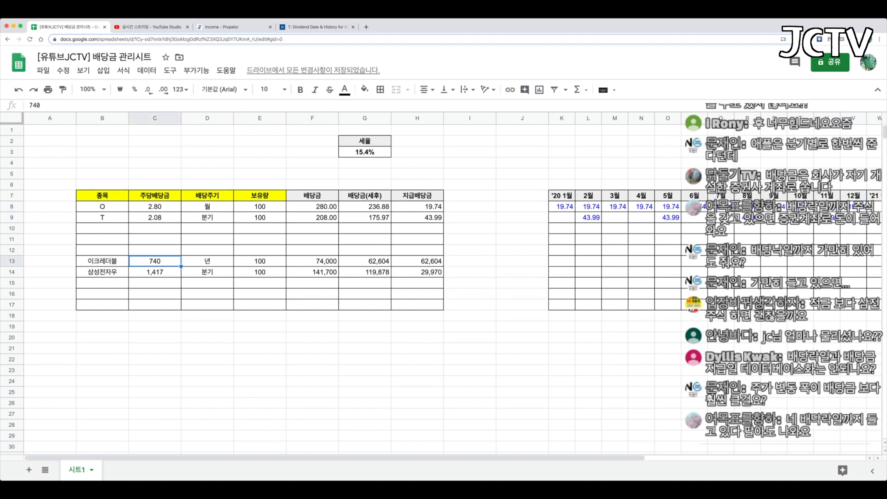
key("Right")
key("Right")
key("Right")
key("Right")
key("Right")
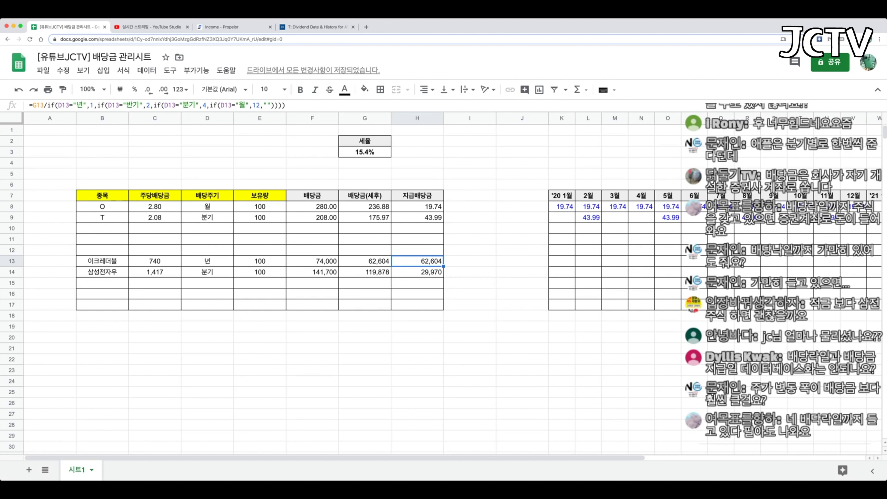
key("Right")
key("Right")
key("Right")
key("Right")
key("Right")
key("Right")
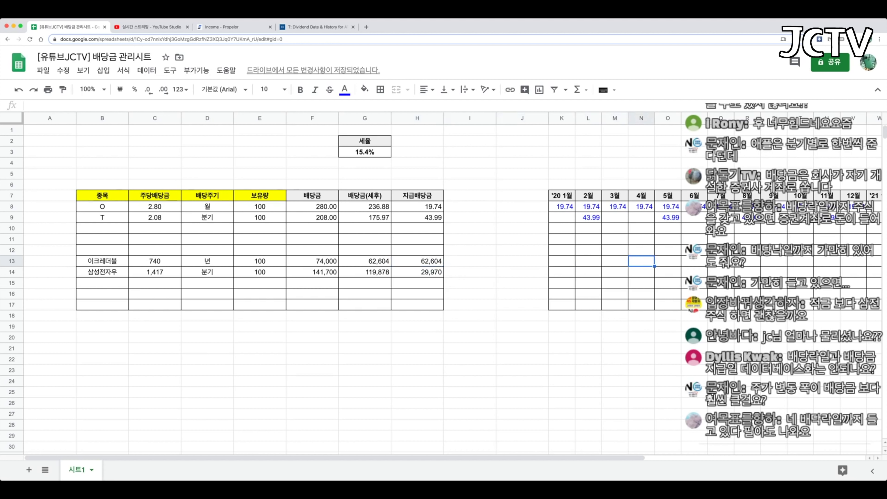
type("=")
key("Left")
key("Left")
key("Left")
key("Left")
key("Left")
key("Left")
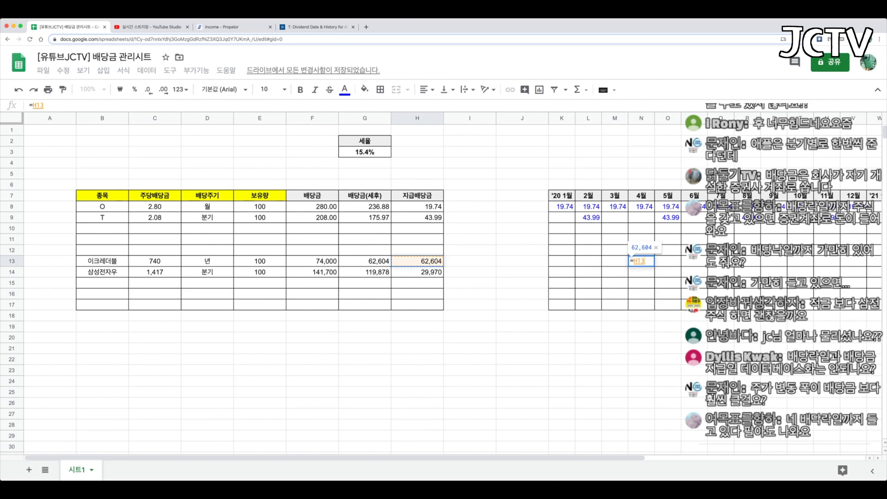
key("F4")
key("Return")
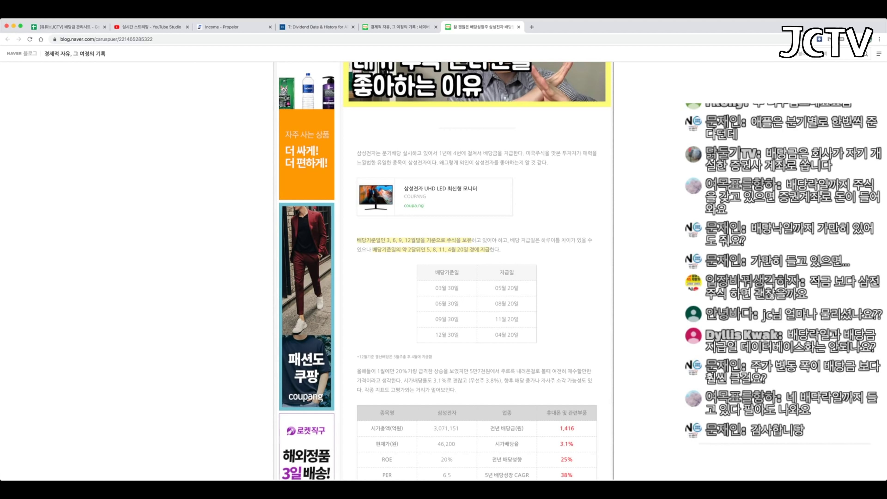
Step: Return to the dividend sheet and enter the absolute reference =$H$14 in N14 for 삼성전자우's 4월 dividend
left_click(69, 26)
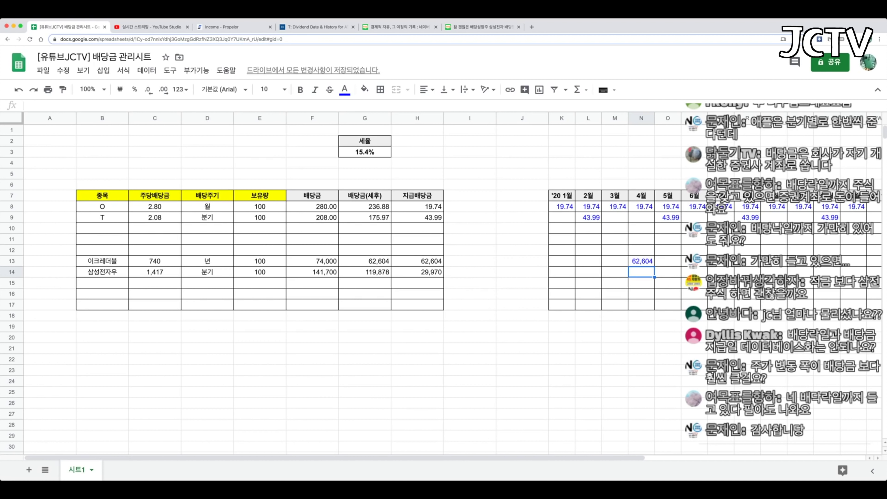
type("=H14")
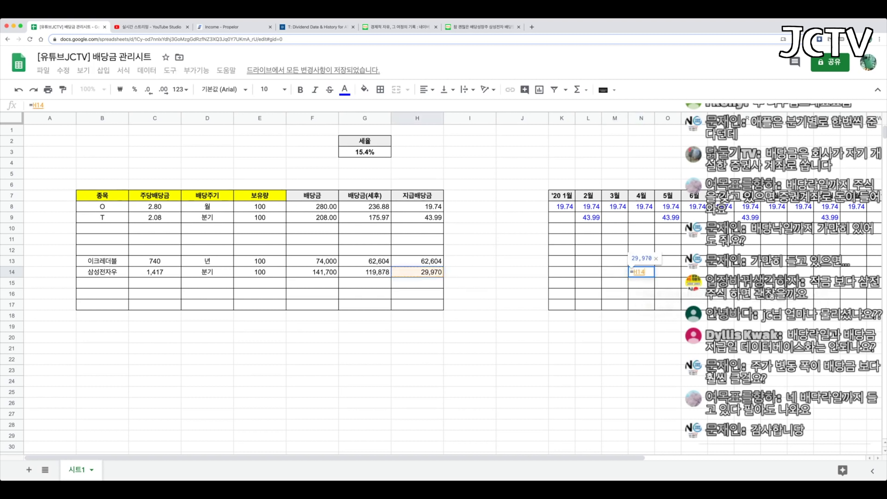
key("F4")
key("Return")
Step: Copy 삼성전자우's payment reference from N14 into the 5월, 8월 and 11월 cells of row 14
key("Up")
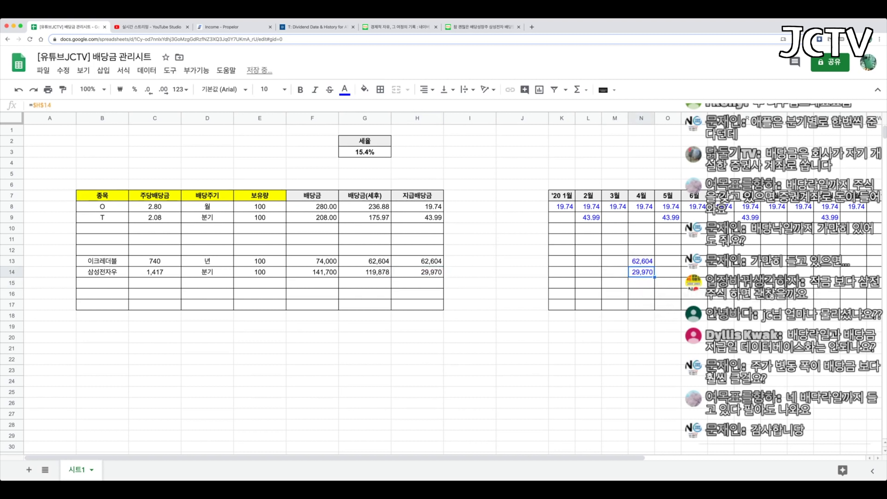
key("super+c")
key("Right")
key("ctrl+v")
key("Right")
key("Right")
key("Right")
key("ctrl+v")
key("Right")
key("Right")
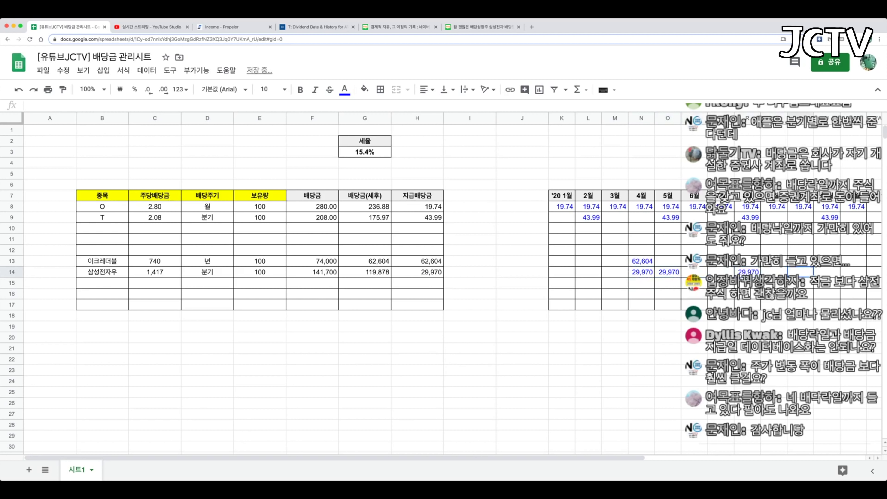
key("Right")
key("ctrl+v")
Step: Copy the 2020 monthly dividend block K8:V17 into the 2021 columns starting at W8
key("Right")
key("Right")
key("Right")
key("Right")
key("Right")
key("Right")
key("Right")
key("Right")
key("Right")
key("Right")
key("Right")
key("Right")
key("Right")
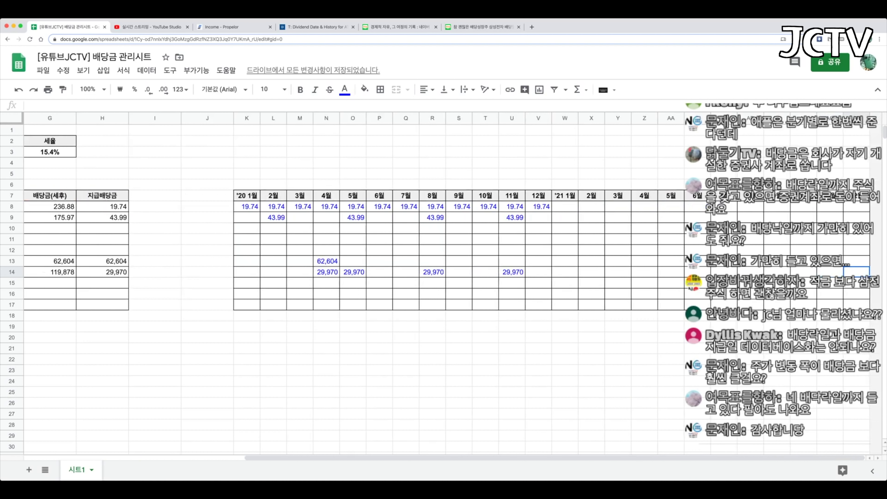
left_click_drag(246, 206, 538, 304)
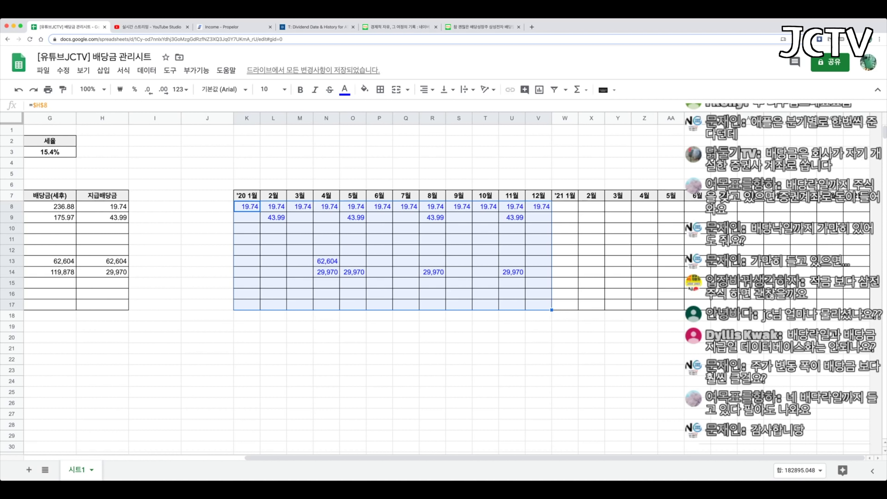
key("super+c")
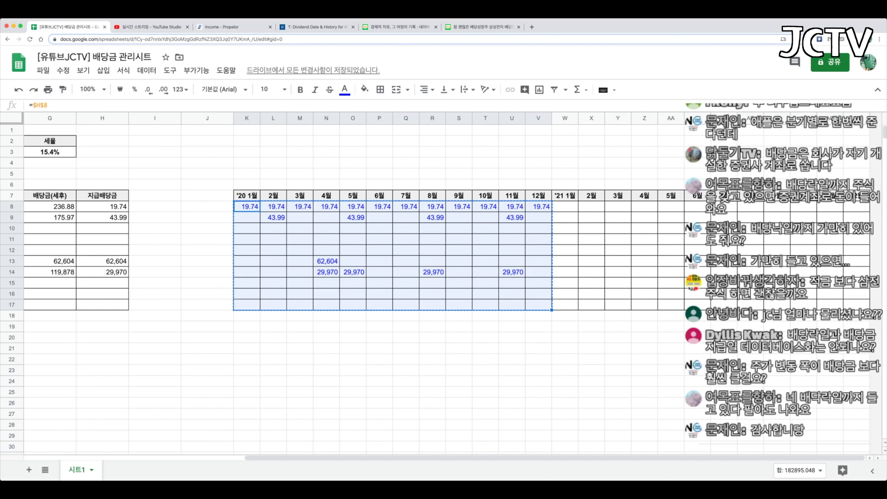
left_click(565, 207)
key("super+v")
left_click(724, 240)
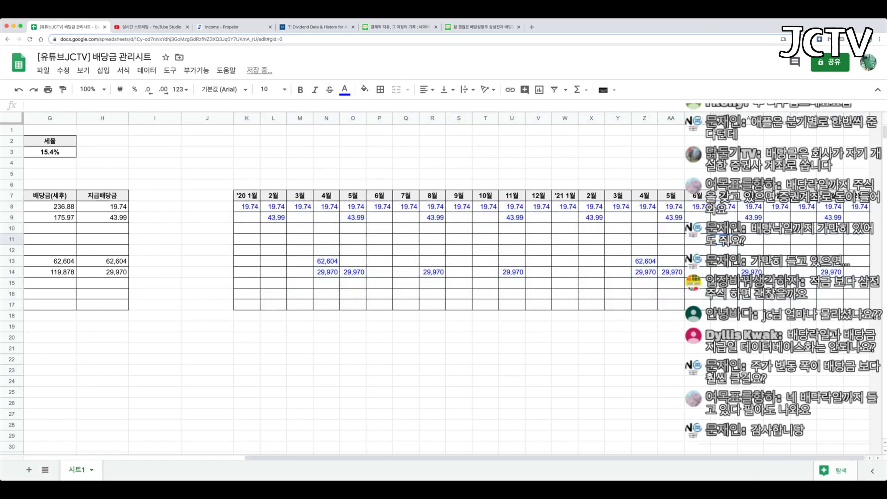
left_click_drag(856, 207, 247, 304)
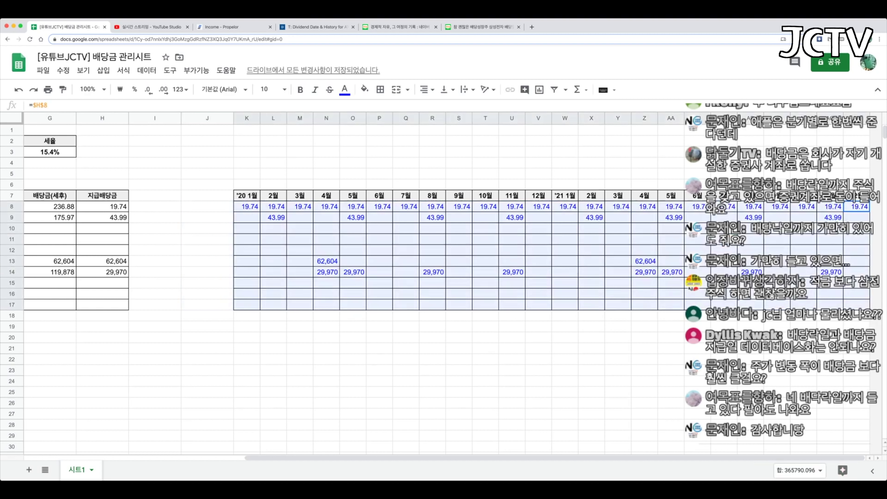
left_click(247, 305)
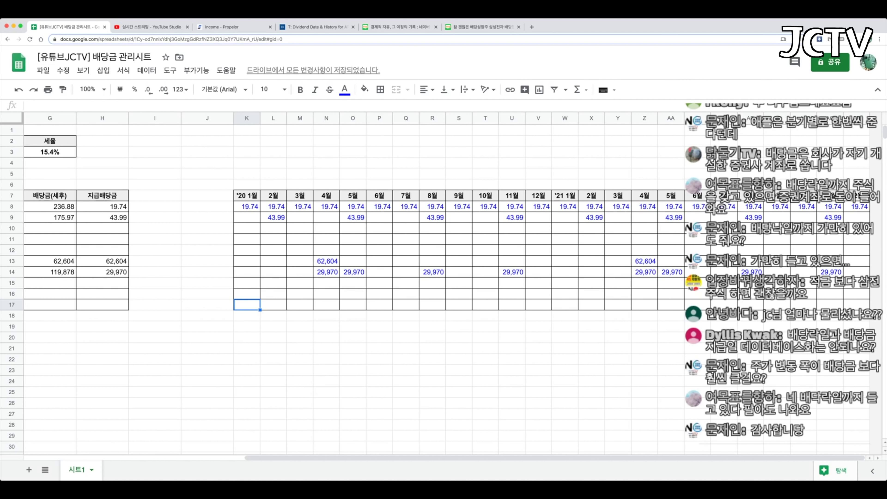
left_click(246, 206)
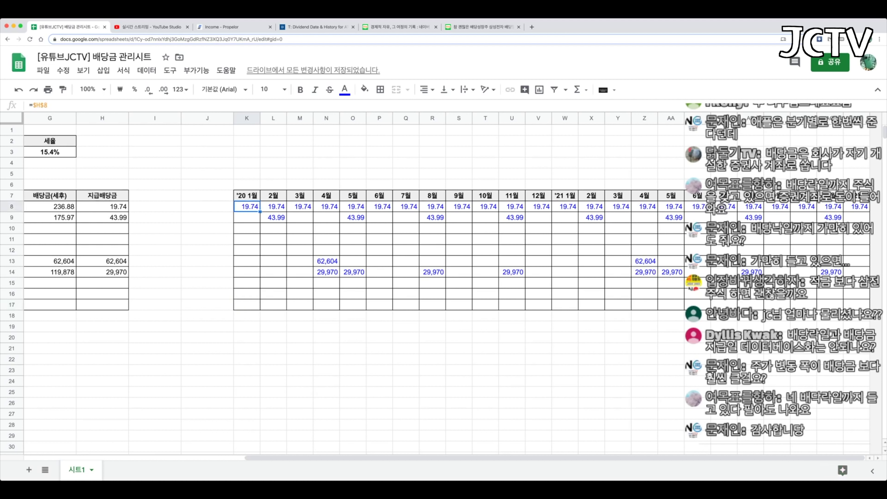
left_click(327, 261)
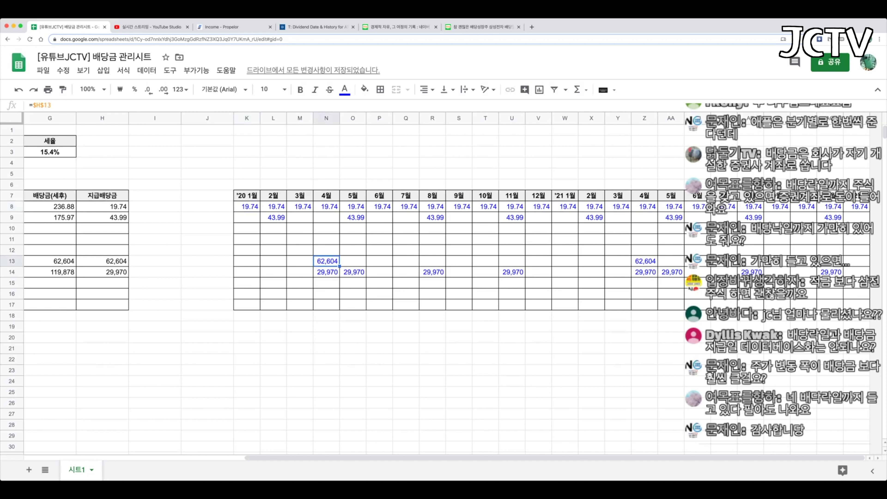
Step: Enter the row labels 미국, 한국 and 배당금 in J18, J19 and J20 below the monthly table
left_click(207, 316)
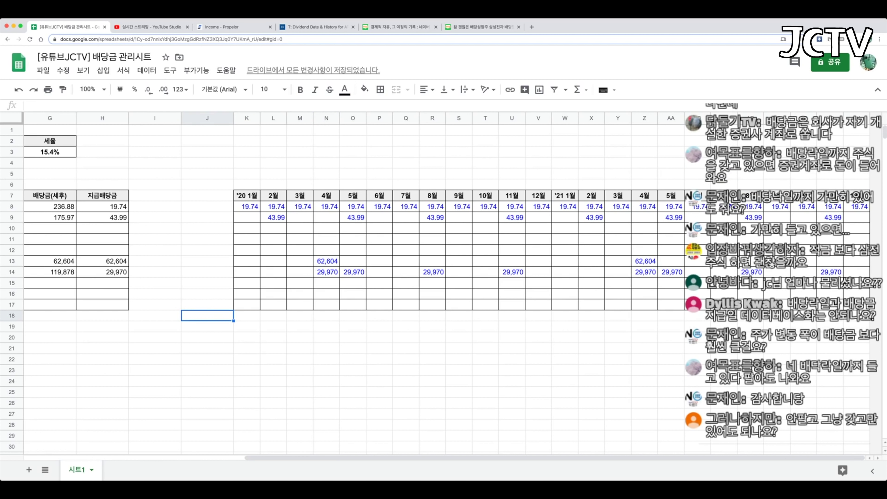
key("Return")
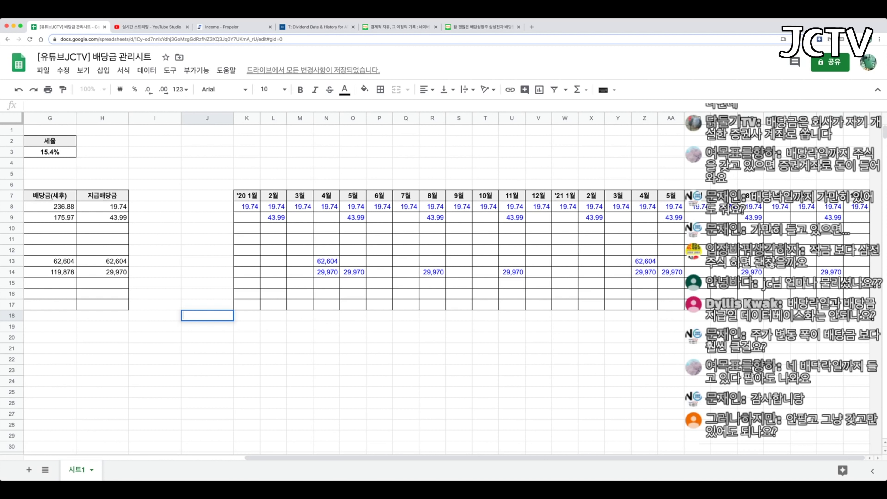
type("미국")
key("Return")
type("한국")
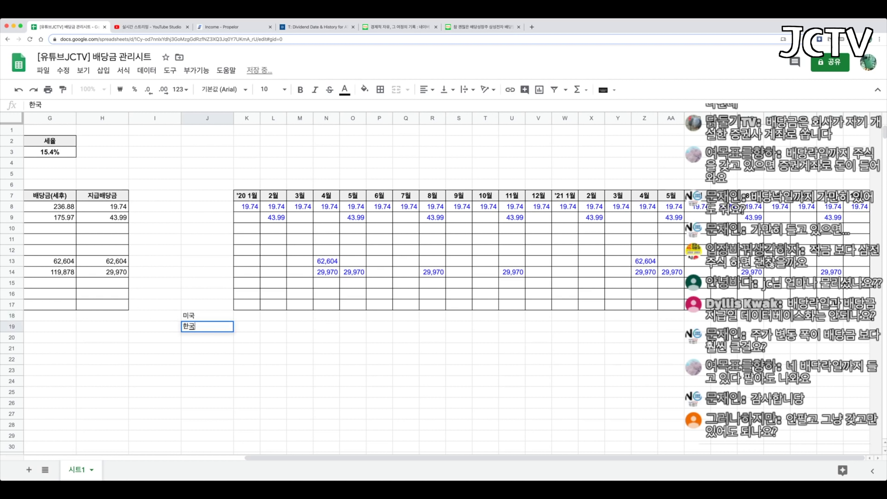
key("Return")
type("배당금")
key("Return")
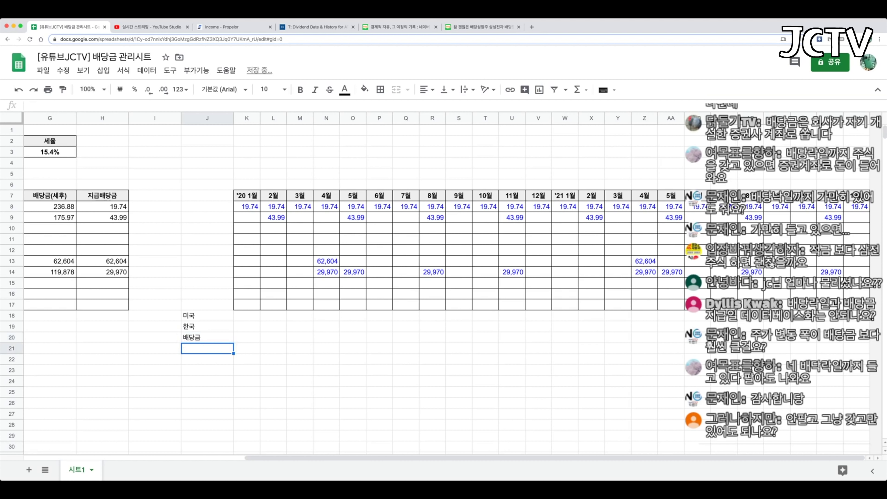
Step: Format the labels in J18:J20 as bold, centred headings with a grey fill and borders
key("Up")
key("Up")
key("Up")
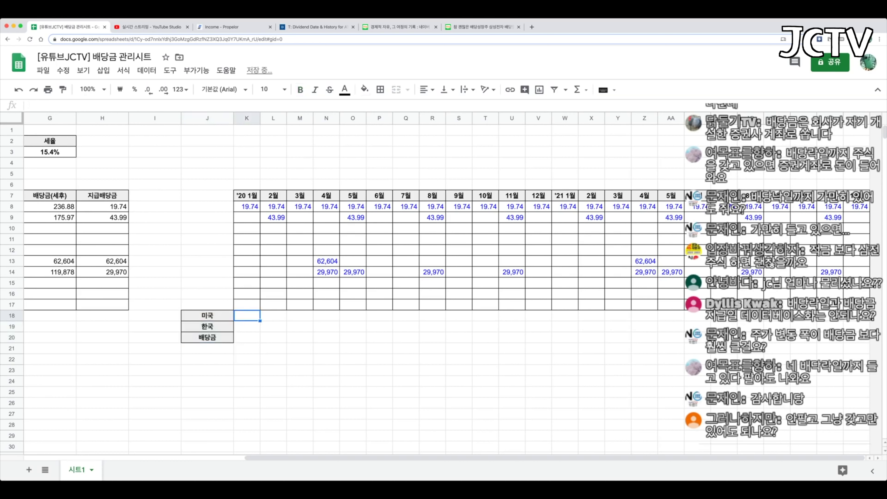
Step: Examine the US stock rows 8–12 and the Korean stock rows 13–17 across the stock and monthly columns
scroll(350, 280, "left", 6)
left_click_drag(102, 239, 856, 251)
left_click(854, 250)
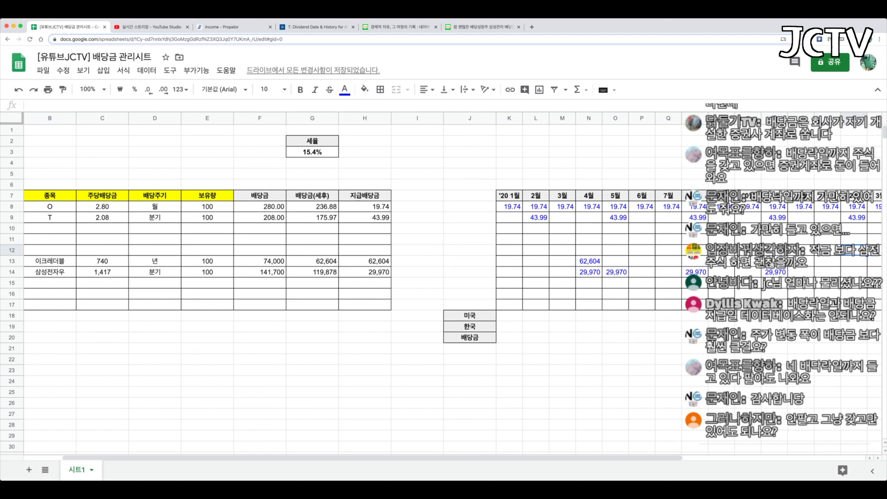
left_click_drag(49, 261, 50, 305)
left_click(364, 305)
key("Right")
key("Right")
key("Right")
key("Right")
key("Right")
key("Right")
key("Right")
key("Right")
key("Right")
key("Right")
key("Right")
key("Right")
key("Right")
key("Right")
key("Right")
key("Right")
key("Right")
key("Right")
key("Right")
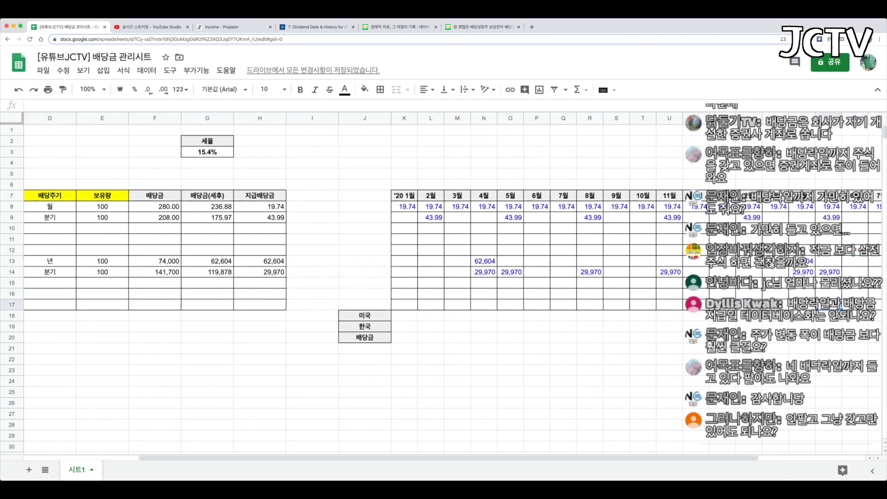
key("Right")
key("Right")
Step: Enter =SUM(K8:K12) in K18 to total the US dividends for 2020 1월
left_click(352, 316)
type("=ㅇ")
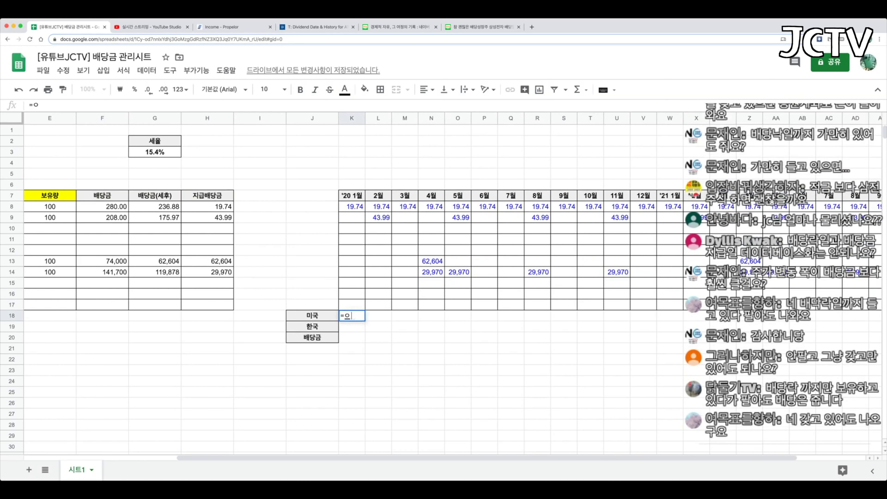
key("BackSpace")
type("SUM(")
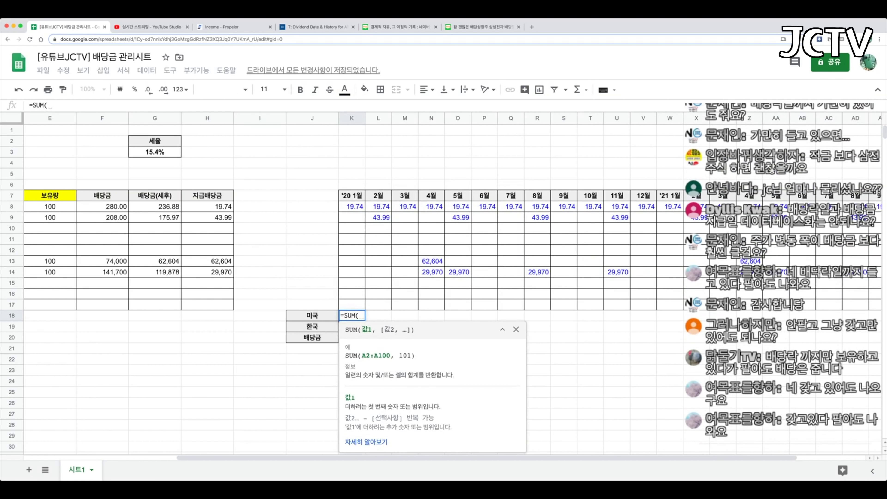
left_click_drag(352, 206, 351, 250)
key("Return")
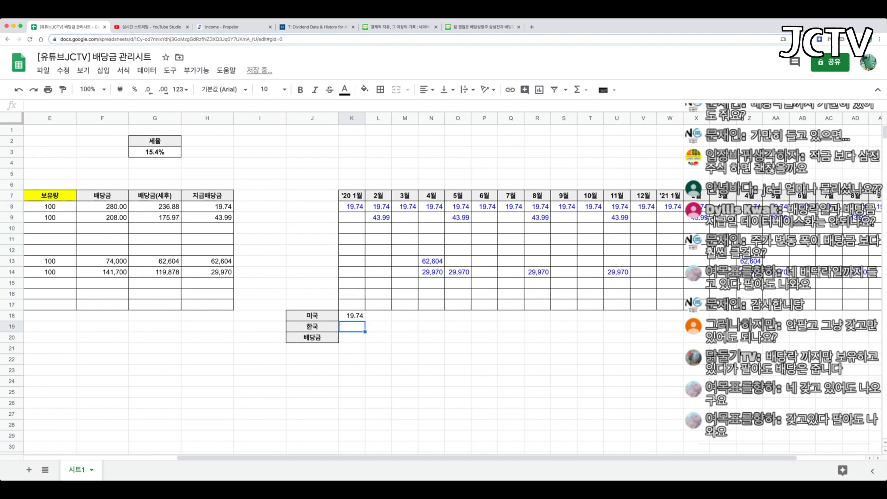
key("Up")
key("Return")
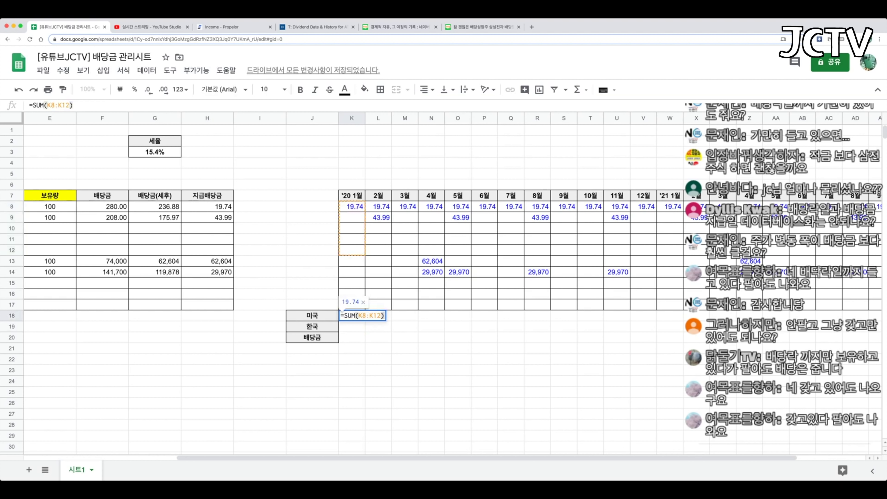
type("*")
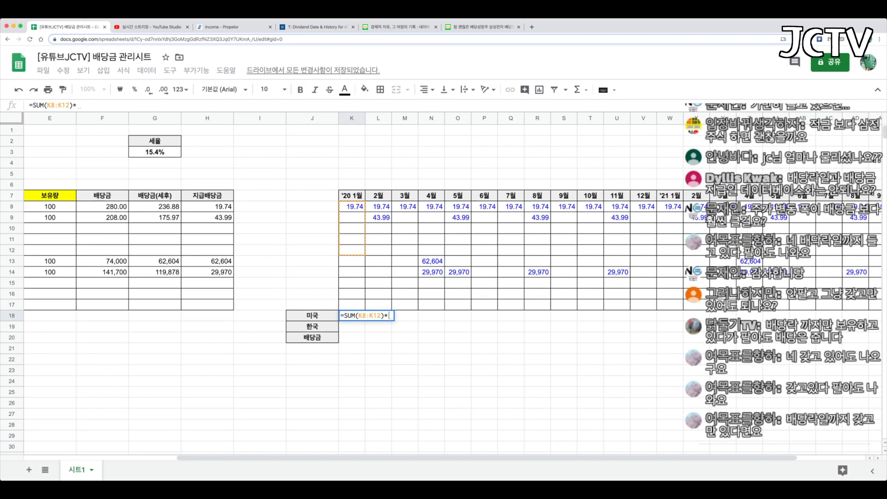
key("Escape")
Step: Add the exchange-rate label 환율 in F2 beside the 세율 heading
left_click(102, 141)
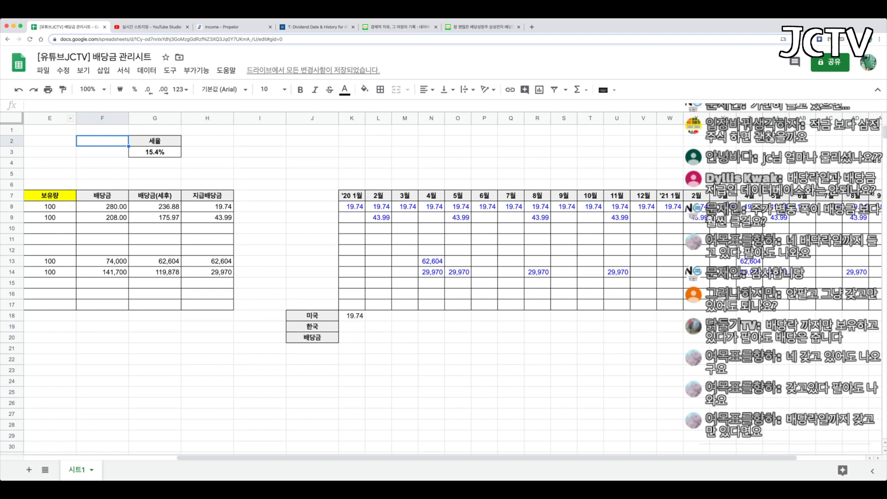
key("Return")
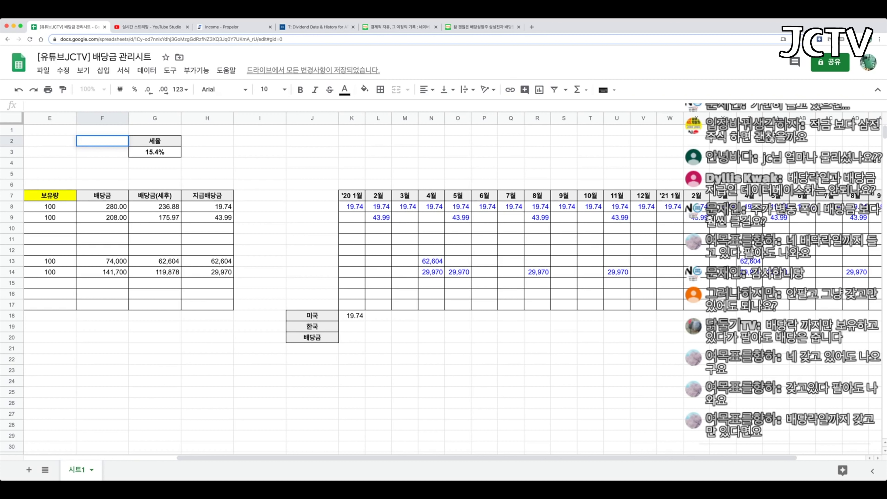
type("환율")
key("Return")
Step: Enter =GOOGLEFINANCE("CURRENCY:USDKRW") in F3 and format F2:F3 with borders and a bold grey heading
type("=go")
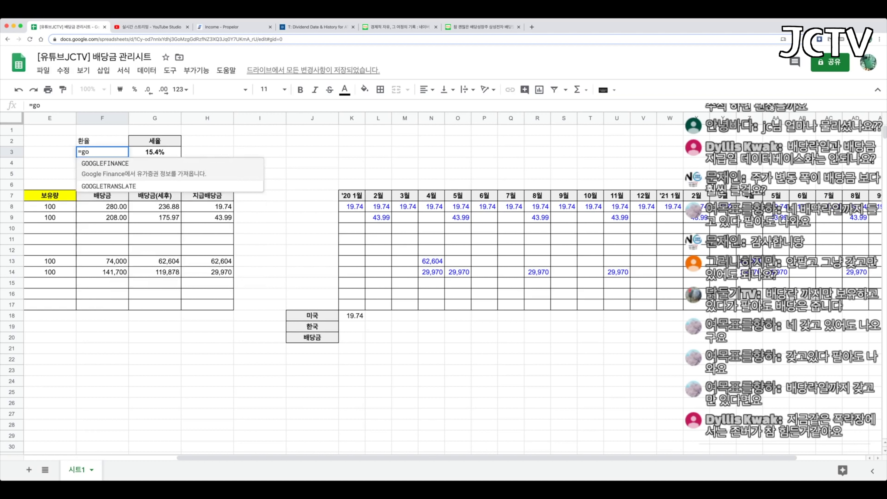
key("Tab")
type("\"CURRENCY")
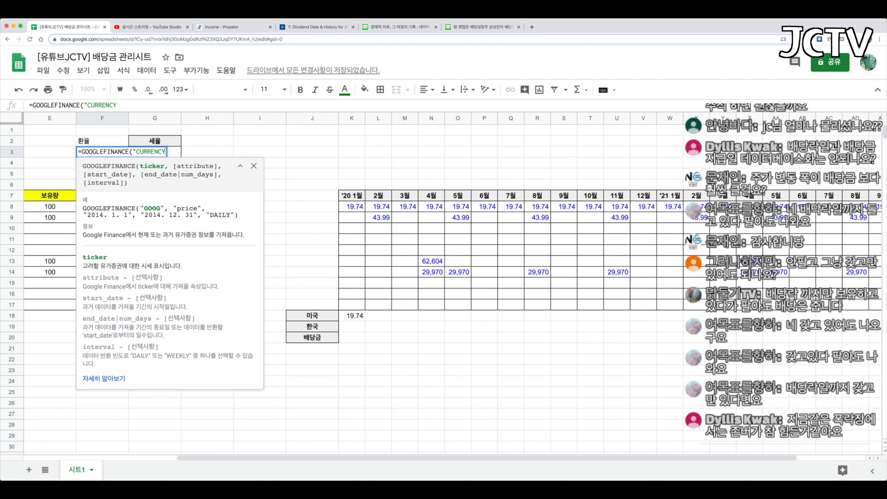
type(":USDKRW\")")
key("Return")
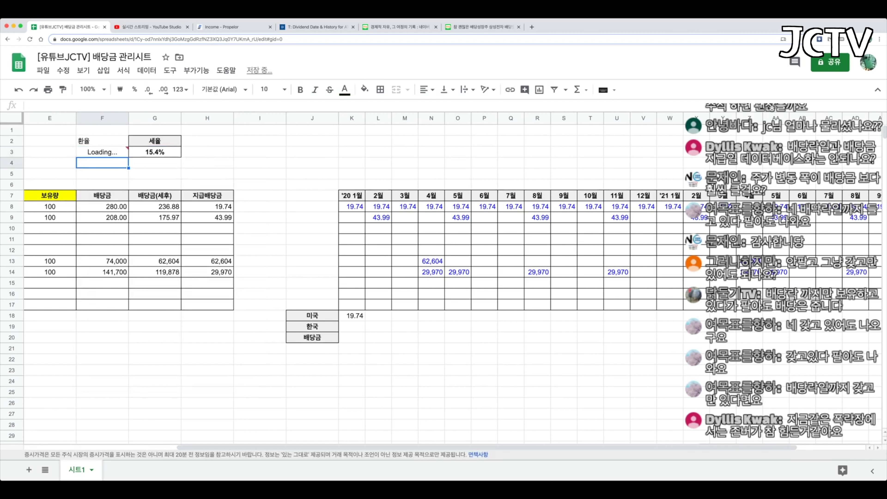
key("Up")
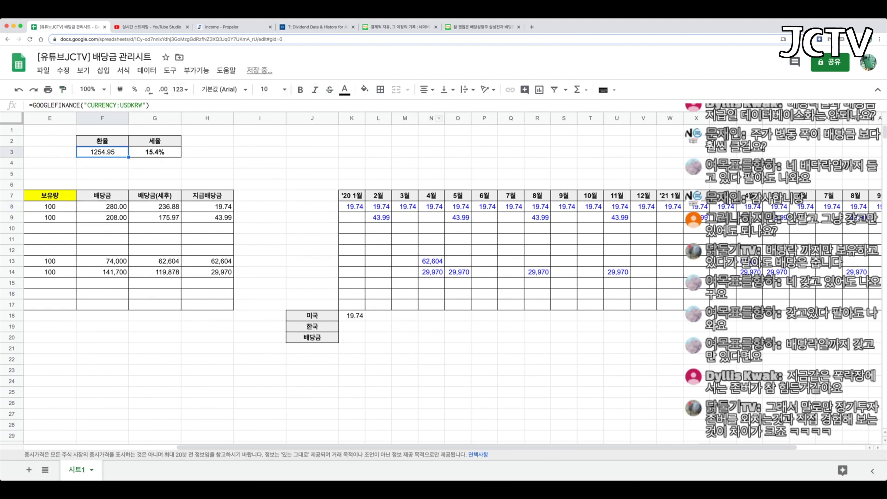
Step: Convert the US dividend total in K18 to won by changing its formula to =SUM(K8:K12)*$F$3
left_click(352, 316)
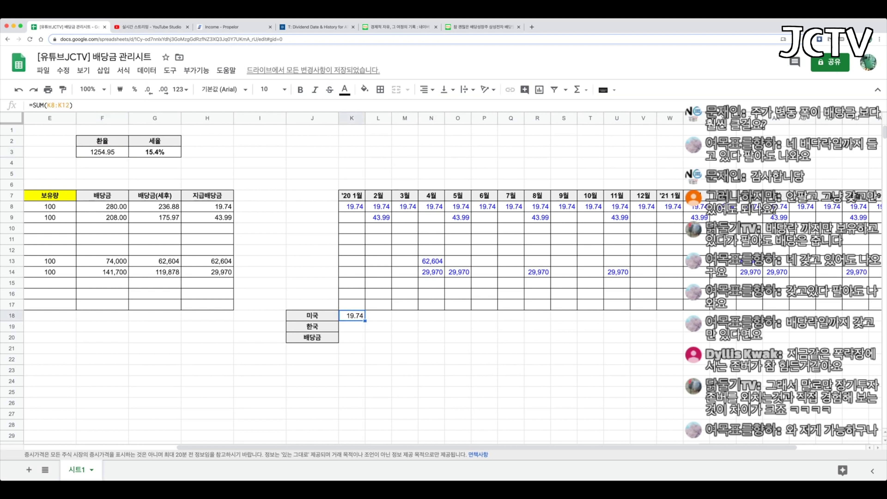
key("Return")
type("*")
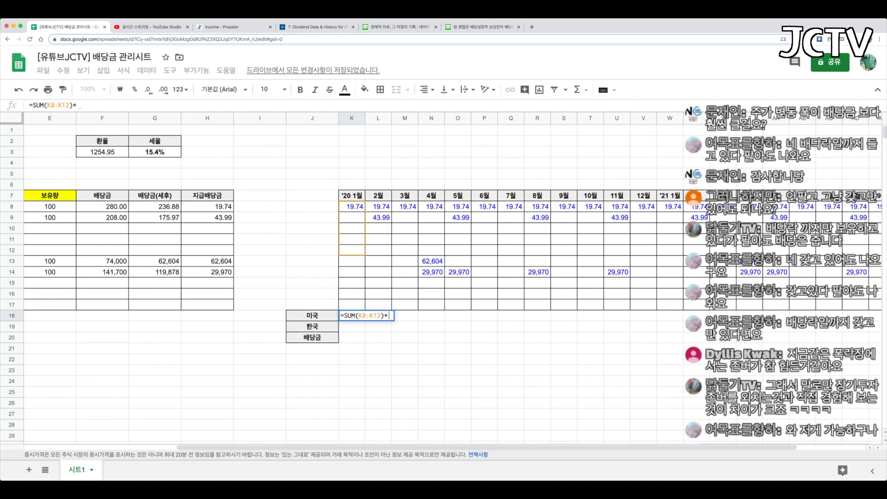
left_click(102, 152)
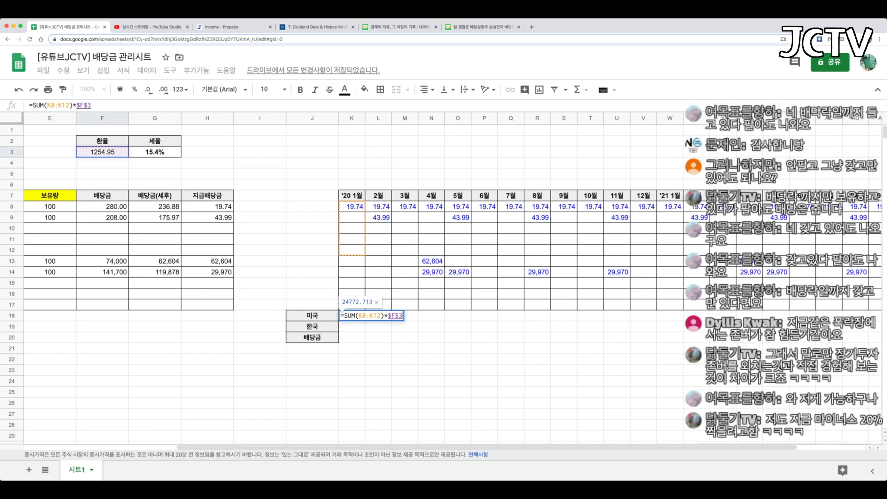
key("Return")
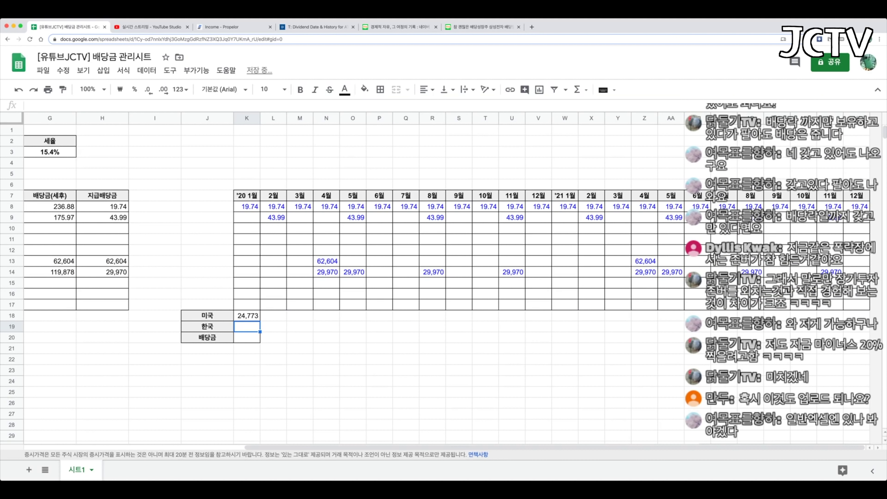
Step: Enter a SUM formula over K13:K17 in K19 to total the Korean dividends for 2020 1월
type("=SUM(")
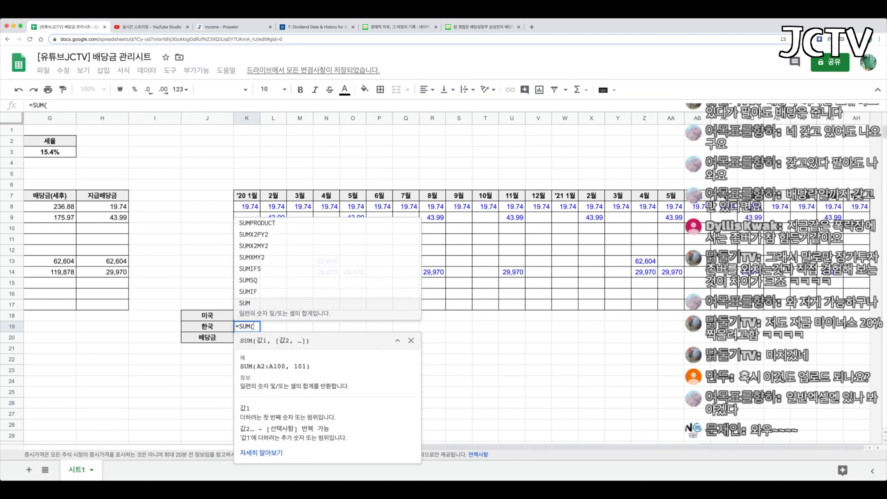
left_click_drag(246, 262, 247, 305)
key("Return")
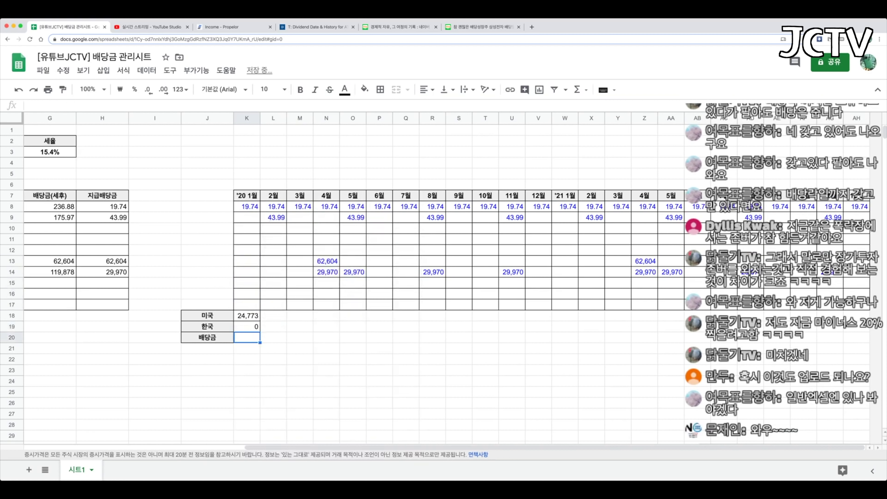
key("Up")
key("Down")
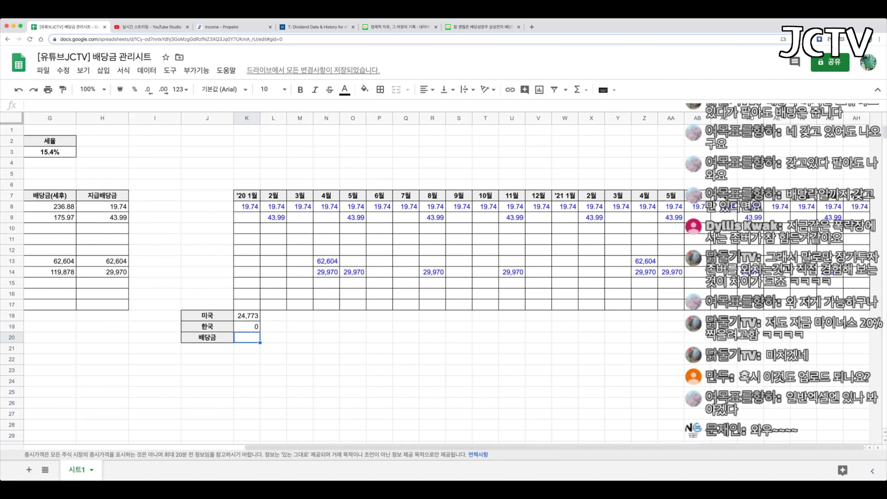
Step: Enter =K18+K19 in K20 for the combined dividend and fill K18:K20 across all months to column AH
type("=")
left_click(246, 316)
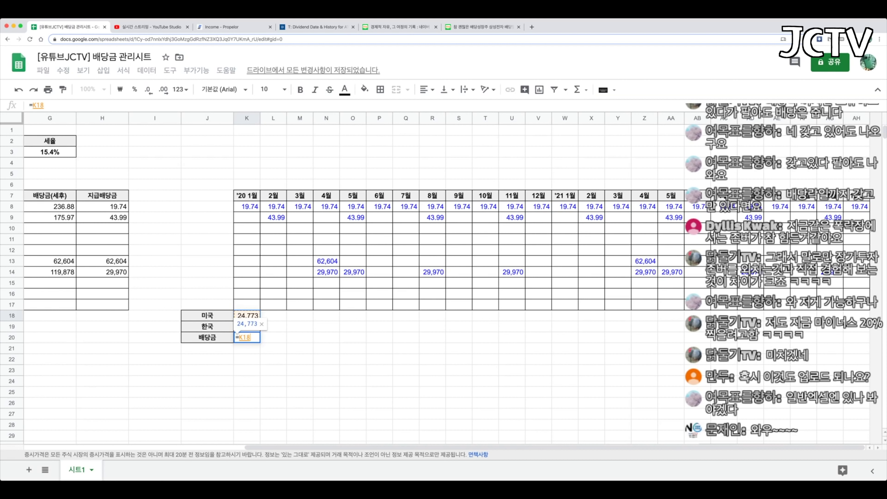
type("+K19")
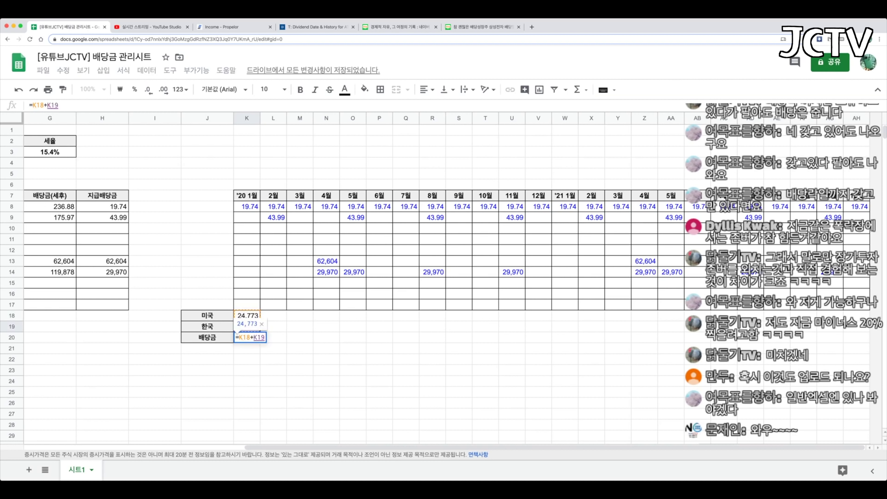
key("Return")
left_click_drag(246, 315, 831, 338)
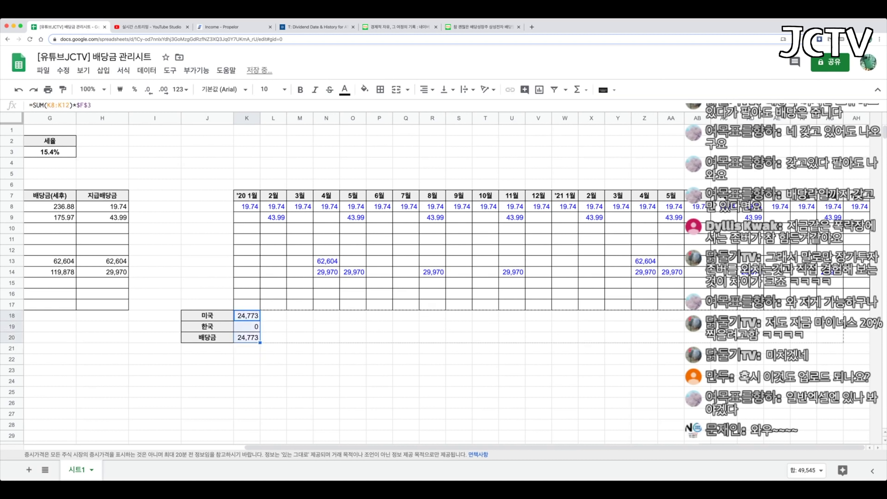
left_click_drag(260, 343, 856, 338)
Step: Examine the 미국 total formulas in row 18 month by month across to the 2021 12월 column
left_click(353, 315)
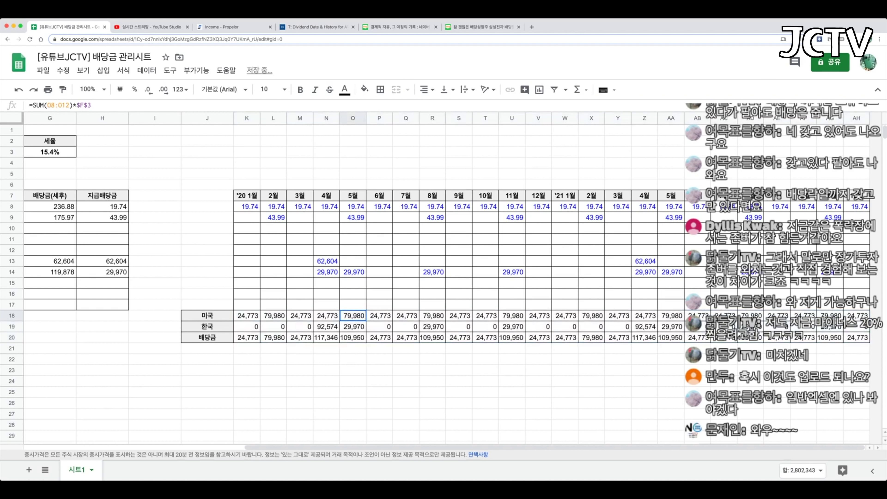
key("Left")
key("Left")
key("Left")
key("Right")
key("Right")
key("Right")
key("Right")
key("Right")
key("Right")
key("Right")
key("Right")
key("Right")
key("Right")
key("Right")
key("Right")
key("Right")
key("Right")
key("Right")
key("Right")
key("Right")
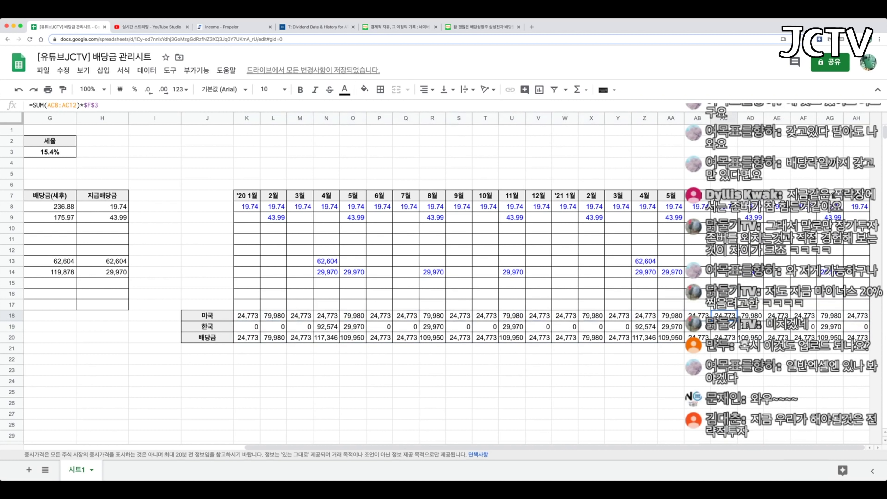
key("Right")
key("Right")
key("Right")
key("Right")
key("Right")
Step: Insert a series of blank columns after the 2021 12월 column AH, extending the sheet through at least column AT
right_click(858, 118)
left_click(751, 130)
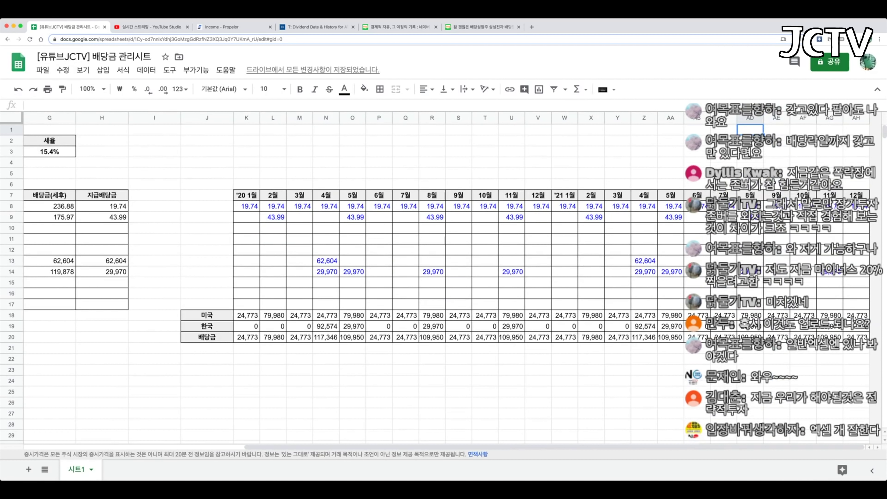
left_click(856, 118)
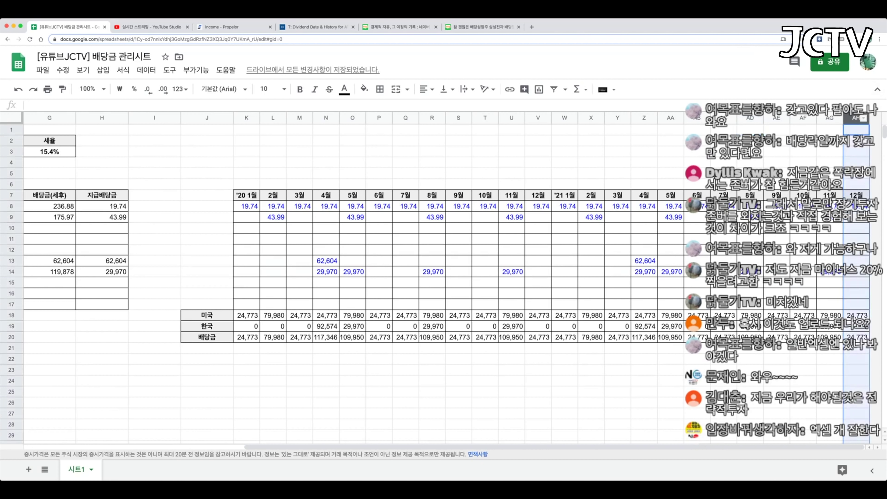
right_click(856, 118)
left_click(836, 201)
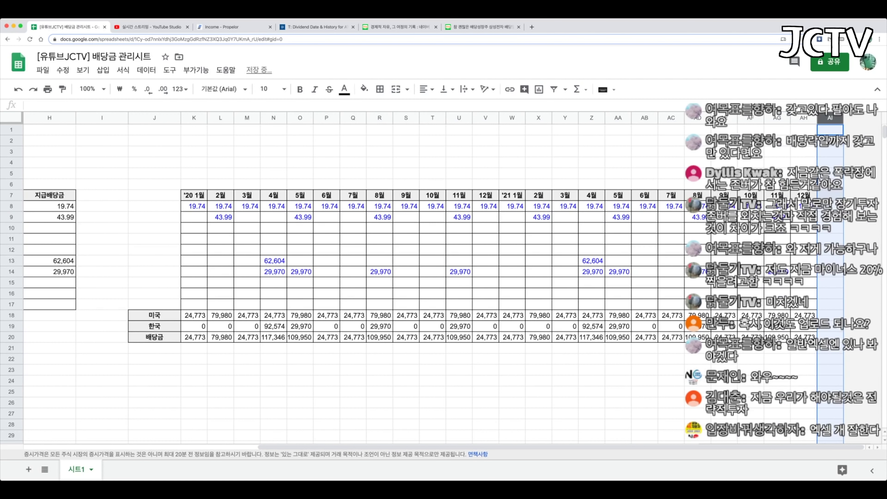
key("Right")
key("Right")
key("Right")
key("Right")
key("Right")
key("Right")
key("Right")
key("Right")
key("Right")
key("Right")
key("Right")
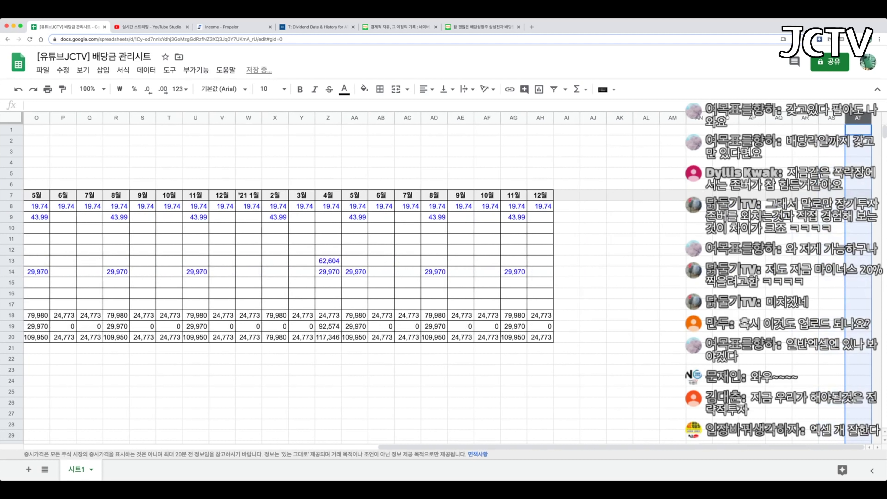
key("Right")
key("Right")
key("Right")
key("Right")
left_click(832, 196)
key("super+Left")
key("super+Left")
key("Left")
key("Right")
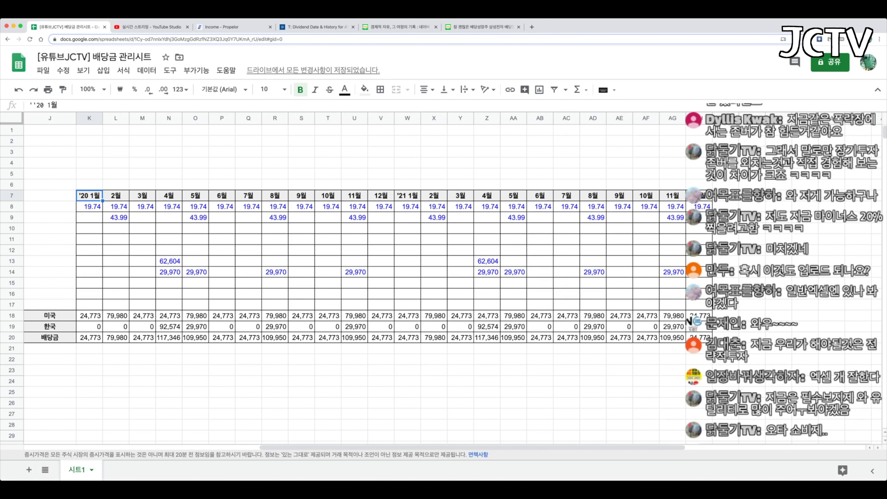
key("super+Left")
key("super+Left")
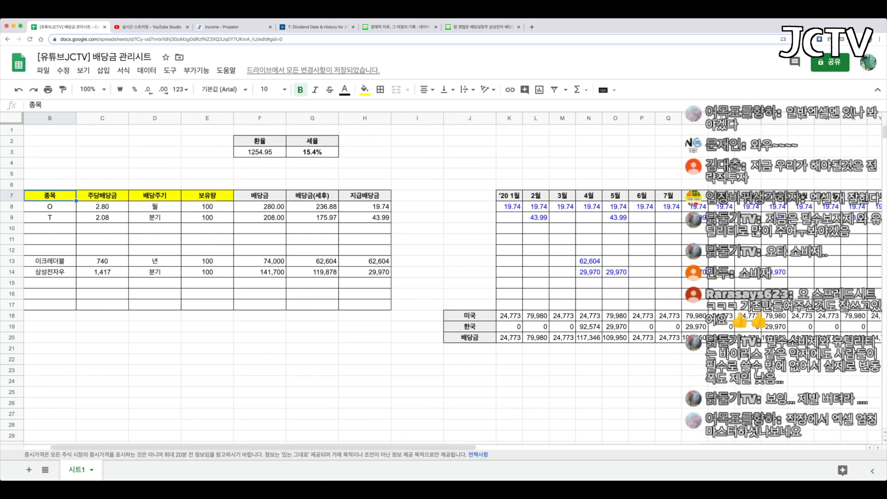
scroll(452, 279, "right", 10)
left_click(89, 196)
left_click(699, 196, "super")
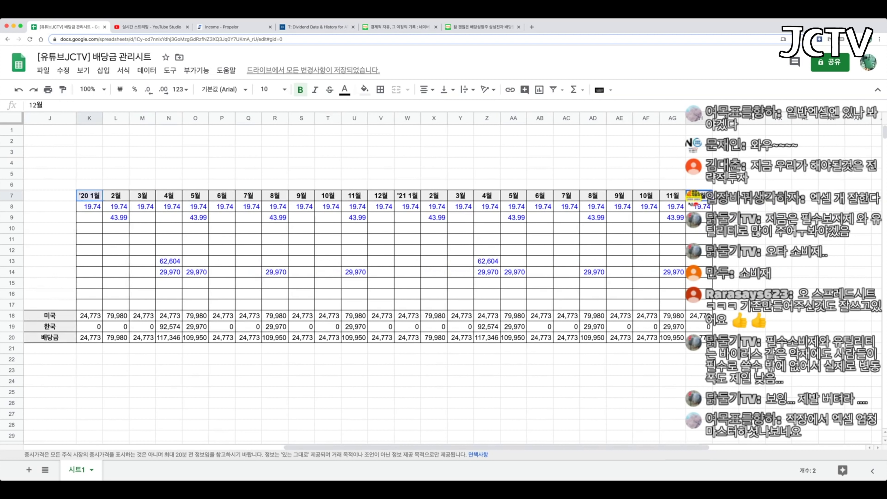
left_click(89, 196)
left_click(699, 196, "shift")
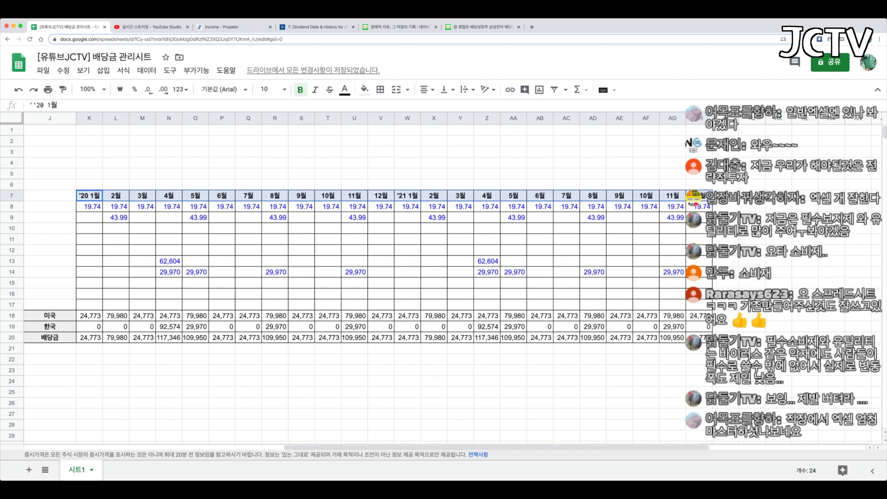
left_click_drag(89, 337, 699, 338)
Step: Add the row label 평균배당금 in J21 below the 배당금 label
left_click(50, 348)
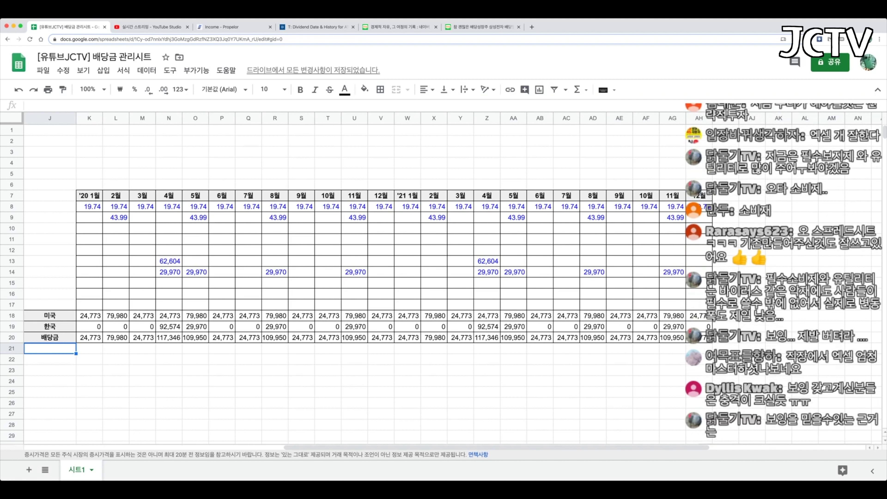
scroll(349, 273, "left", 2)
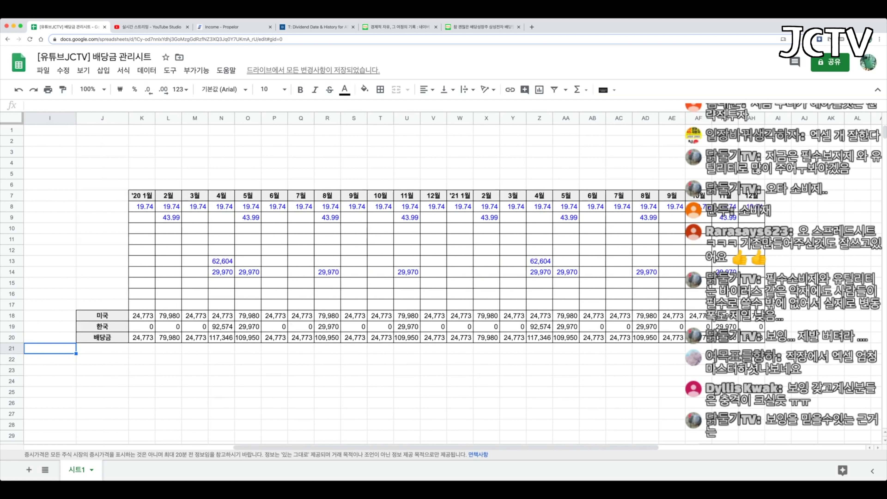
type("평")
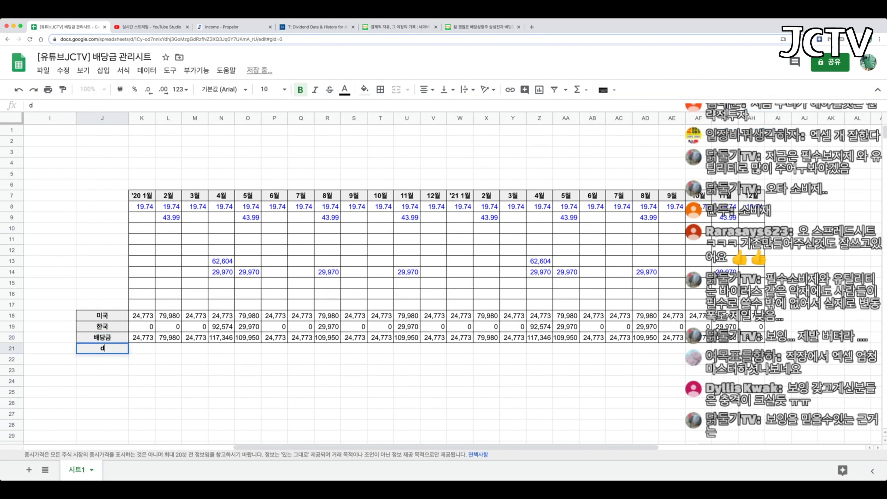
type("균배당금")
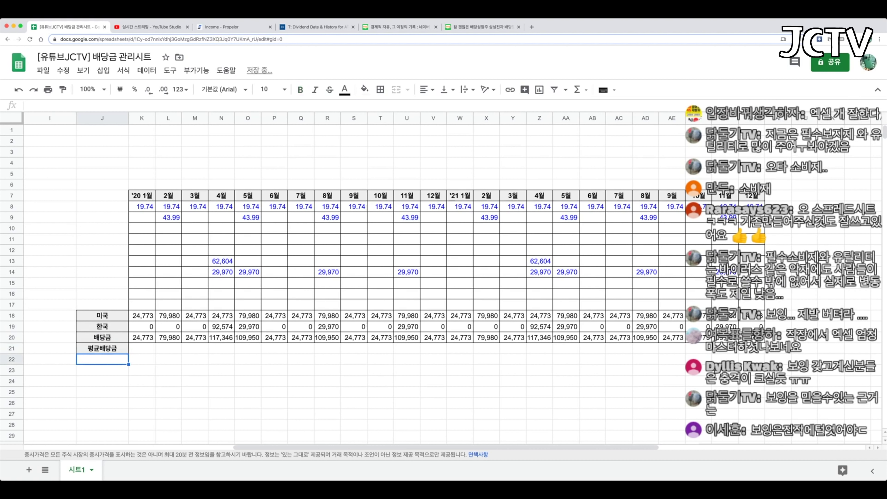
Step: Enter =AVERAGE(K20:V20) in V21 under 2020 12월 and fill the twelve-month average across to AH21
key("Tab")
key("Up")
key("Right")
key("Right")
key("Right")
key("Right")
key("Right")
key("Right")
key("Right")
key("Right")
key("Right")
key("Right")
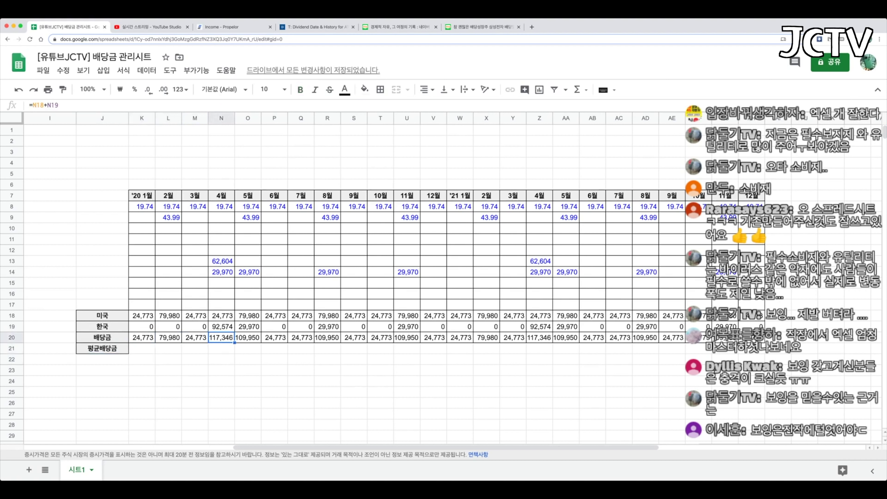
key("Down")
key("Right")
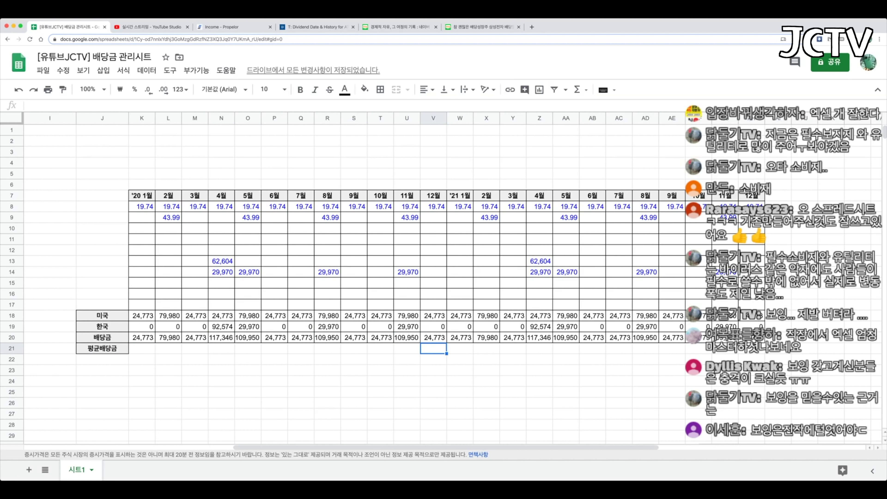
type("=AVERAGE(")
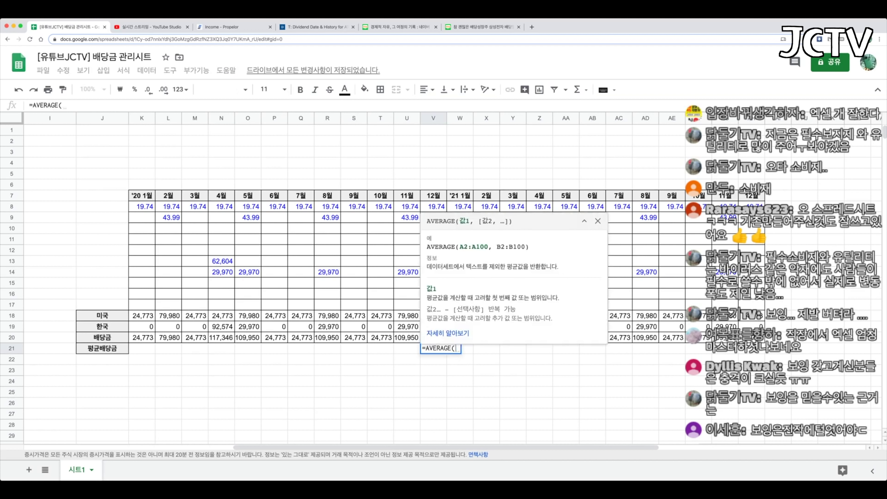
key("Up")
key("super+shift+Left")
key("shift+Right")
key("Return")
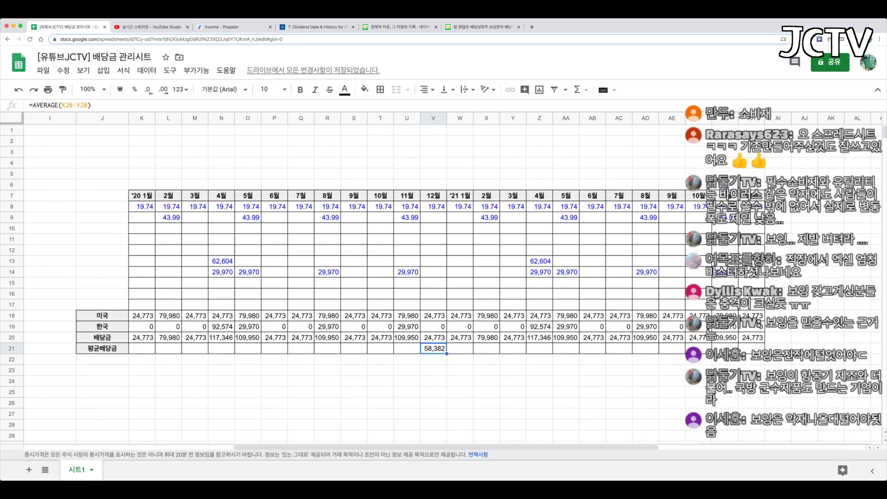
left_click_drag(447, 354, 751, 350)
Step: Examine the average formulas in V21:AH21 and the 2021 monthly dividend entries that feed them
key("F2")
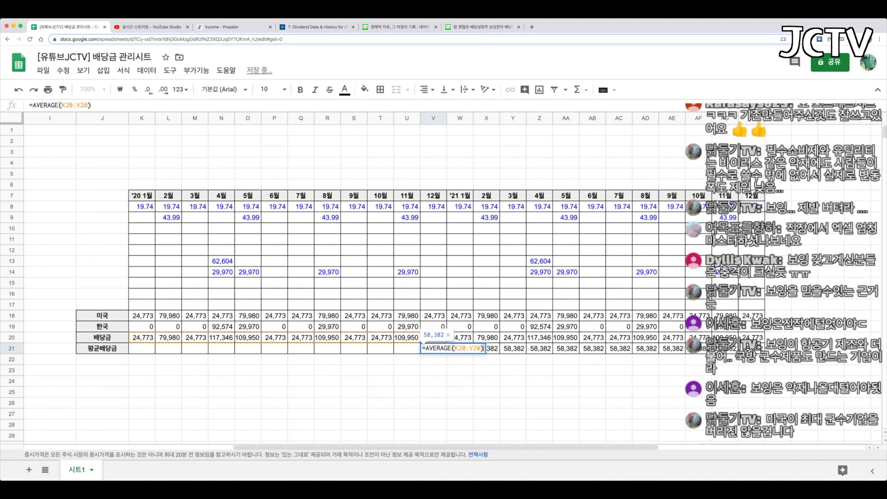
key("Escape")
key("Right")
key("Right")
key("Right")
key("Right")
key("Right")
key("Right")
key("Right")
key("Right")
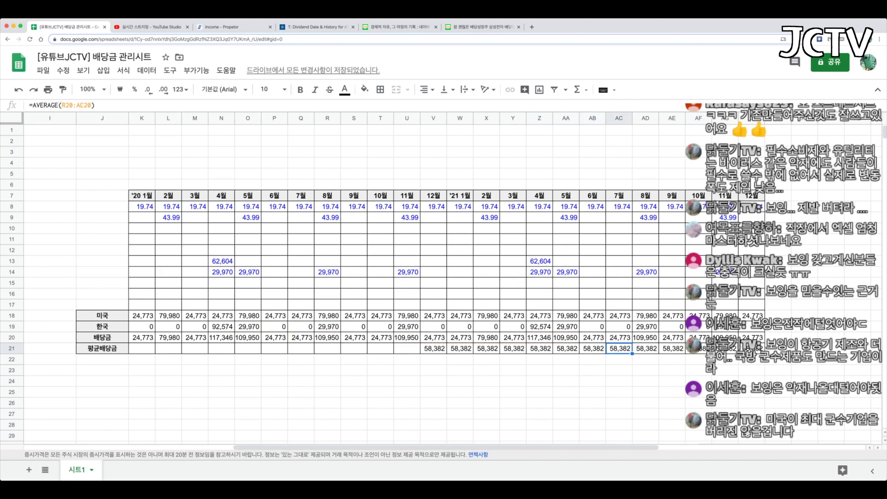
key("Right")
key("Right")
key("Right")
key("Right")
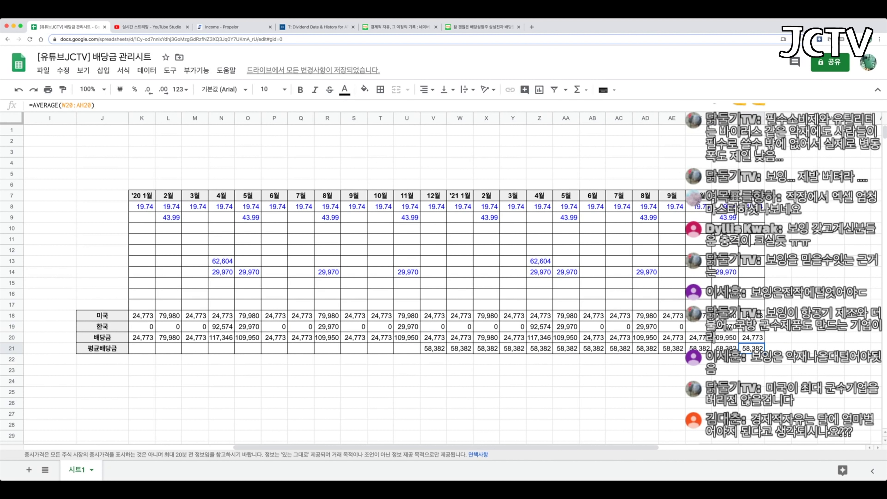
key("super+Left")
key("shift+Right")
key("shift+Right")
key("shift+Right")
key("shift+Right")
key("shift+Right")
key("shift+Right")
key("shift+Right")
key("shift+Right")
key("shift+Right")
key("shift+Right")
key("shift+Right")
key("shift+Right")
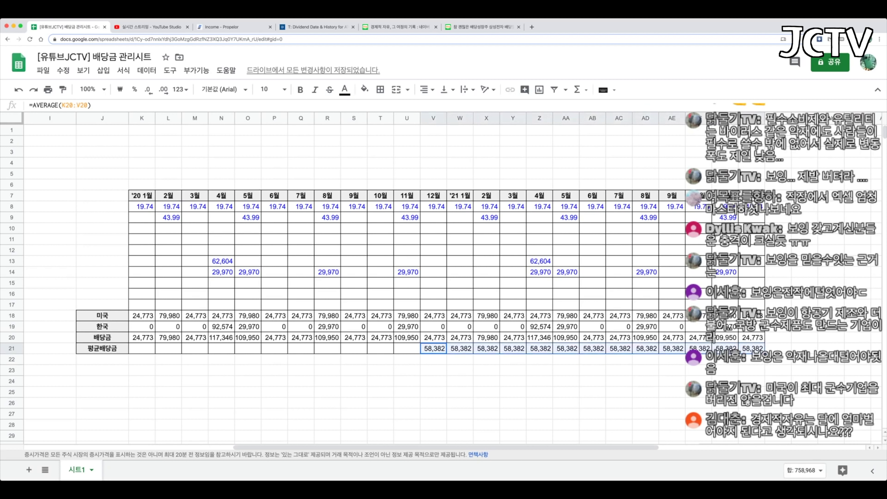
left_click(539, 271)
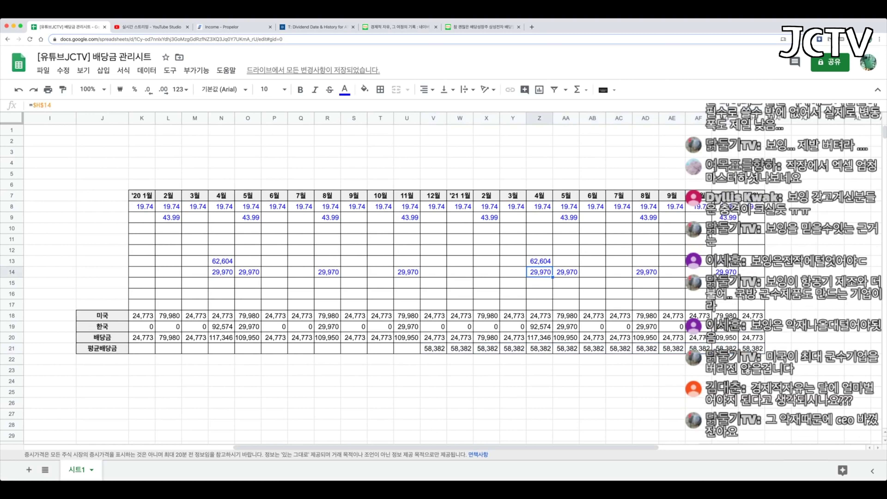
left_click_drag(460, 207, 566, 305)
left_click(566, 304)
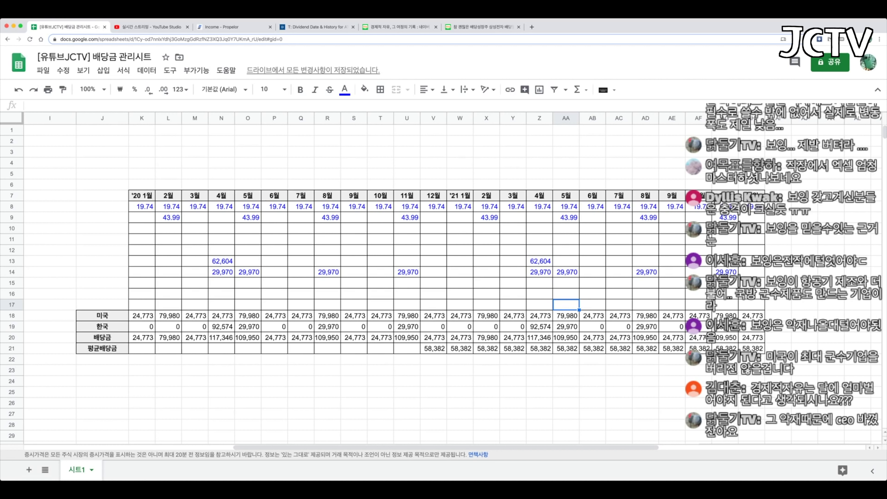
Step: Insert a chart from the month headers J7:AH7 and the 배당금 and 평균배당금 rows J20:AH21
left_click_drag(751, 196, 103, 196)
left_click_drag(102, 337, 752, 348)
scroll(384, 273, "right", 10)
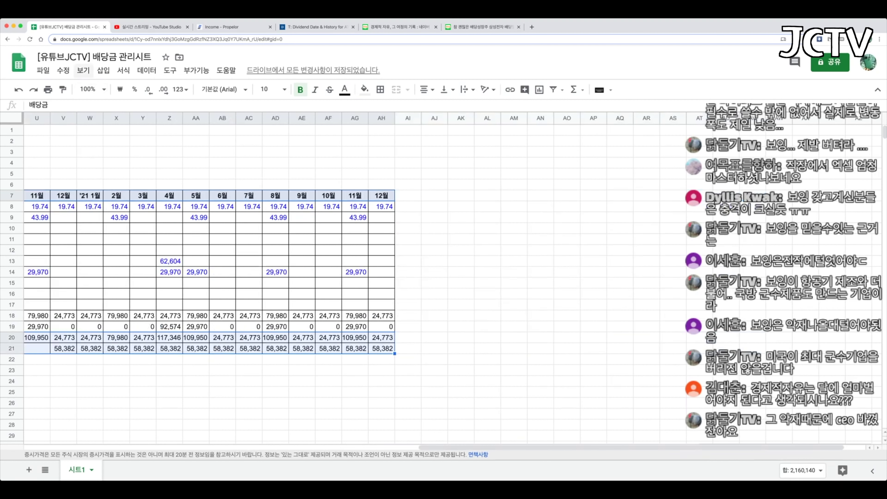
left_click(103, 70)
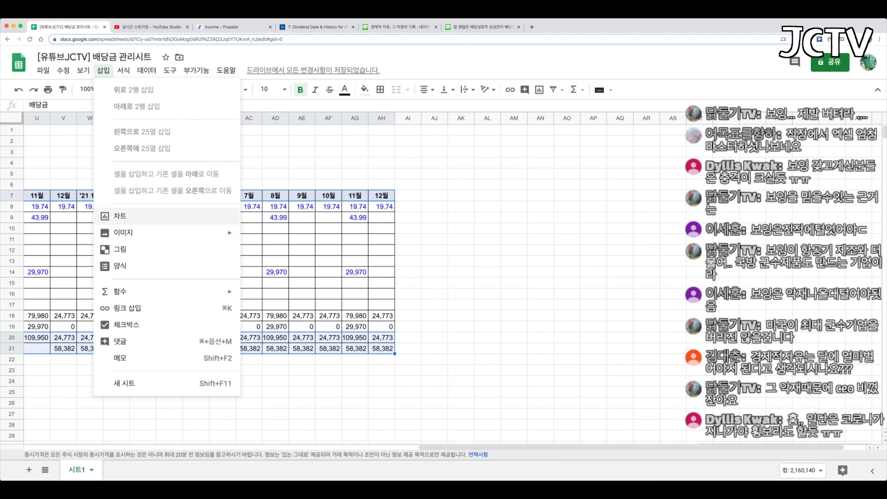
left_click(120, 216)
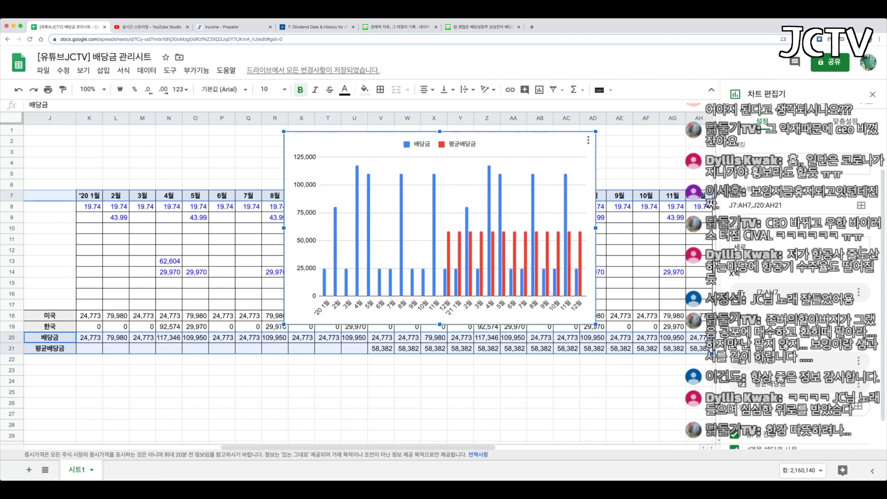
Step: Assign the 평균배당금 series to the right axis and change the chart to a combo chart with columns and a line
left_click(845, 121)
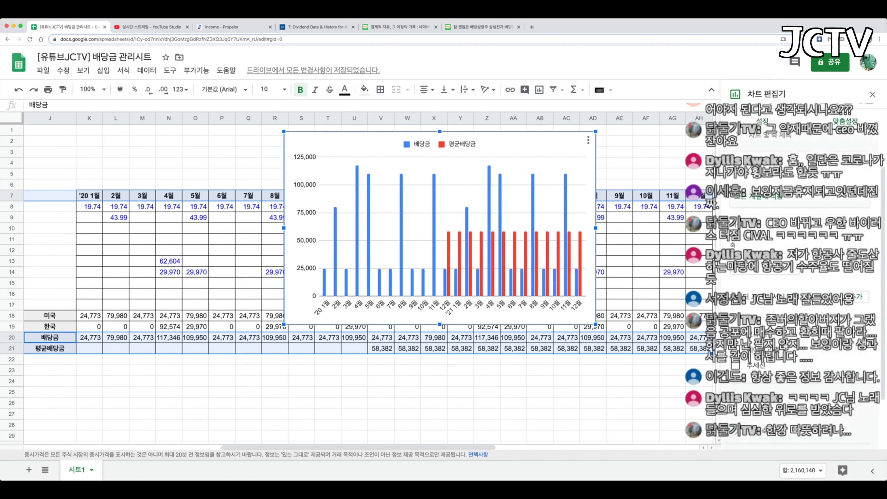
left_click(765, 197)
left_click(762, 226)
left_click(765, 308)
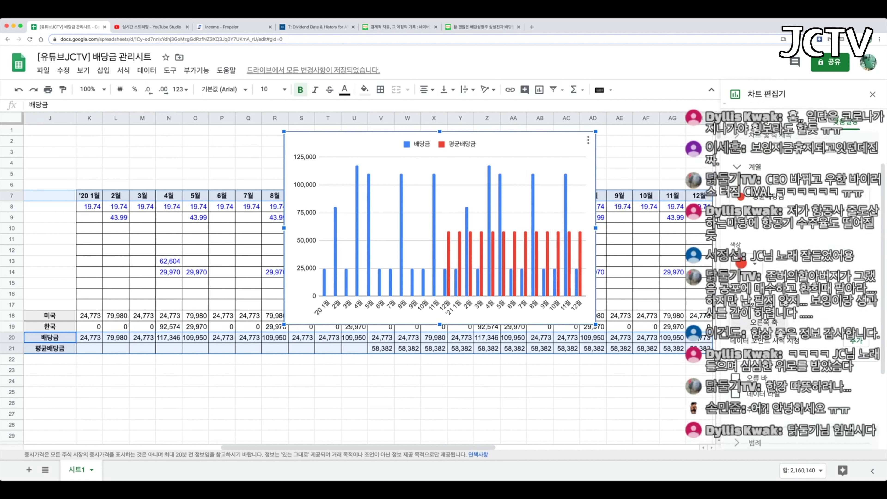
left_click(758, 324)
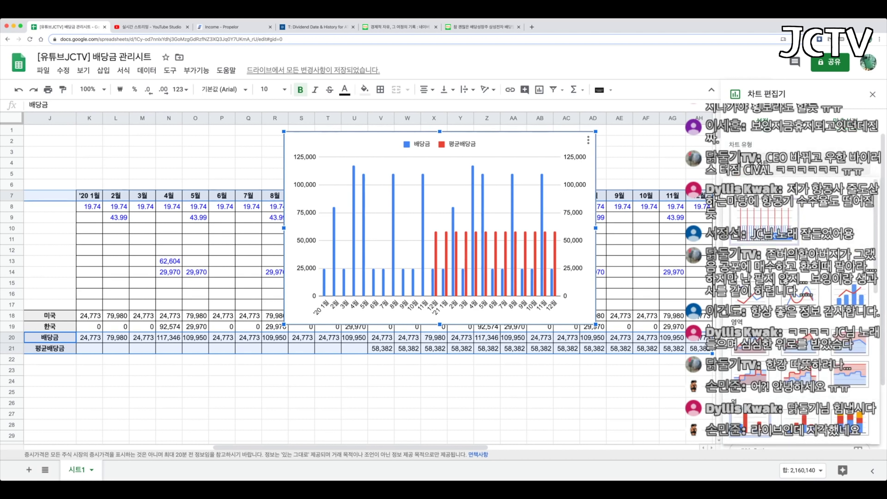
left_click(850, 296)
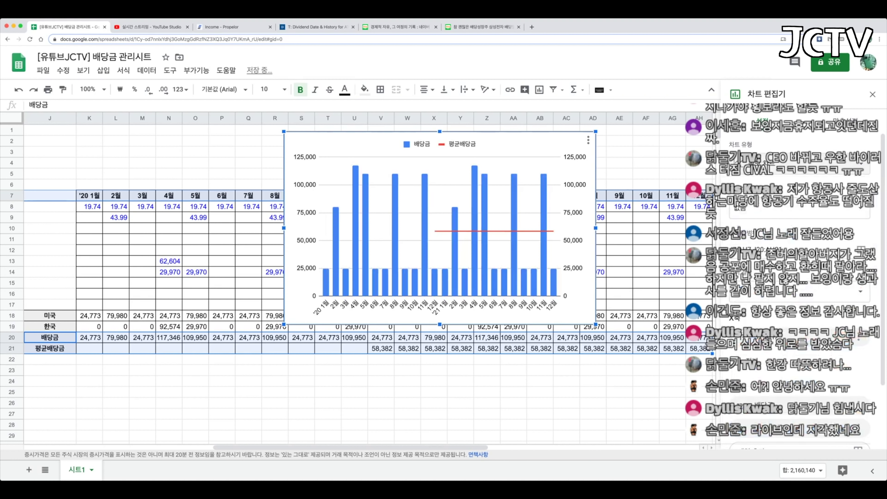
Step: Move the chart slightly down the sheet and place its legend at the bottom
left_click_drag(439, 228, 438, 264)
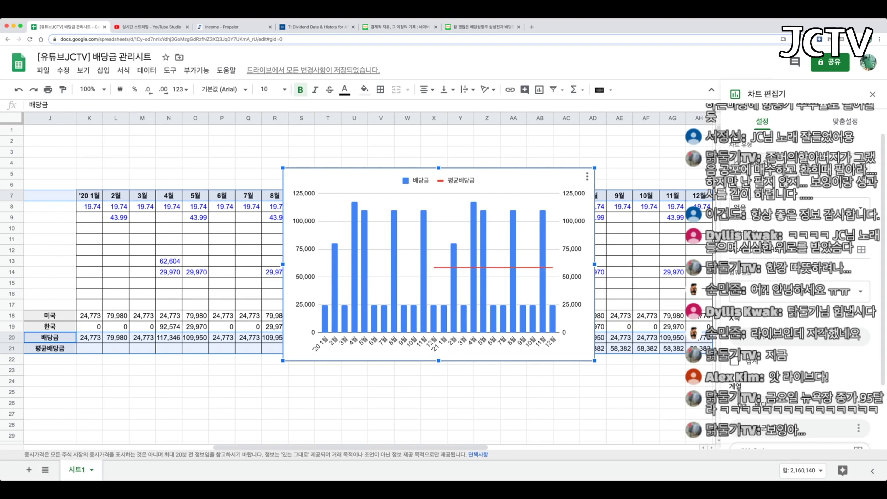
left_click(420, 180)
left_click(799, 205)
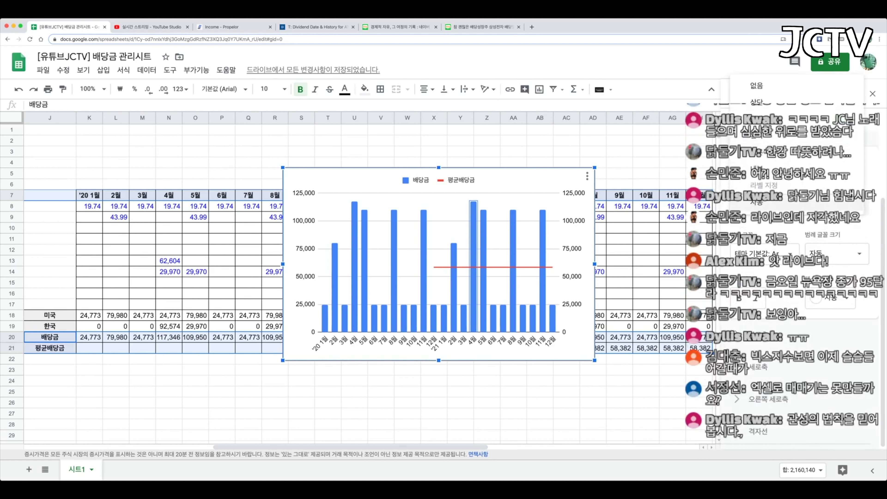
left_click(758, 118)
Step: Set the chart title to 배당내역
type("qoek")
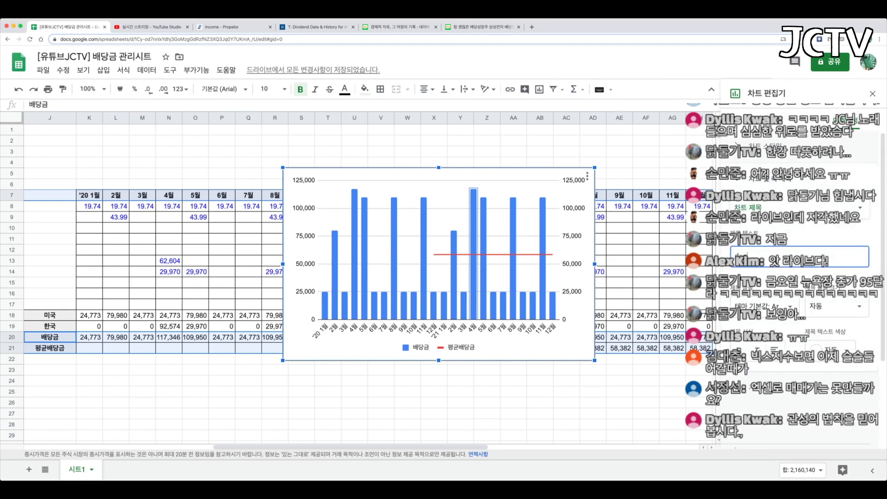
key("BackSpace")
key("BackSpace")
key("BackSpace")
key("BackSpace")
type("배")
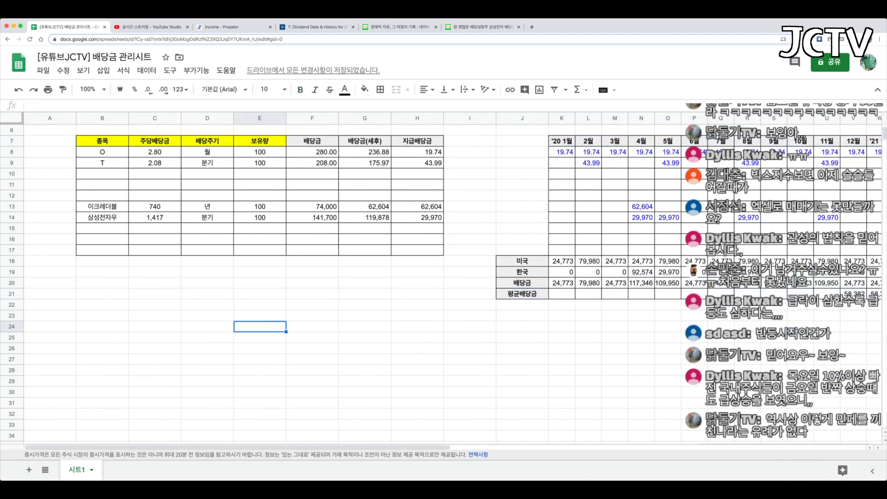
scroll(444, 279, "right", 10)
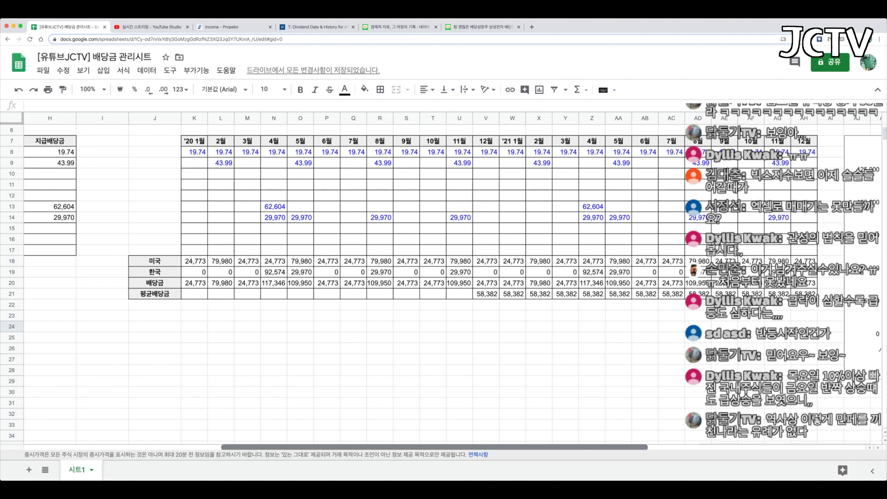
scroll(444, 280, "right", 10)
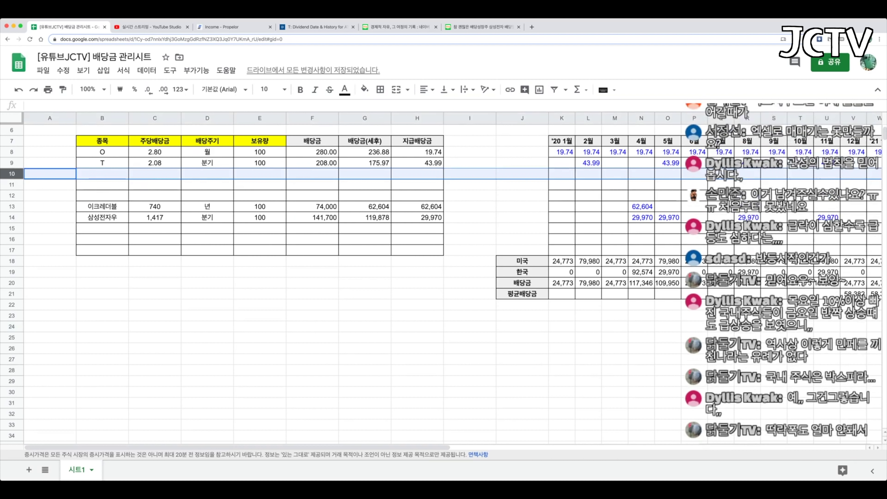
left_click_drag(102, 196, 102, 152)
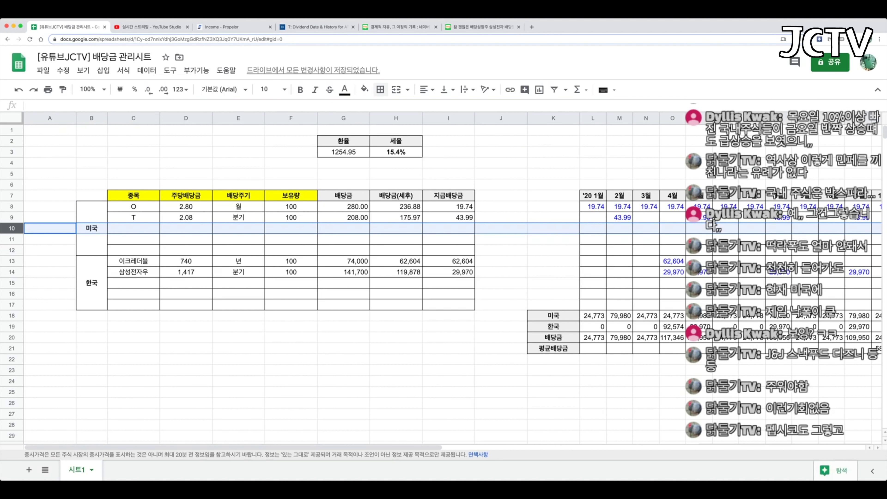
Step: Insert twelve blank rows above row 10 so the 미국 section extends through row 24
right_click(11, 229)
left_click(49, 243)
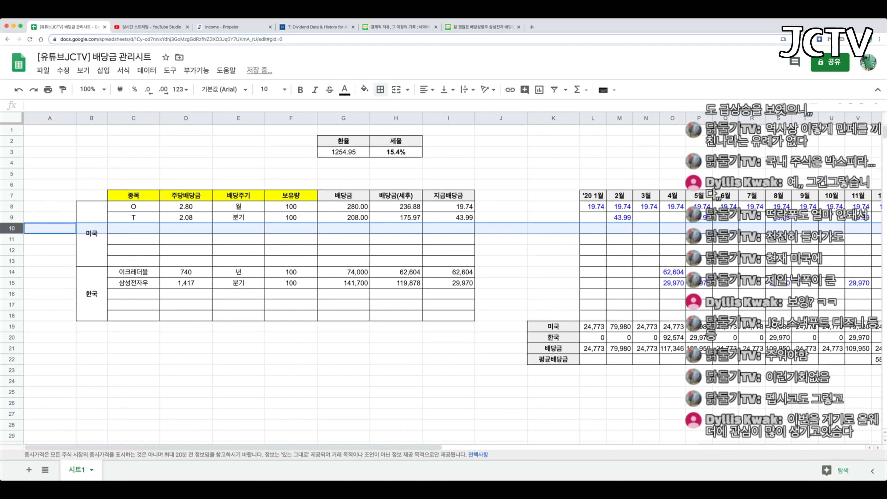
key("super+y")
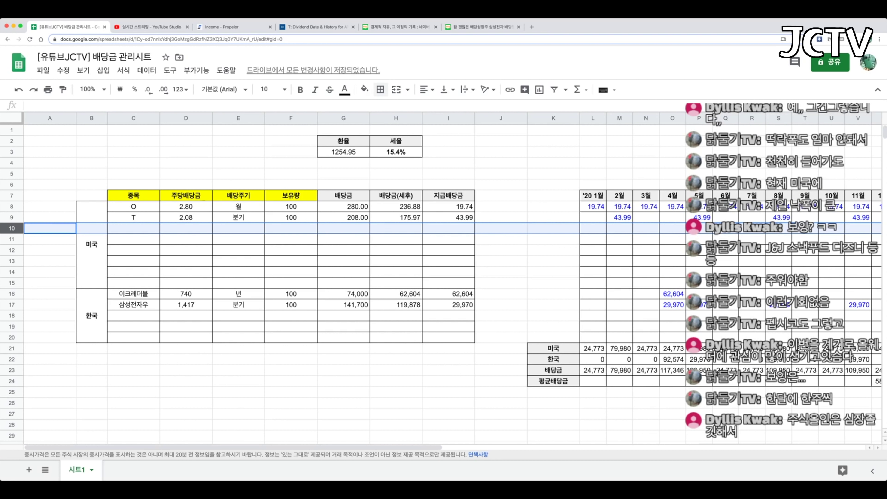
key("super+y")
key("super+y")
key("super+y")
key("super+y")
key("super+y")
key("super+y")
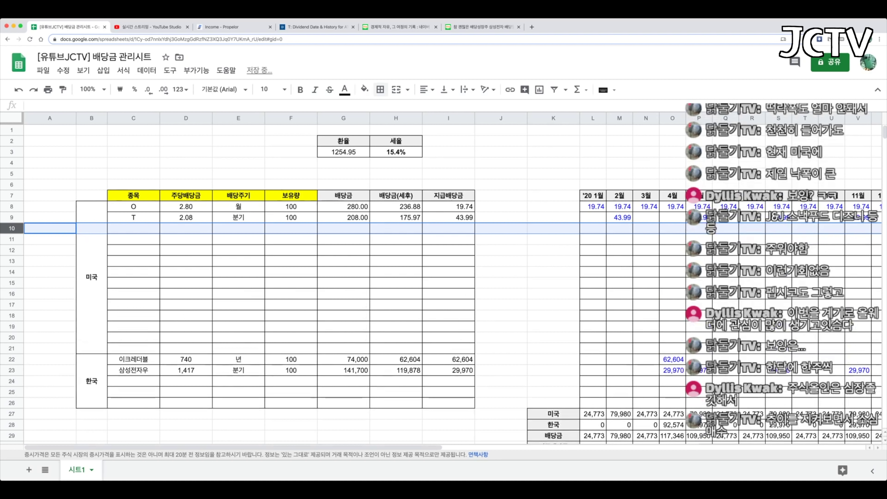
key("super+y")
key("super+y")
key("super+y")
Step: Insert four blank rows above row 27 so the 한국 section extends through row 33
scroll(452, 284, "down", 5)
scroll(453, 284, "up", 1)
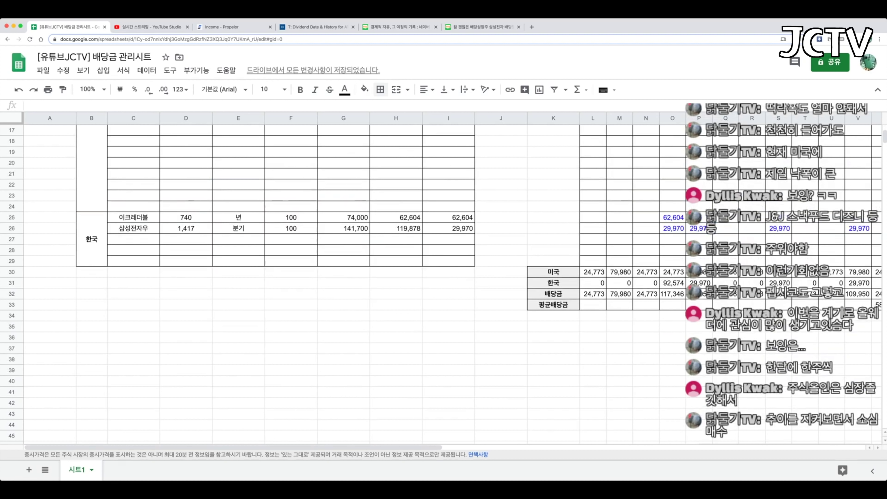
left_click(11, 239)
right_click(11, 239)
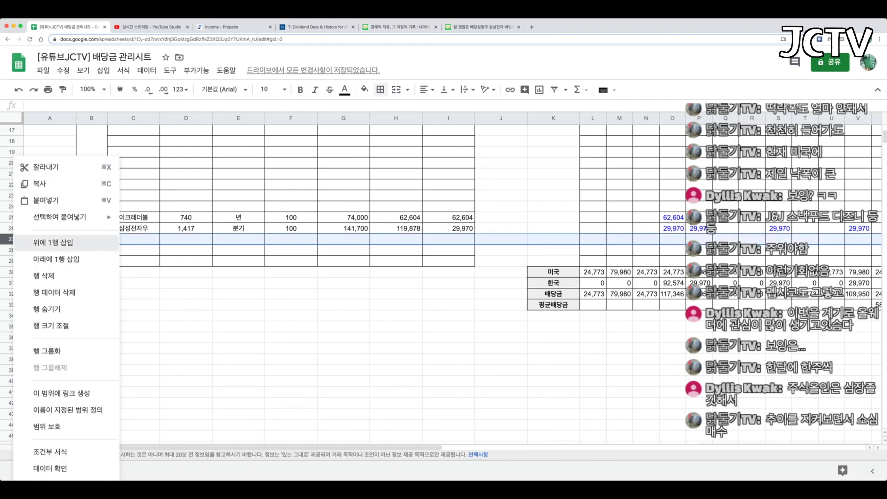
left_click(53, 243)
key("super+y")
key("super+y")
key("super+y")
left_click(134, 239)
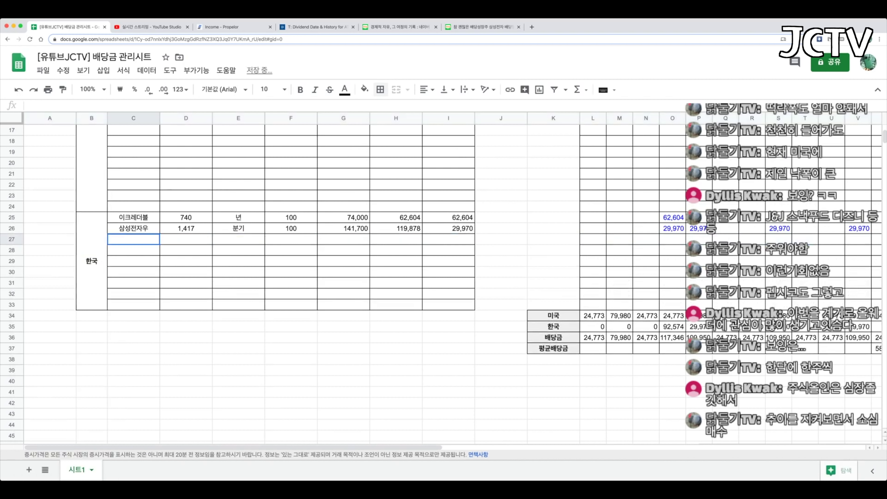
scroll(443, 279, "up", 5)
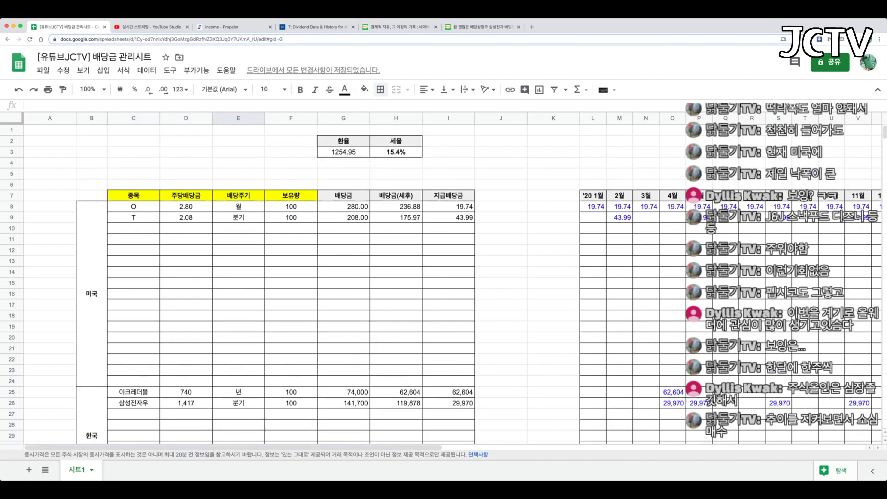
left_click_drag(134, 195, 133, 370)
left_click(396, 250)
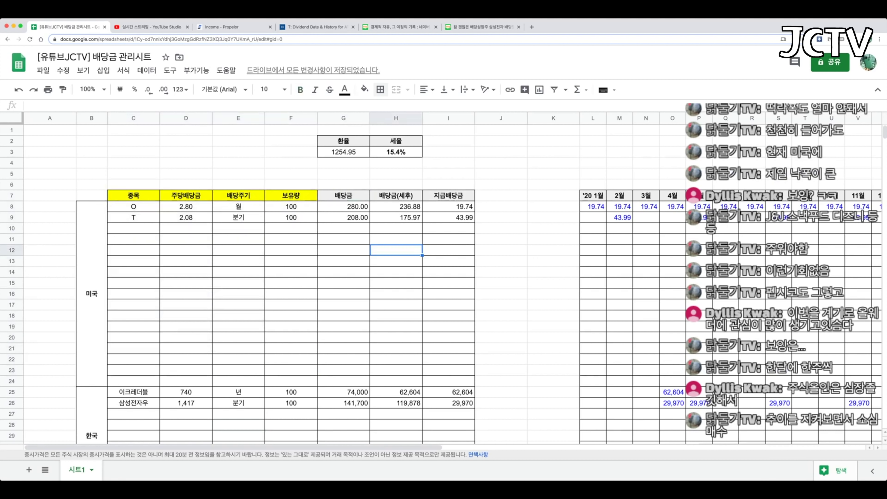
mouse_move(349, 447)
left_mouse_down()
mouse_move(769, 448)
mouse_move(350, 447)
left_mouse_up()
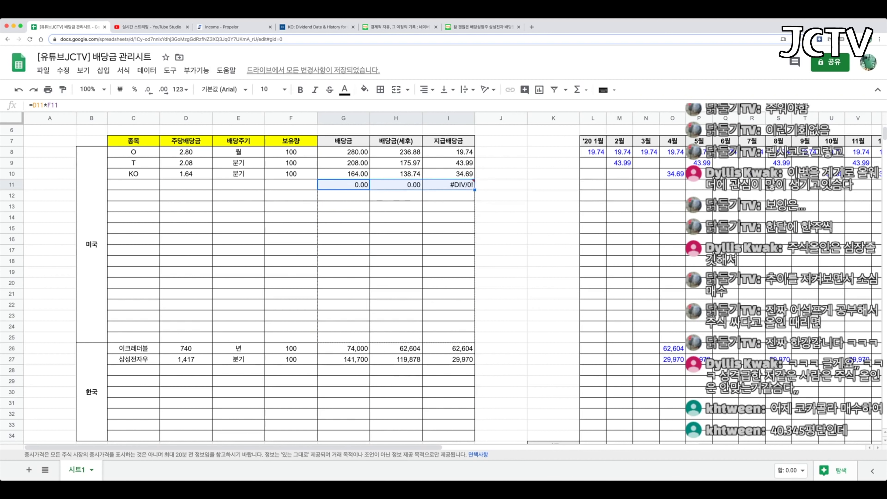
Step: Fill the dividend formulas from G11:I11 down through row 25 of the 미국 section
left_click_drag(475, 190, 474, 342)
left_click_drag(291, 185, 134, 338)
left_click(448, 240)
Step: Clear the formulas from the unused 미국 rows in G11:I25
left_click_drag(343, 185, 448, 337)
key("Delete")
left_click(553, 163)
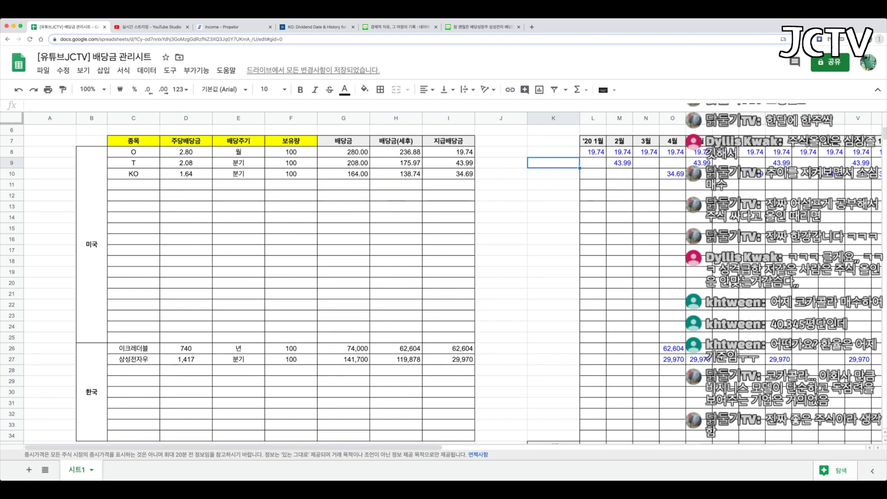
Step: Narrow the blank column J between the stock table and the monthly dividend table
key("super+minus")
key("super+minus")
key("super+minus")
key("super+minus")
key("super+minus")
key("super+minus")
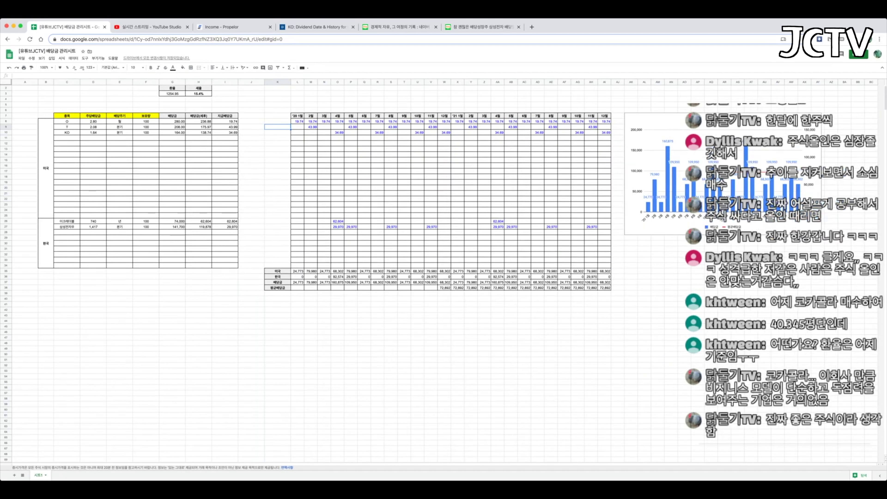
left_click(251, 82)
left_click_drag(264, 82, 253, 82)
left_click(265, 110)
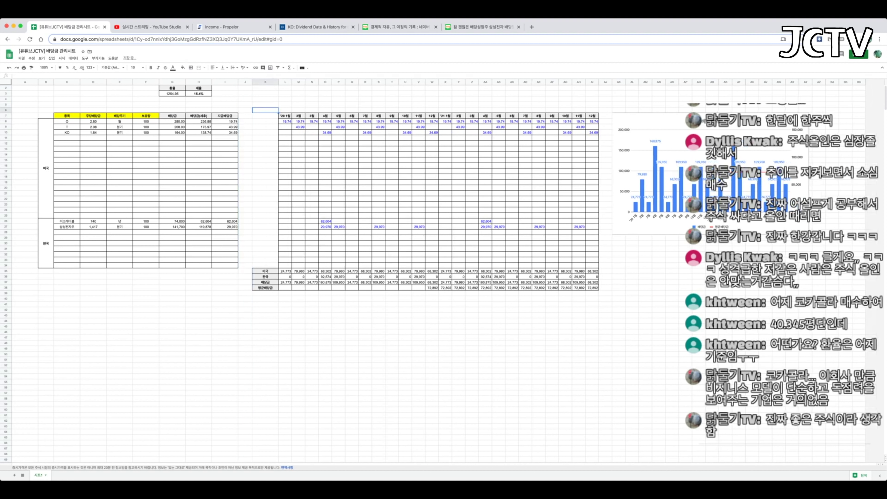
Step: Copy the 환율 and 세율 header cells G2:H2 into G5:H5 above the stock table
scroll(265, 224, "up", 1)
left_click(67, 343)
left_click(172, 115)
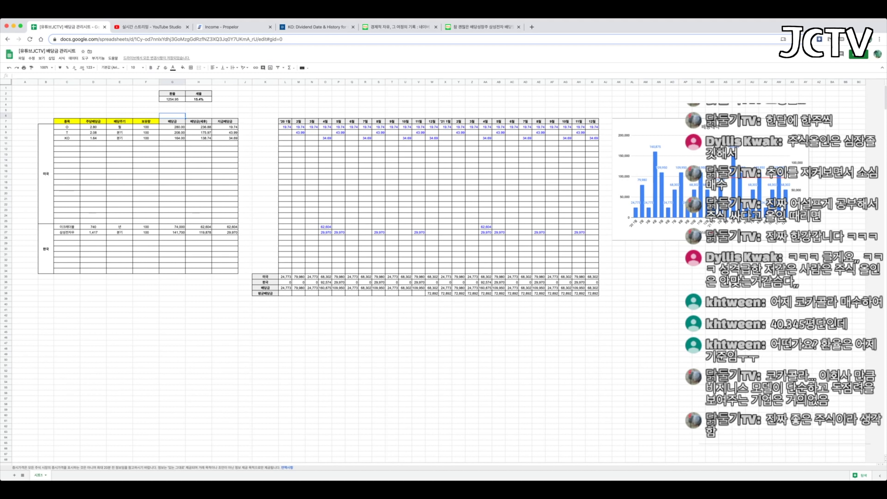
left_click(173, 110)
left_click_drag(173, 94, 199, 94)
key("super+c")
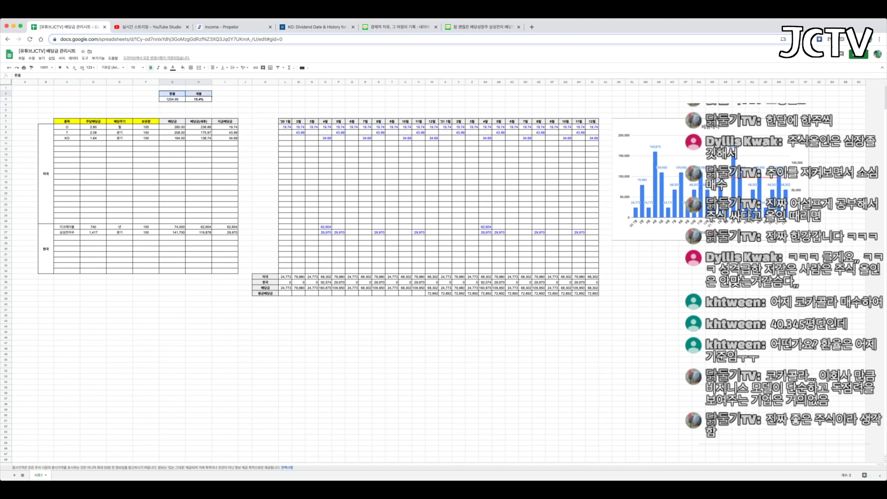
key("Down")
key("Down")
key("Down")
key("super+v")
Step: Label G5 as 총배당금 and H5 as 총배당금(세후)
key("Left")
key("Right")
type("ㅇ")
type("총배당금")
key("Tab")
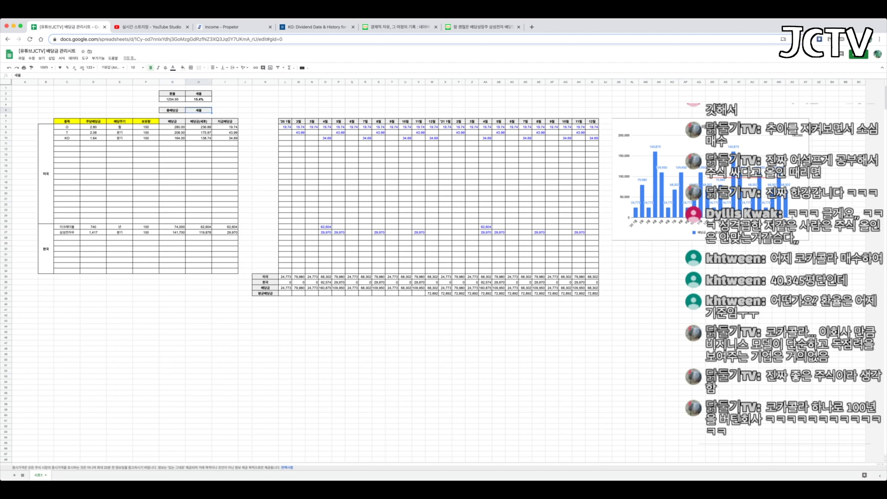
type("ㅊ배당금(세후)")
key("Return")
Step: Enter =SUM(G8:G25)*$G$3+SUM(G26:G34) in G6 to total the US and Korean dividends in won
type("=SUM(")
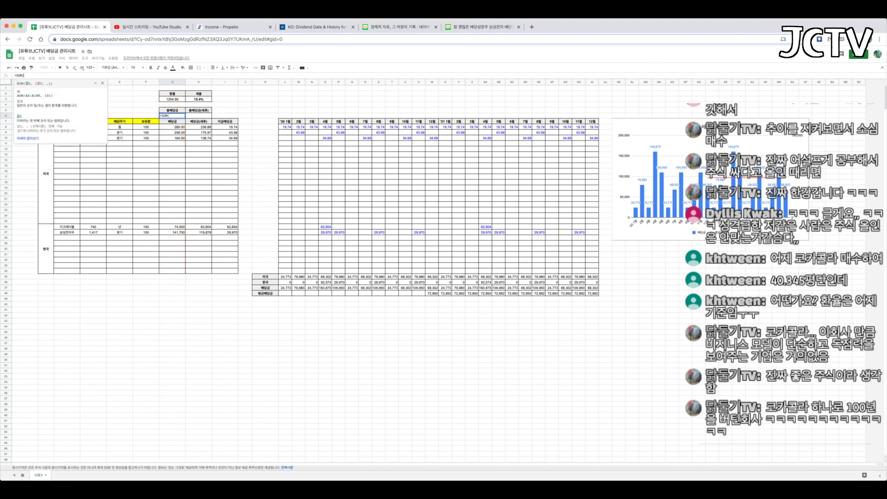
left_click_drag(172, 221, 172, 127)
type(")*")
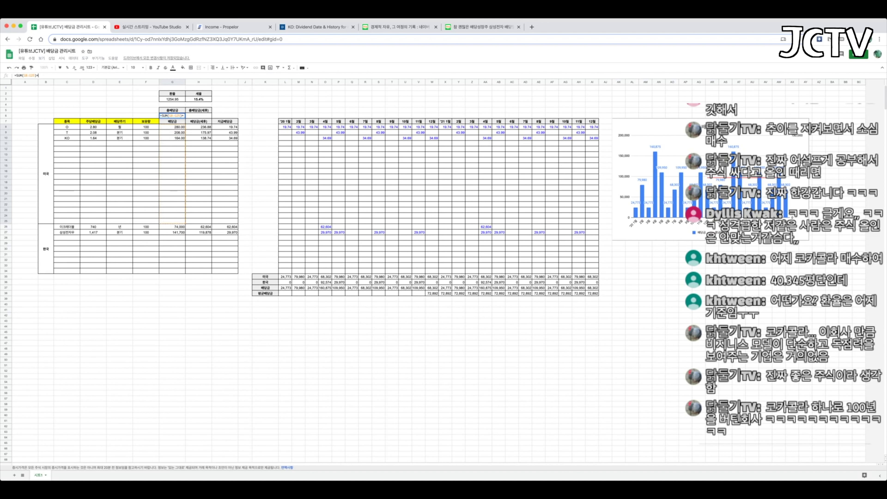
type("G3")
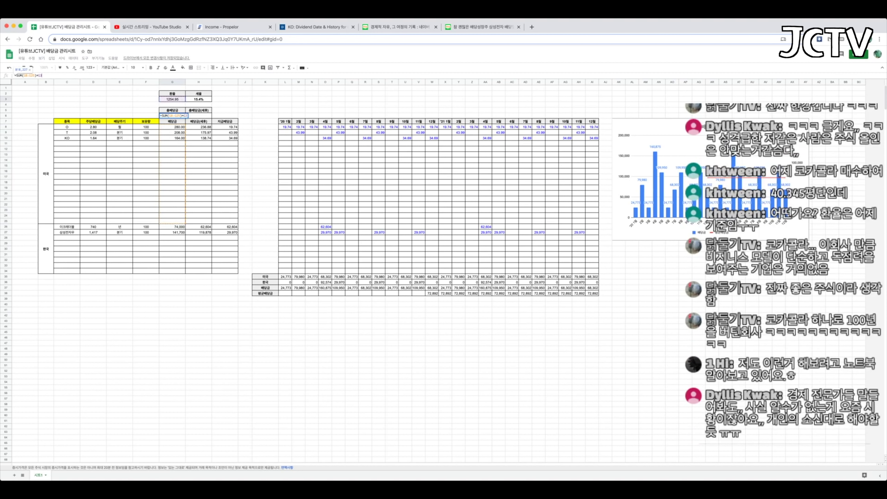
type("+sum(")
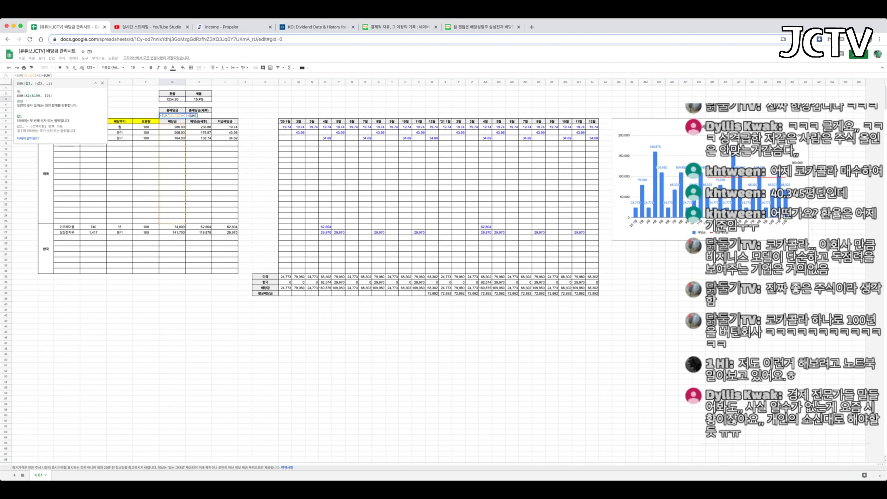
left_click_drag(172, 271, 172, 227)
key("Tab")
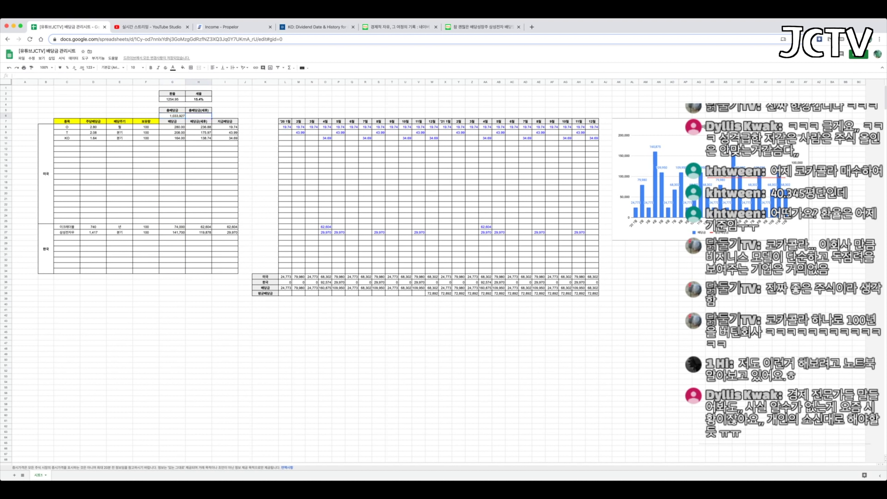
Step: Copy the total formula from G6 into H6 under 총배당금(세후)
type("=")
key("Escape")
key("Left")
key("super+c")
key("Right")
key("super+v")
key("Left")
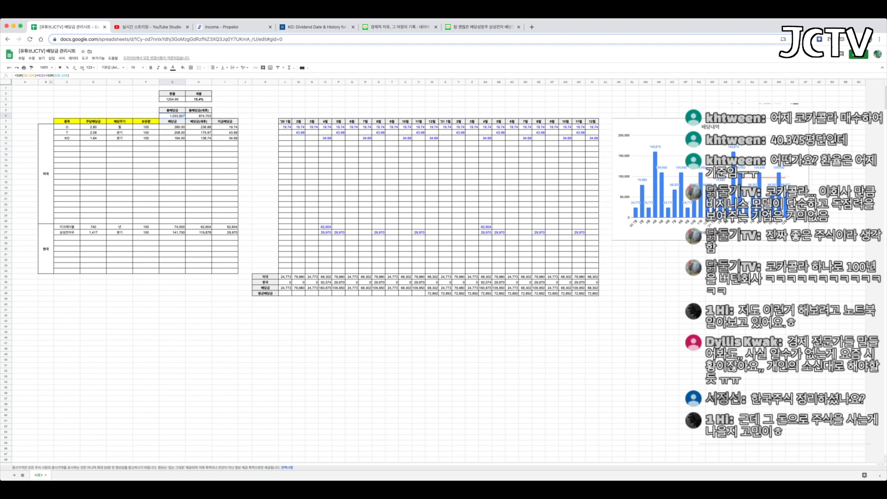
key("Right")
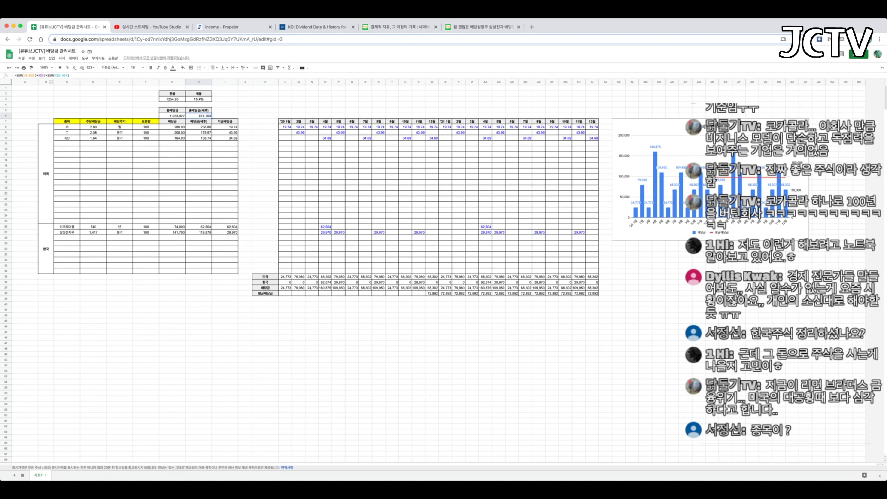
key("Left")
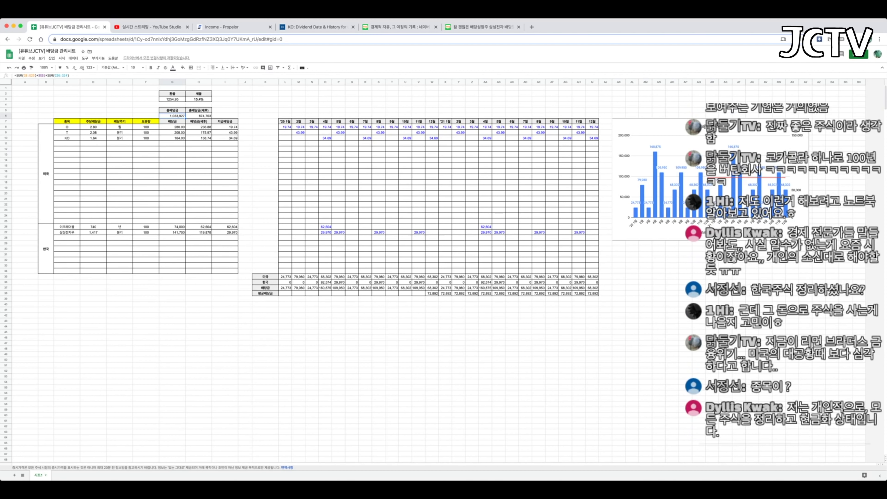
left_click_drag(285, 121, 594, 293)
left_click(593, 293)
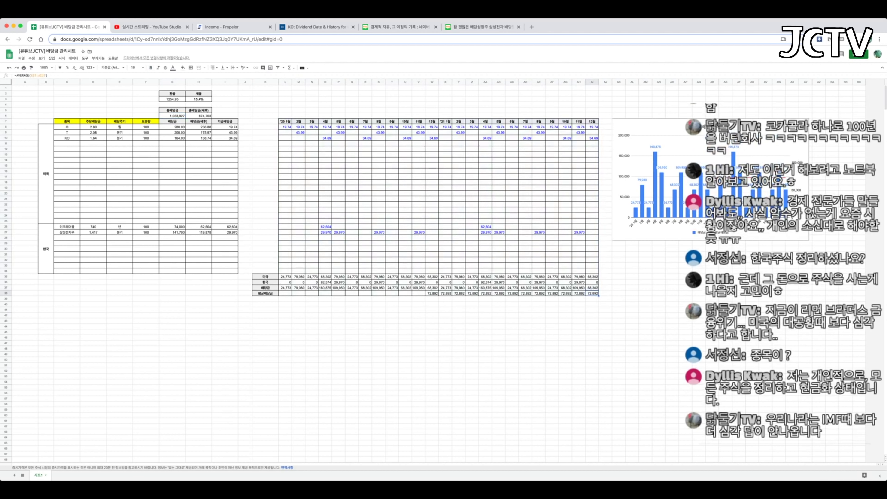
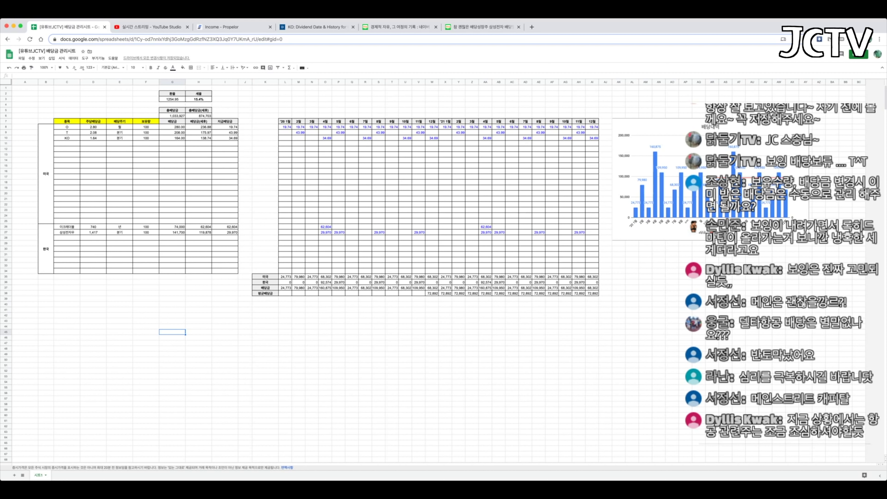
Step: Replace O's January 2020 dividend formula in L8 with the fixed value 19.74 and reset its text colour to black
left_click_drag(285, 127, 312, 271)
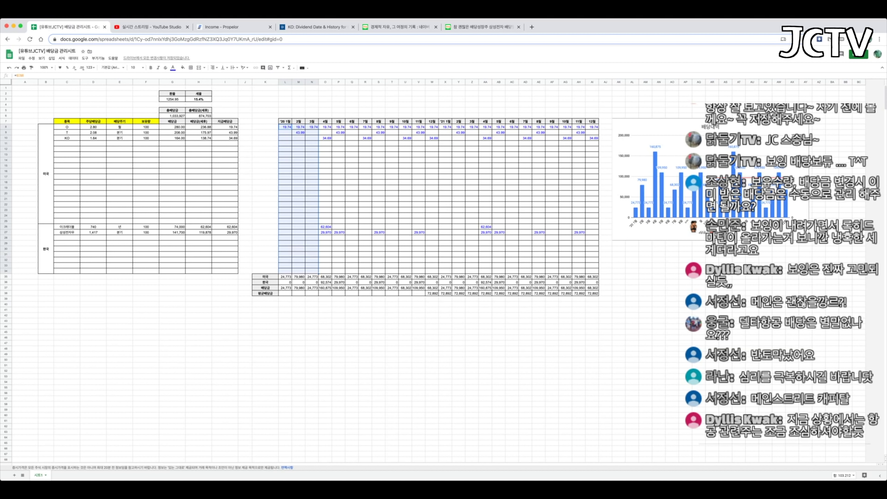
left_click(286, 127)
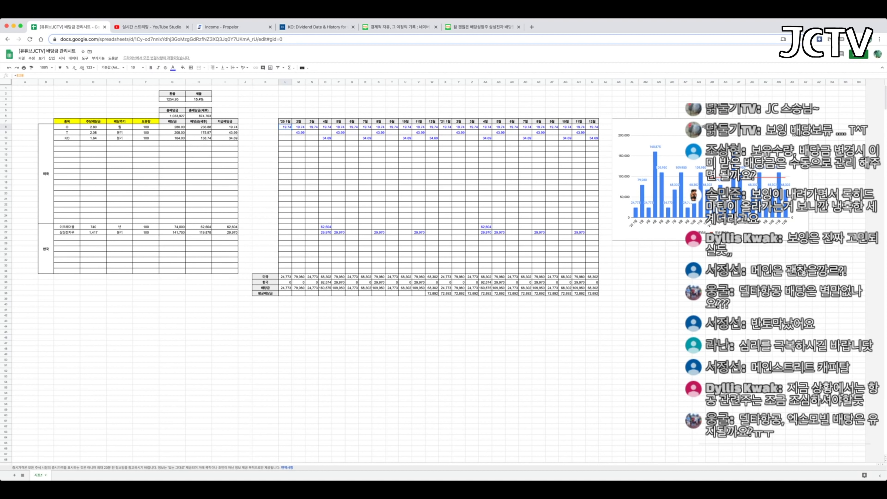
type("19.74")
key("Return")
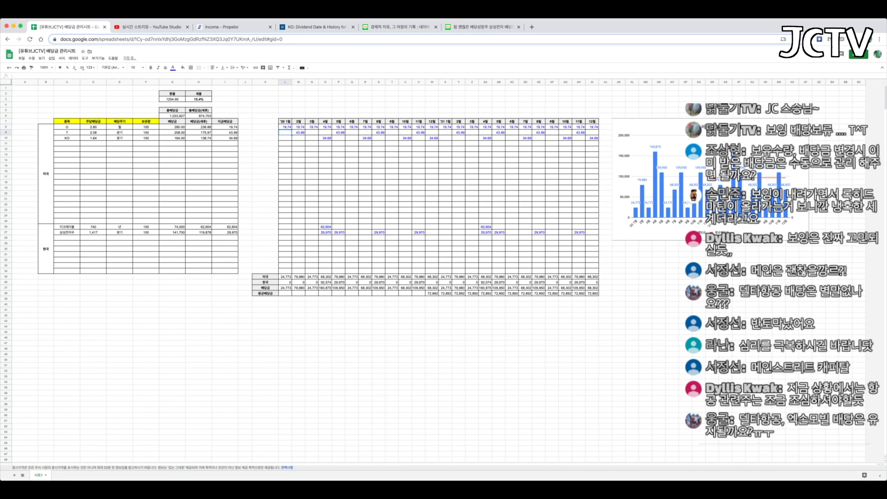
key("Up")
left_click(173, 67)
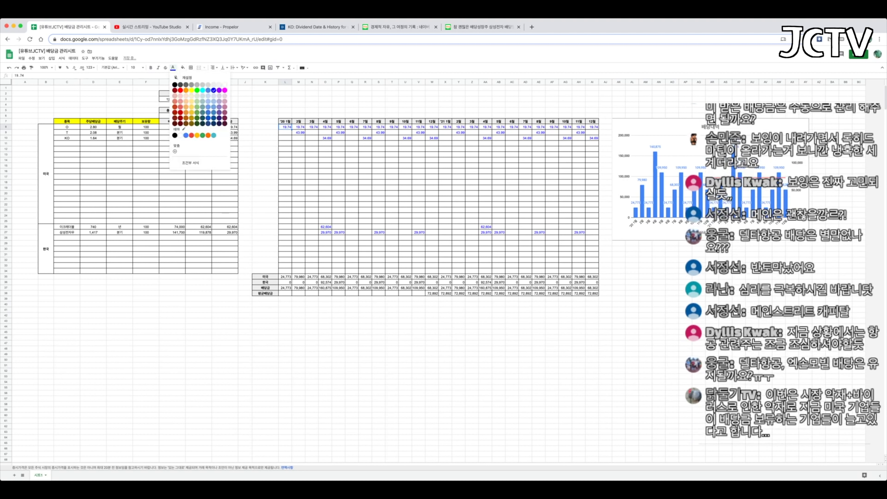
left_click(184, 79)
left_click(299, 127)
left_click(285, 127)
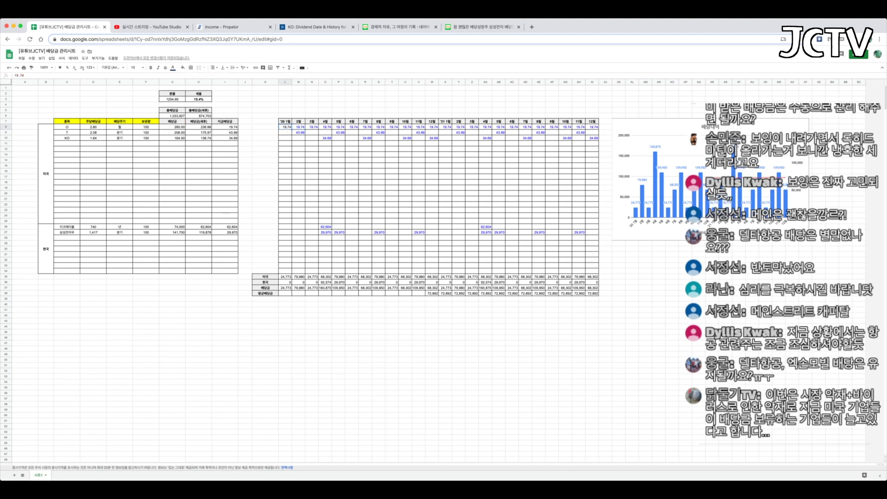
Step: Carry the fixed black 19.74 value over to O's February and March 2020 dividends in M8 and N8
left_click(298, 127)
type("19.74")
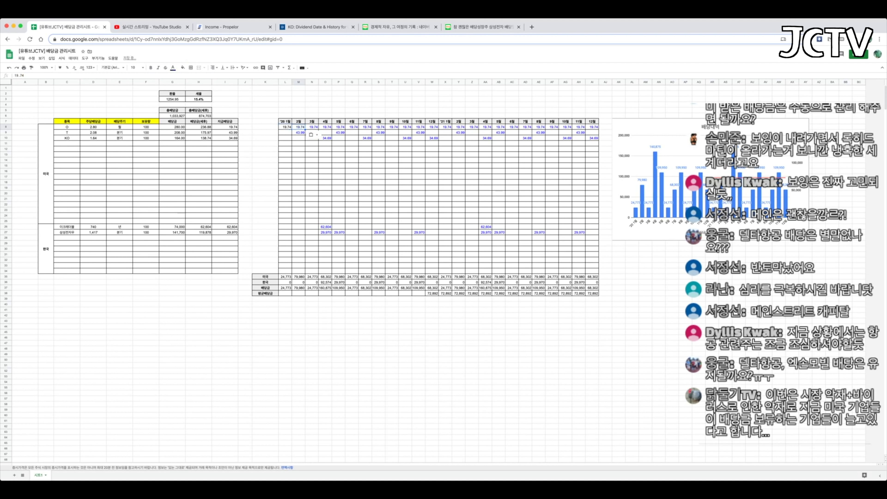
left_click(312, 127)
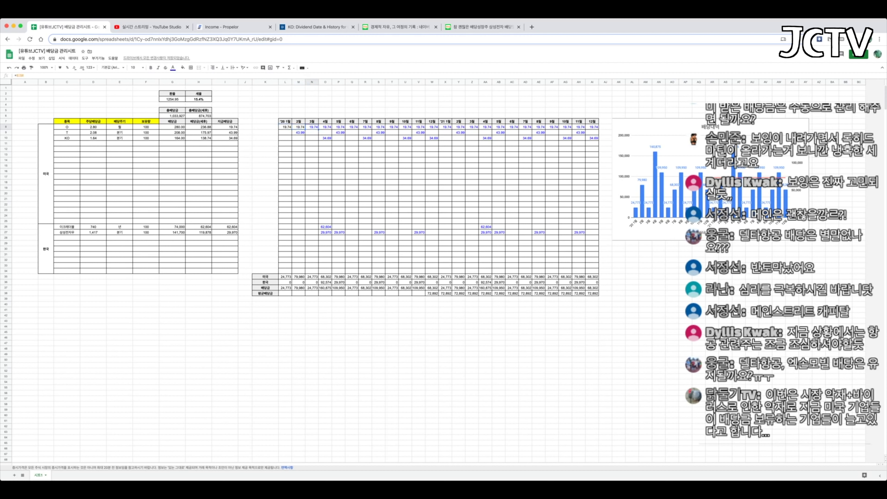
left_click(299, 127)
key("Right")
type("19.74")
key("Left")
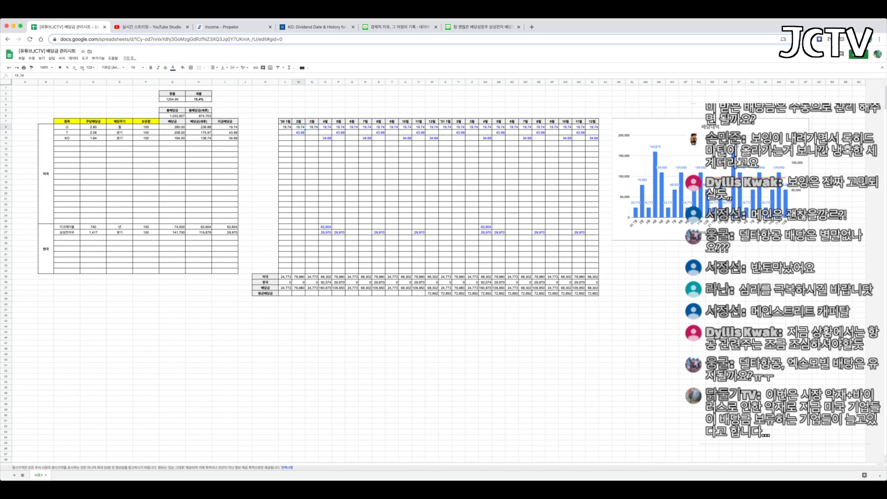
Step: Replace T's February 2020 dividend in M9 with the fixed value 43.99 and colour its text black
key("Down")
type("43.99")
key("Return")
key("Up")
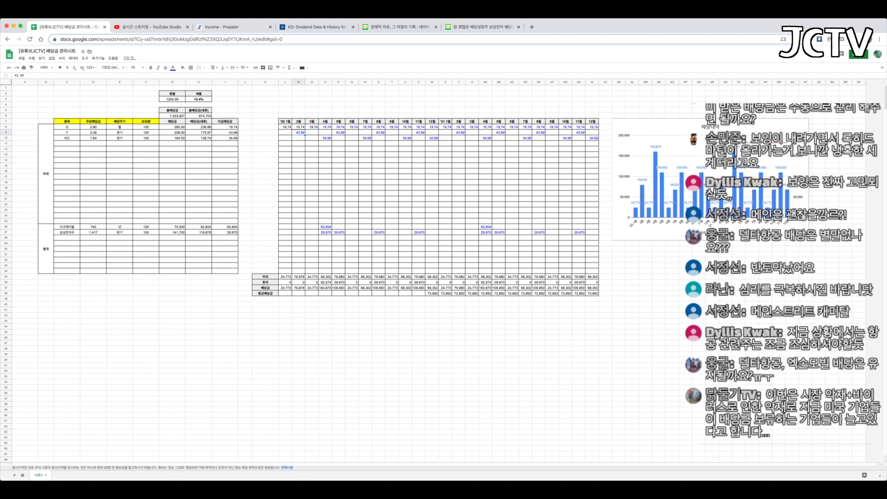
left_click(173, 67)
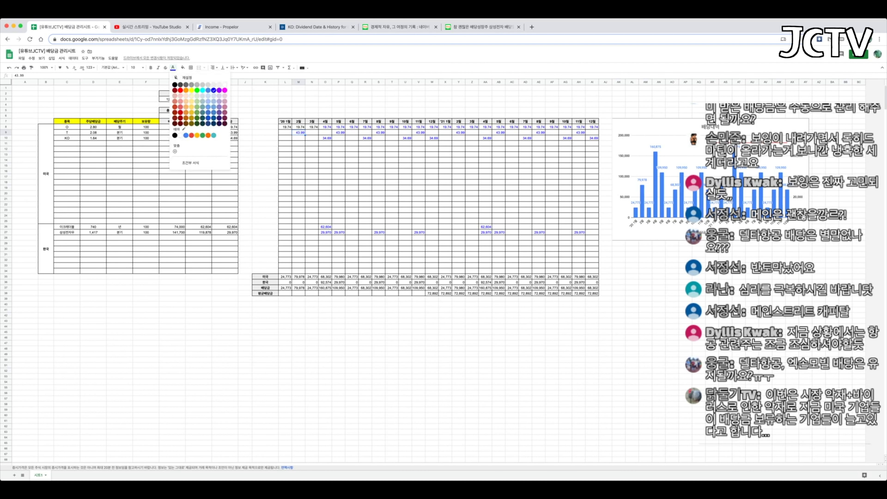
left_click(175, 85)
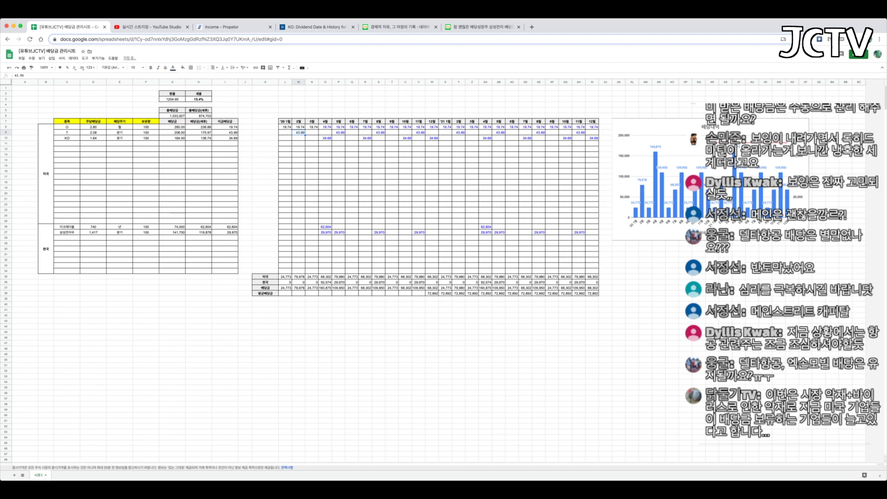
Step: Set O's 보유량 to 200 and compare the fixed January–March 2020 block with the formula-driven months from April
left_click_drag(285, 127, 312, 271)
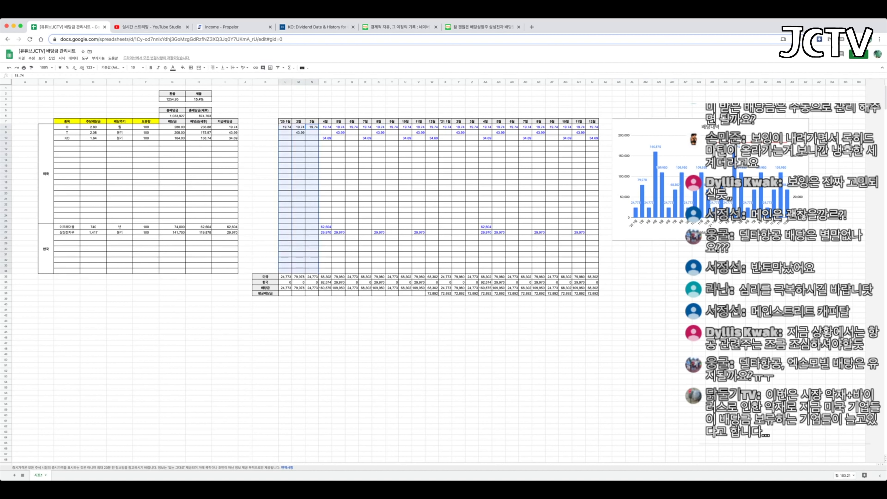
left_click_drag(325, 127, 592, 271)
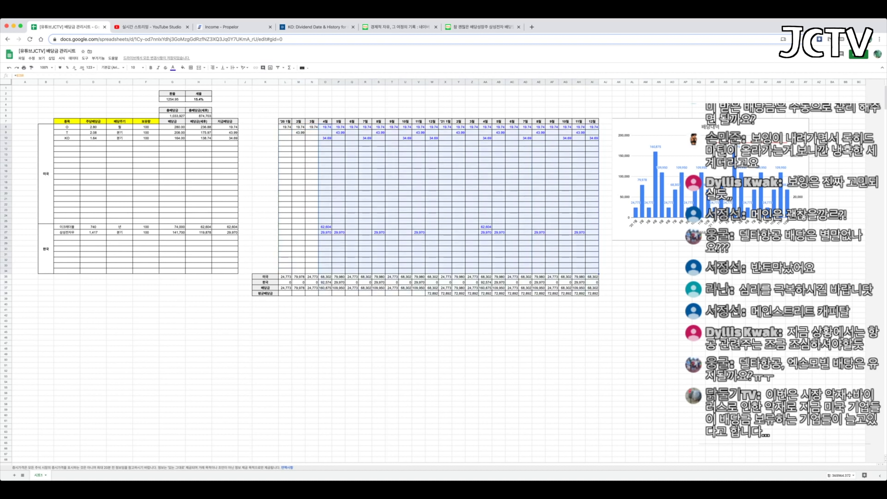
left_click(299, 126)
left_click(146, 127)
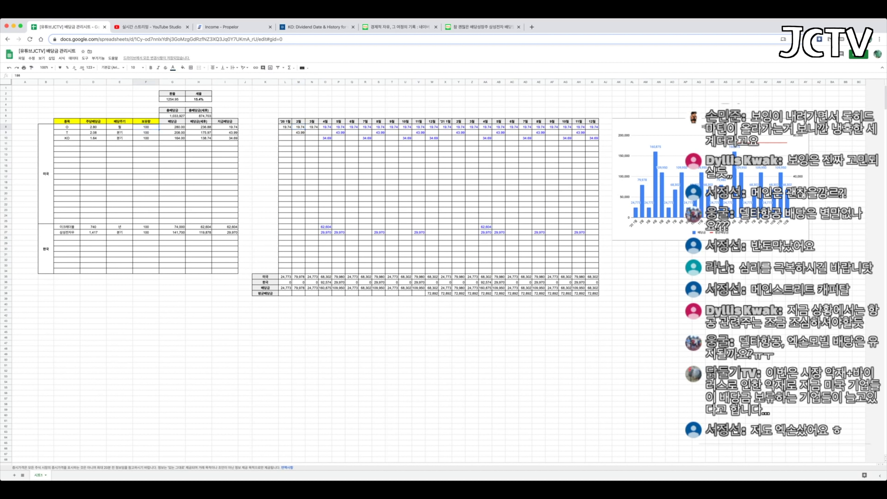
type("2")
key("Return")
left_click_drag(285, 127, 312, 271)
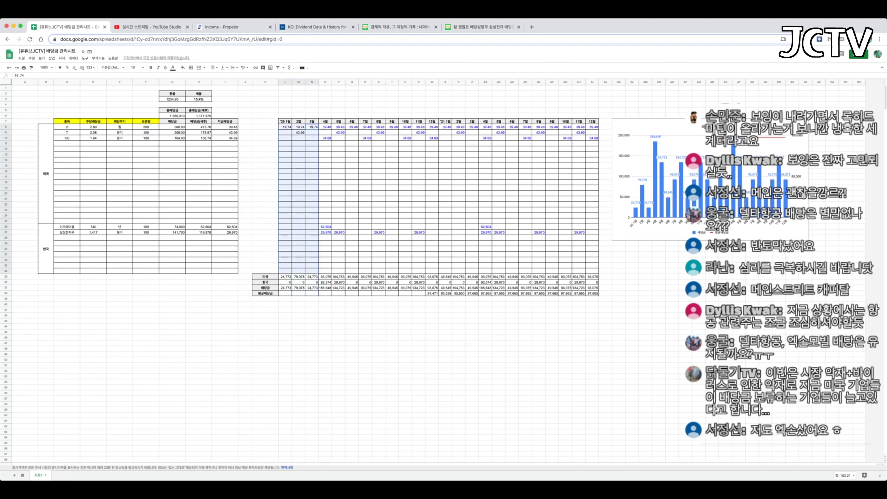
left_click_drag(325, 127, 592, 271)
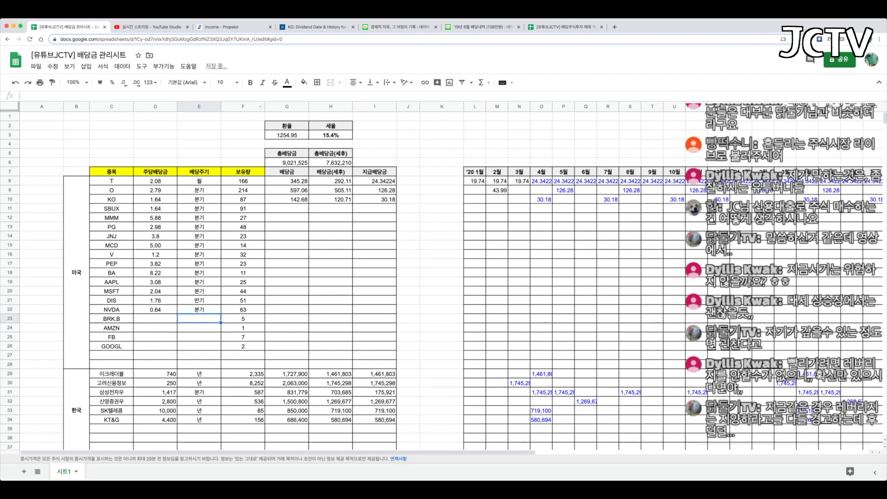
Step: Fill the 배당금, 배당금(세후) and 지급배당금 formulas from KO's row 10 down through NVDA's row 22
left_click_drag(287, 199, 391, 311)
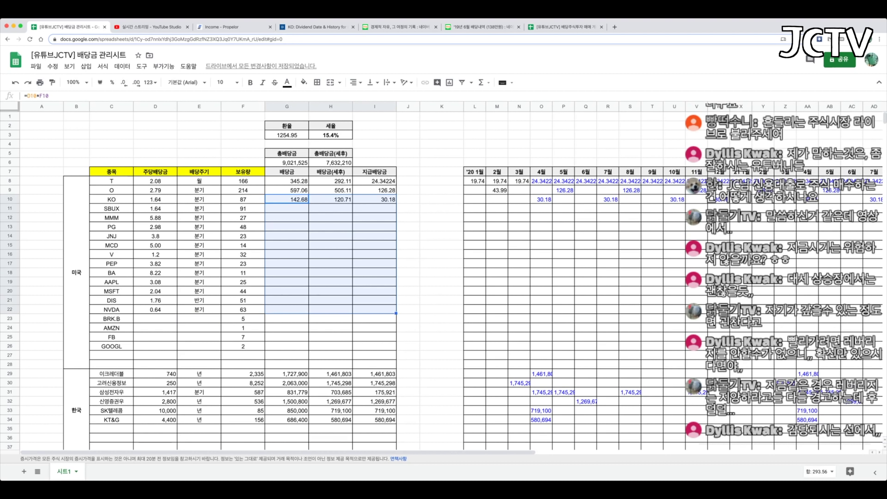
key("super+d")
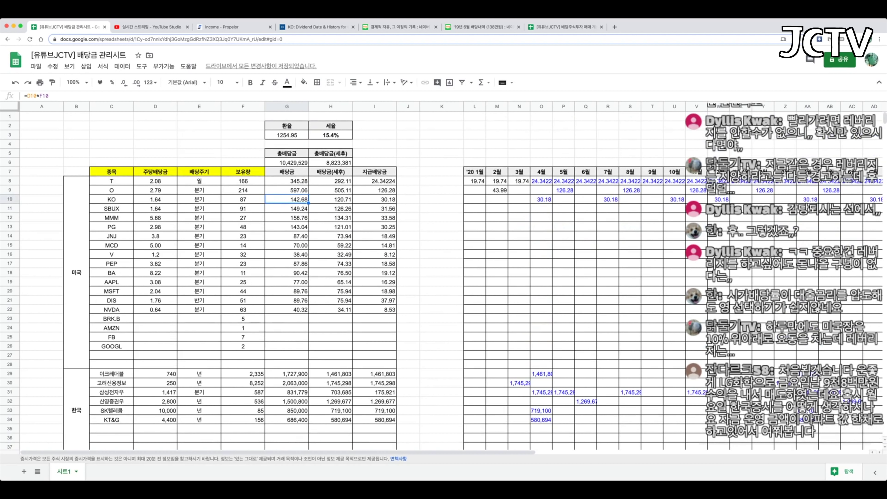
left_click_drag(112, 209, 199, 346)
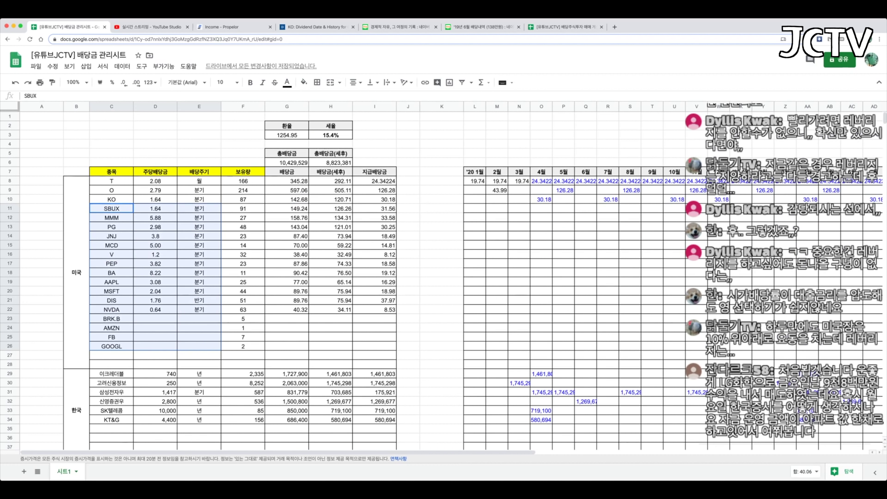
left_click(199, 309)
left_click_drag(111, 208, 200, 346)
left_click(497, 209)
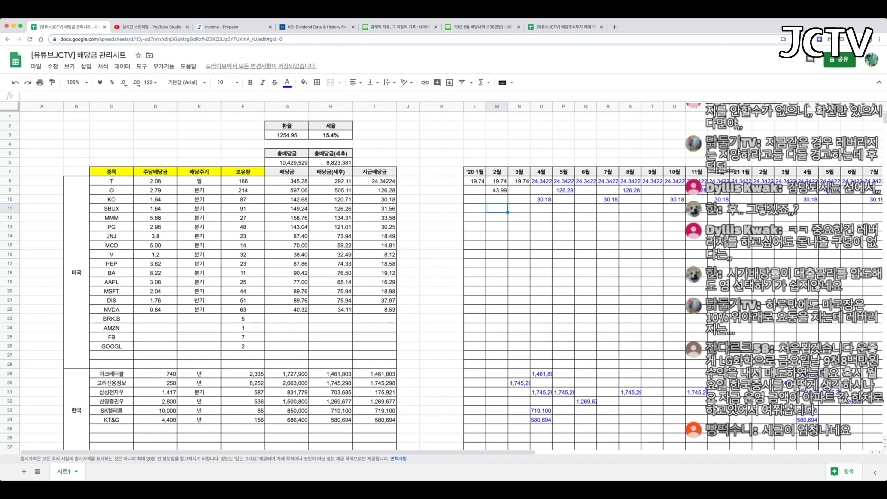
left_click(111, 255)
left_click(112, 346)
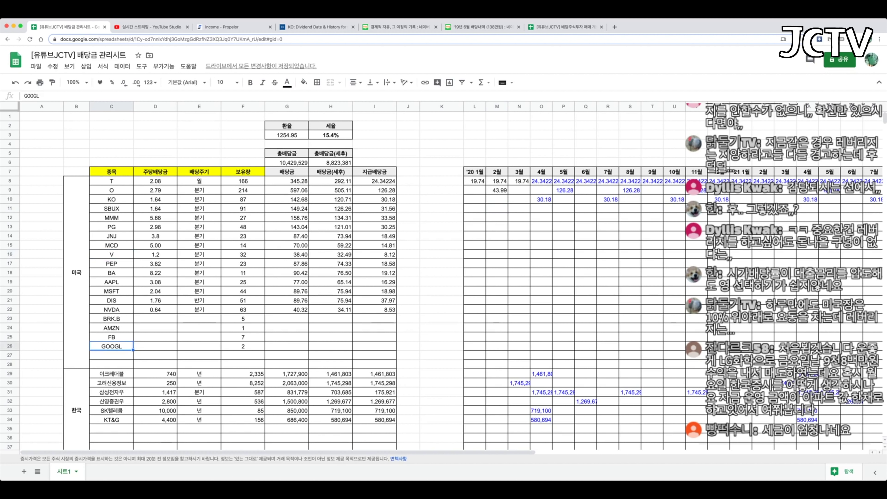
Step: Below the Korean stock table, enter 배당확인 in C42, 종목 in C43 and SBUX in C44
key("ctrl+Down")
key("ctrl+Down")
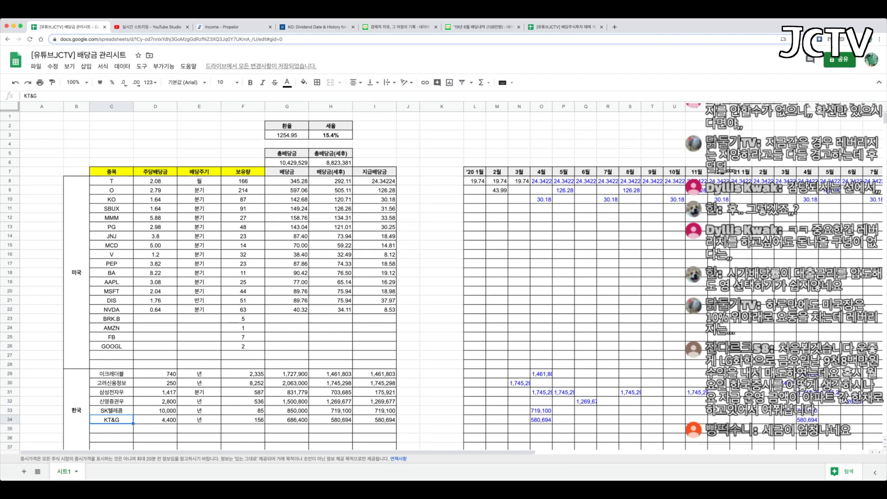
key("Down")
key("Down")
key("Down")
key("Down")
key("Down")
key("Down")
key("Down")
key("Down")
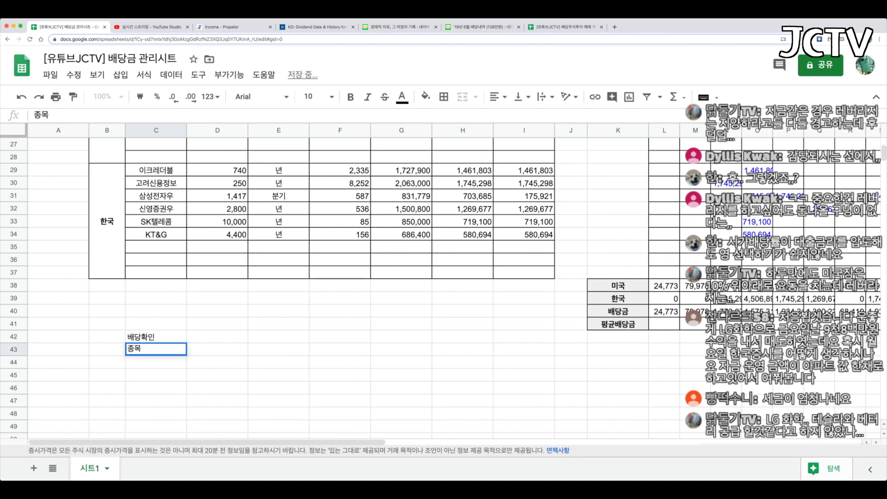
key("Return")
type("ㅇ")
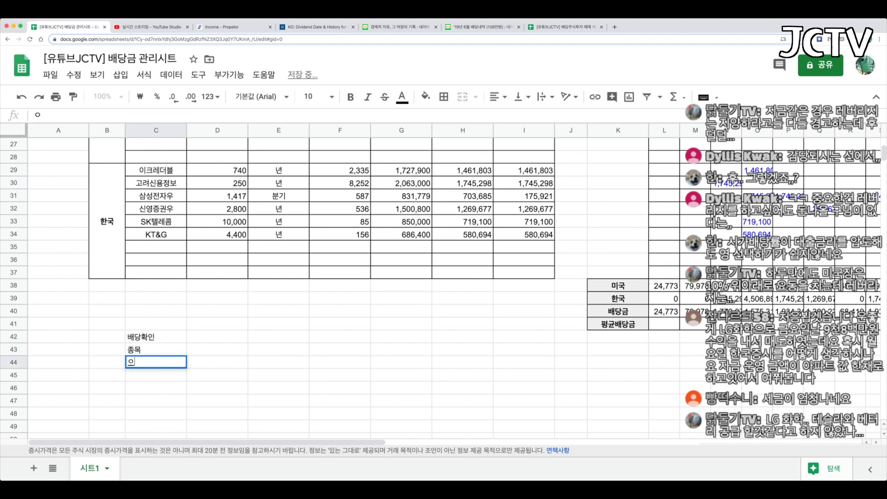
key("BackSpace")
type("SBUX")
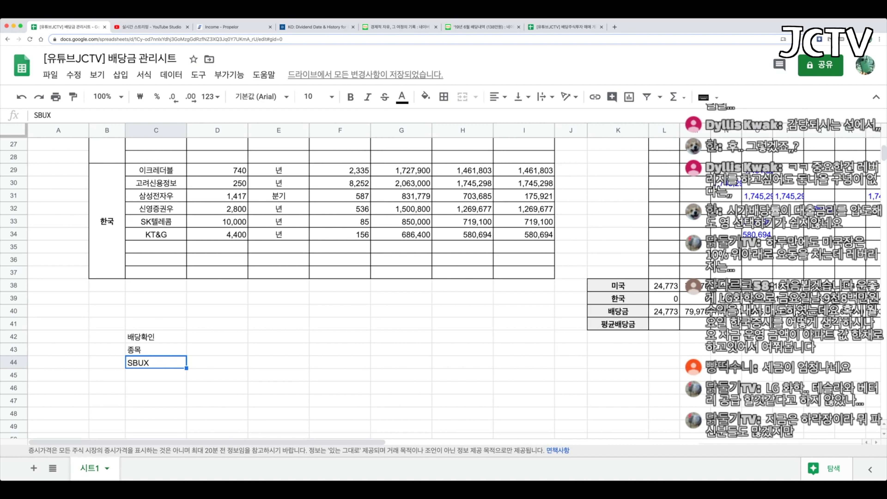
key("Tab")
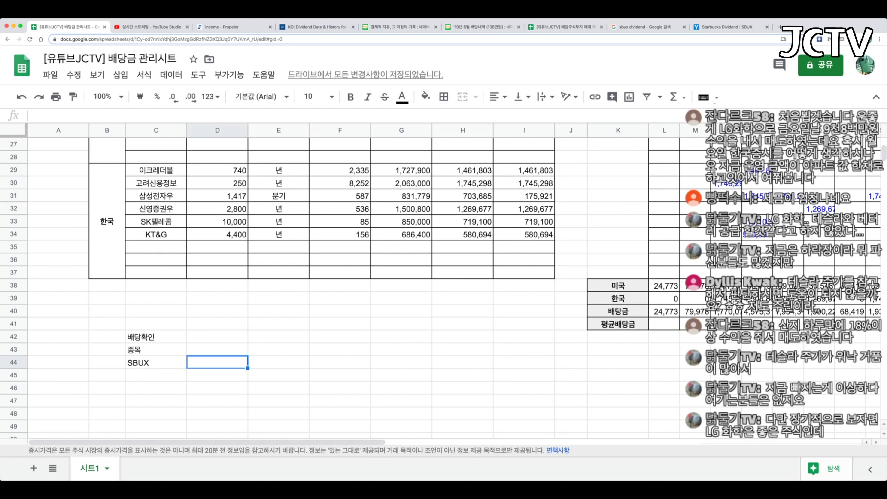
type("=i")
key("BackSpace")
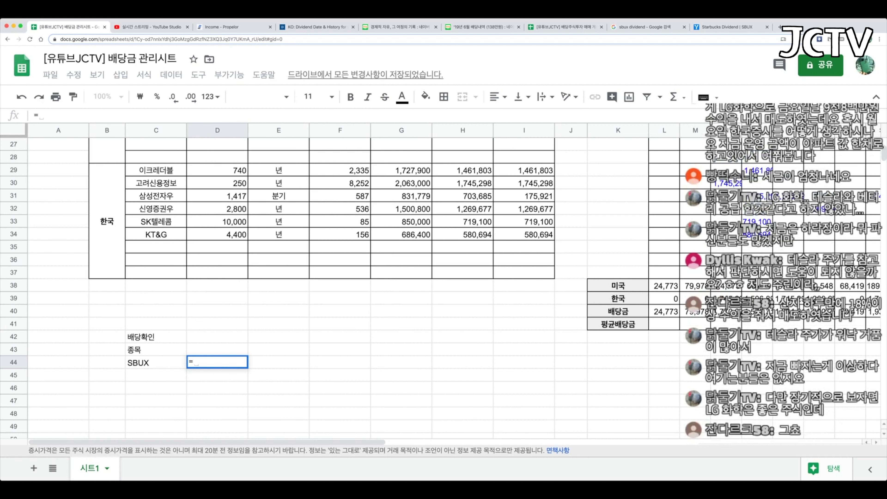
type("import")
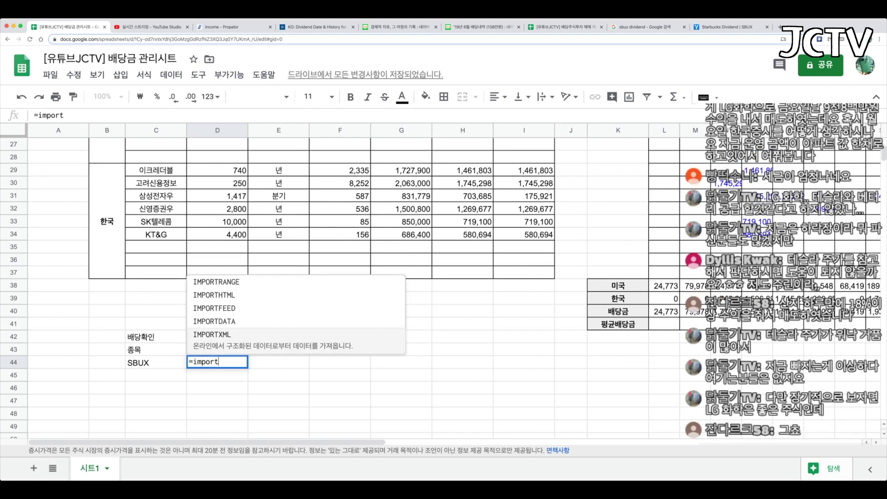
key("Down")
key("Down")
key("Tab")
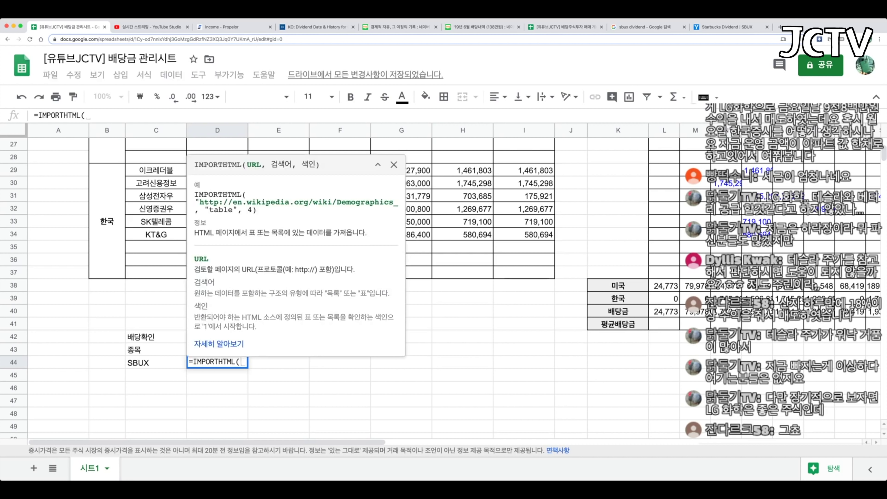
type("\"https://ycharts.com/companies/SBUX/dividend\"")
type(",")
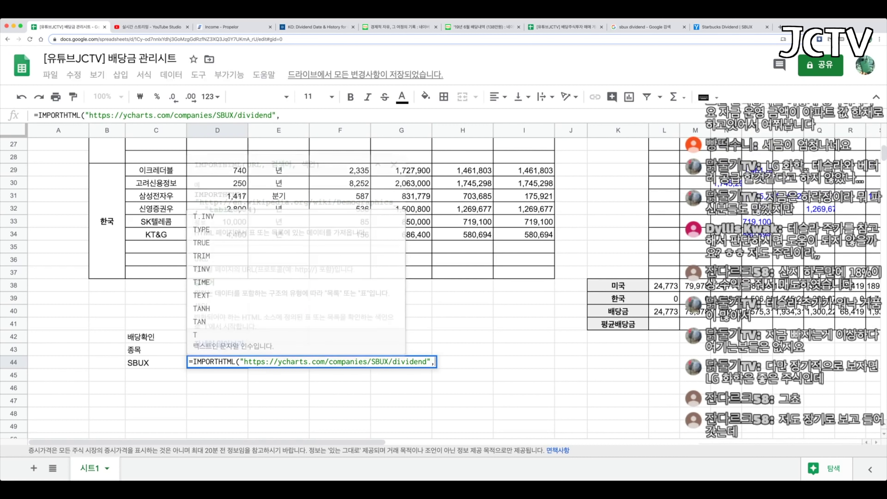
type("\"table\",")
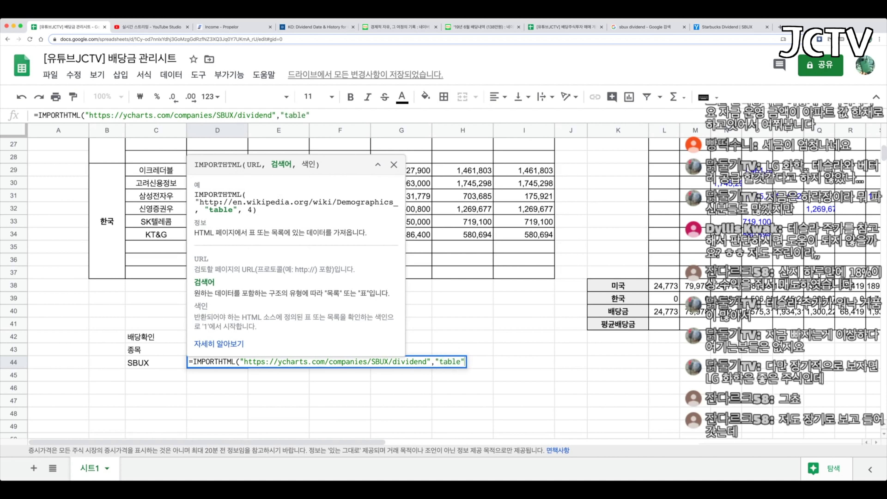
type("1)")
key("Return")
Step: Centre-align the whole imported dividend table from D44 to I69
scroll(454, 287, "down", 3)
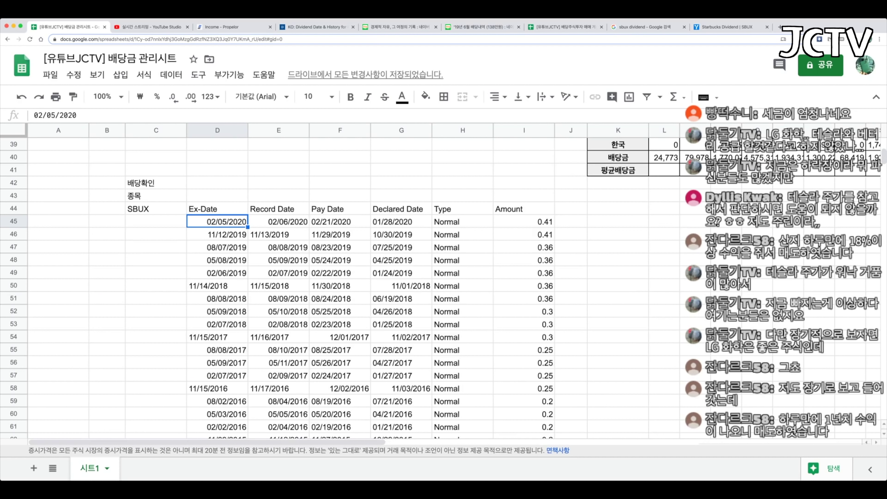
scroll(454, 286, "down", 3)
scroll(454, 286, "up", 1)
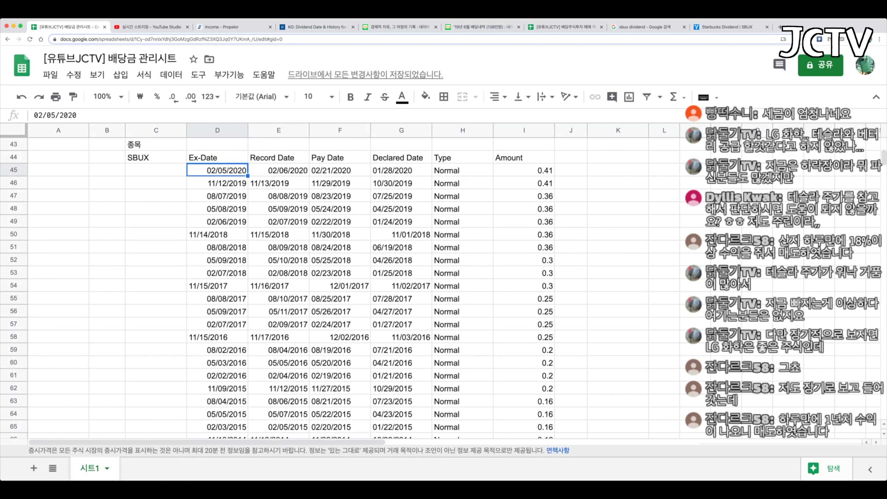
key("Up")
key("super+shift+Right")
key("super+shift+Down")
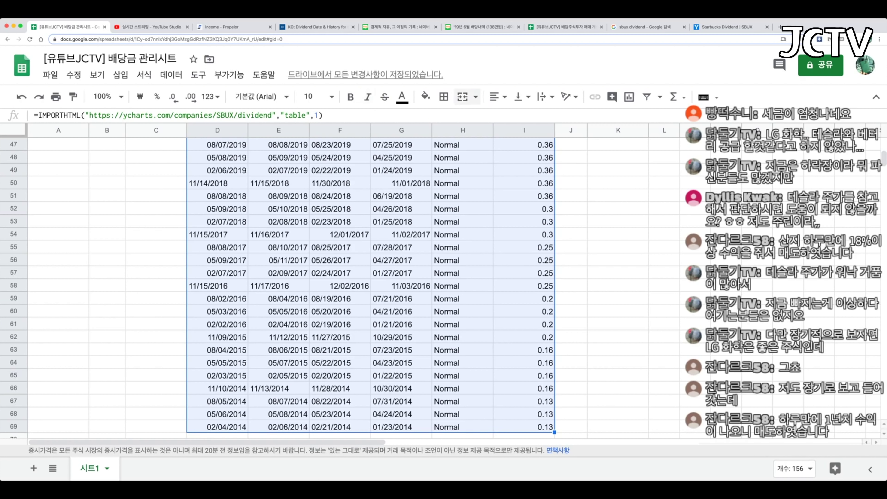
left_click(498, 97)
left_click(512, 117)
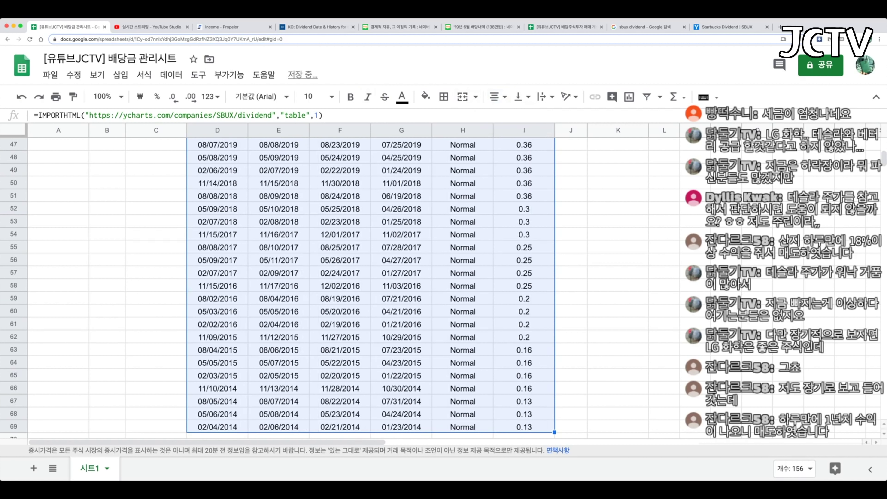
key("Left")
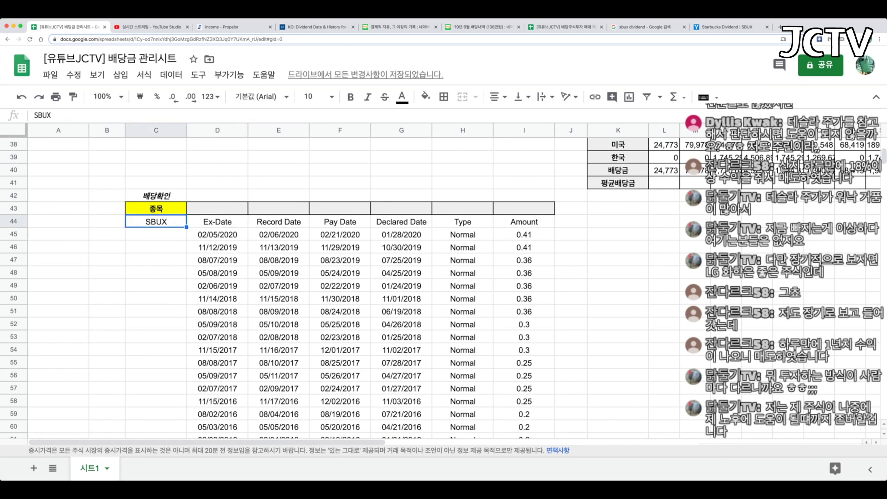
Step: Replace the SBUX ticker inside D44's IMPORTHTML URL with a reference to C44, joined as "&C44&" before /dividend
scroll(441, 284, "up", 1)
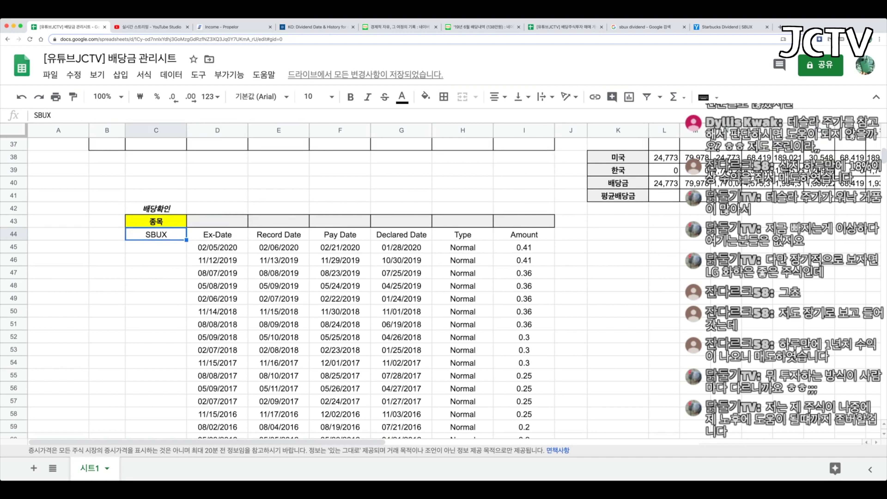
left_click(220, 235)
left_click(225, 115)
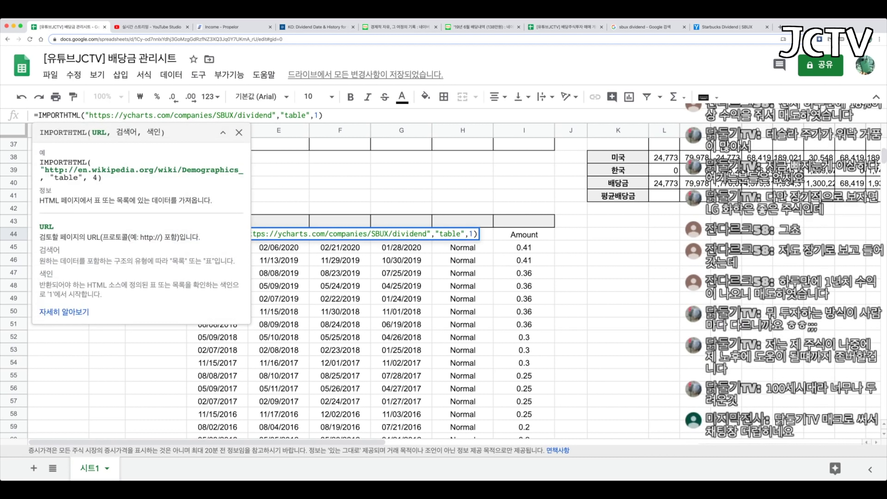
type("\"&")
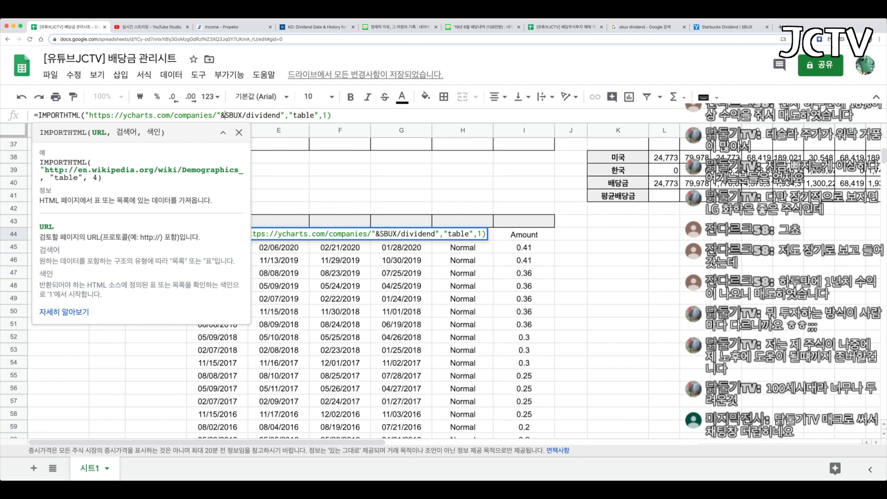
left_click(155, 337)
key("Escape")
key("Up")
key("Down")
key("Left")
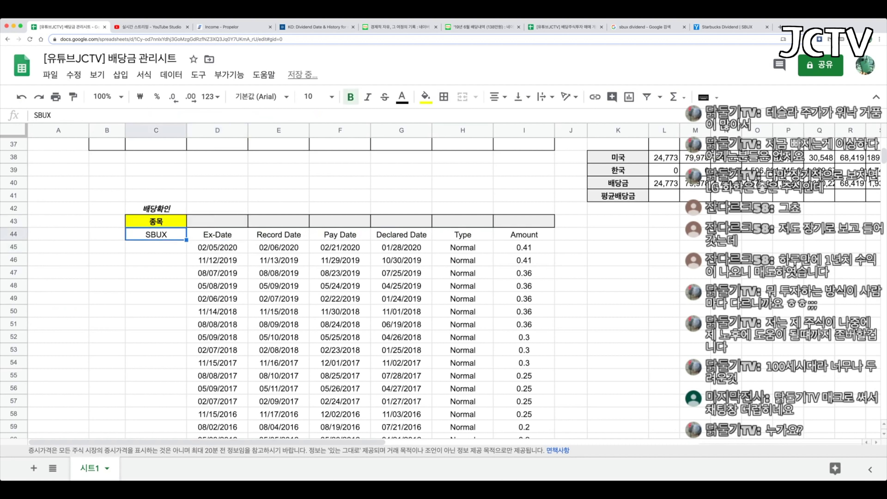
Step: Make the imported header row from Ex-Date to Amount (D44:I44) bold
key("Right")
key("shift+super+Right")
key("super+b")
key("Left")
key("Left")
key("Right")
key("Right")
key("Left")
key("Right")
key("Right")
key("Right")
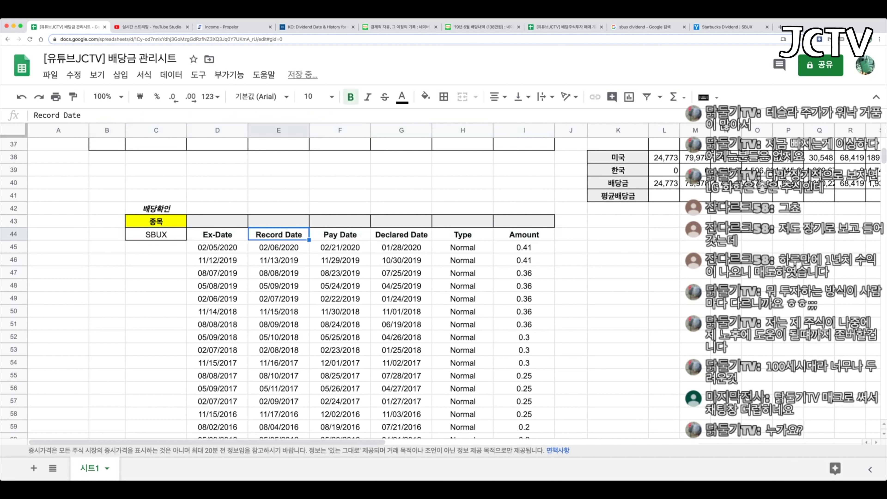
Step: Change the lookup ticker in C44 to KO to load its dividend history
key("Left")
key("Left")
key("Left")
type("KO")
key("Return")
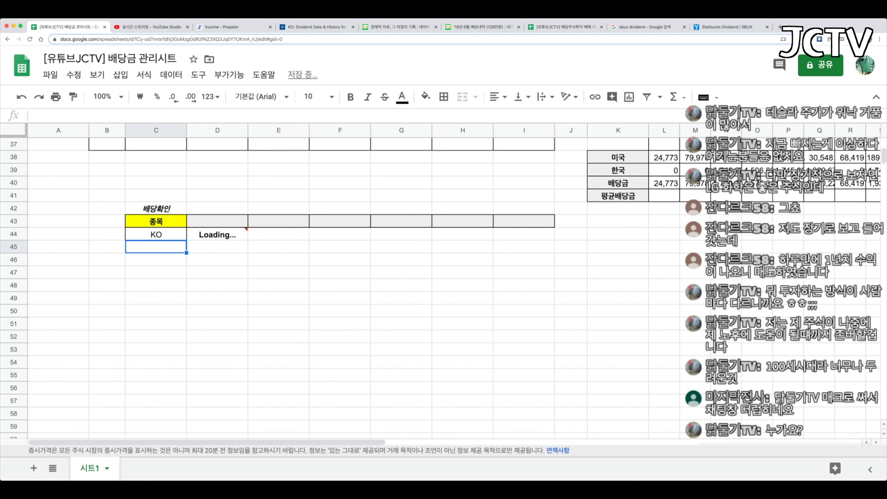
scroll(350, 279, "down", 1)
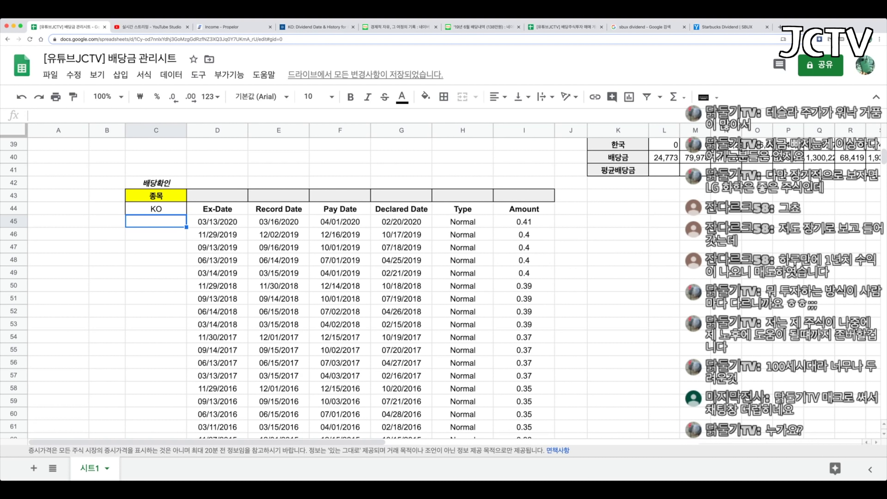
Step: Examine the import formula in D44 and the English column headers from Ex-Date through Amount
left_click(217, 196)
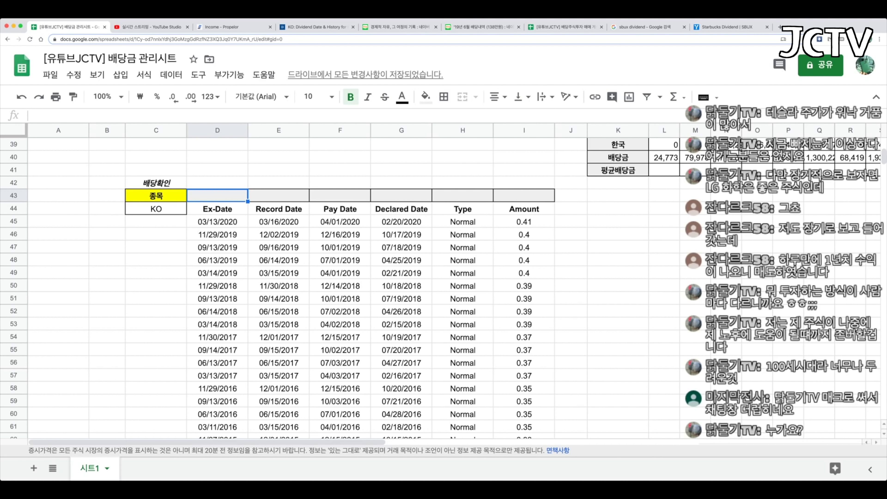
key("Down")
key("Up")
key("Down")
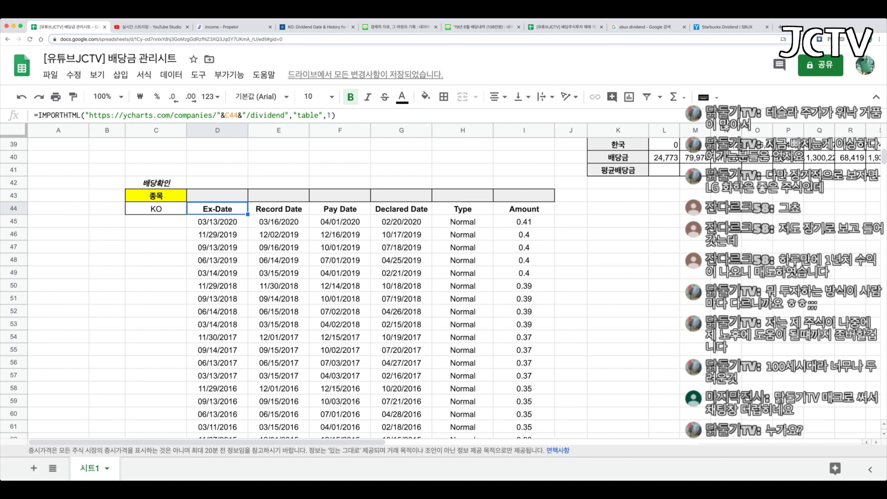
key("Right")
key("Right")
left_click(401, 209)
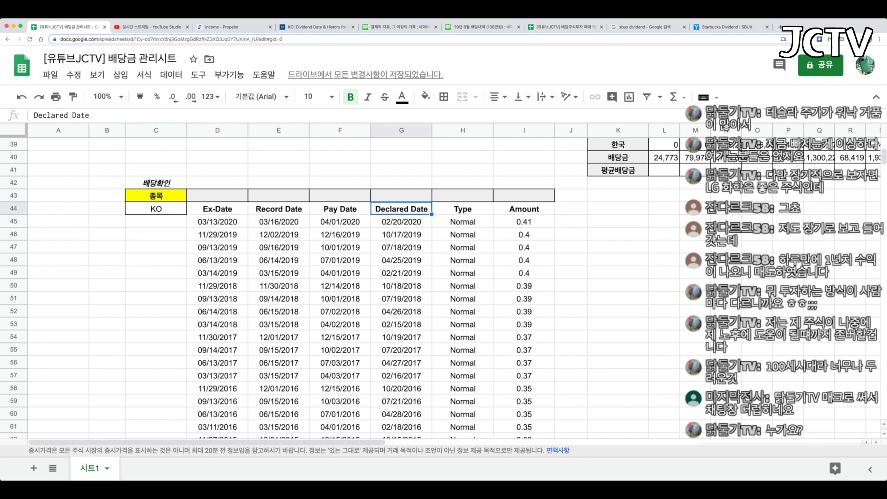
key("Right")
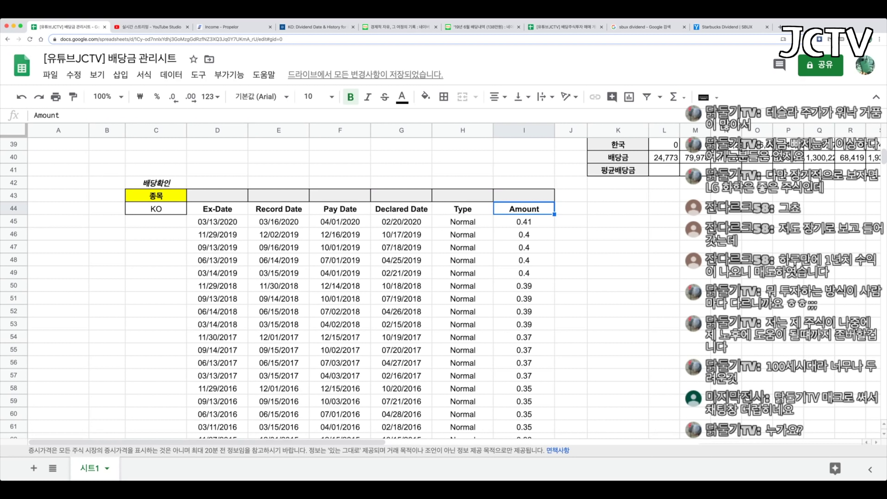
key("Left")
key("Left")
key("Left")
key("Left")
key("Left")
key("Up")
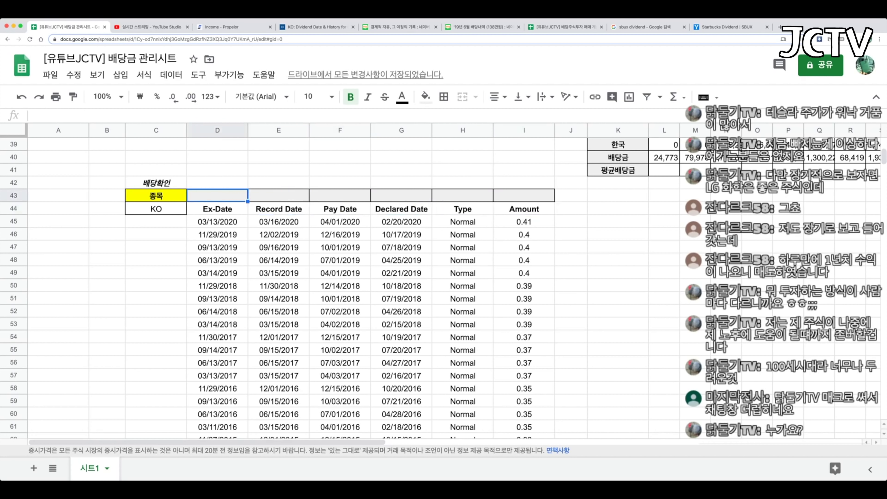
Step: Enter the Korean heading 배당선언일 in G43 above Declared Date
key("Right")
key("Right")
key("Right")
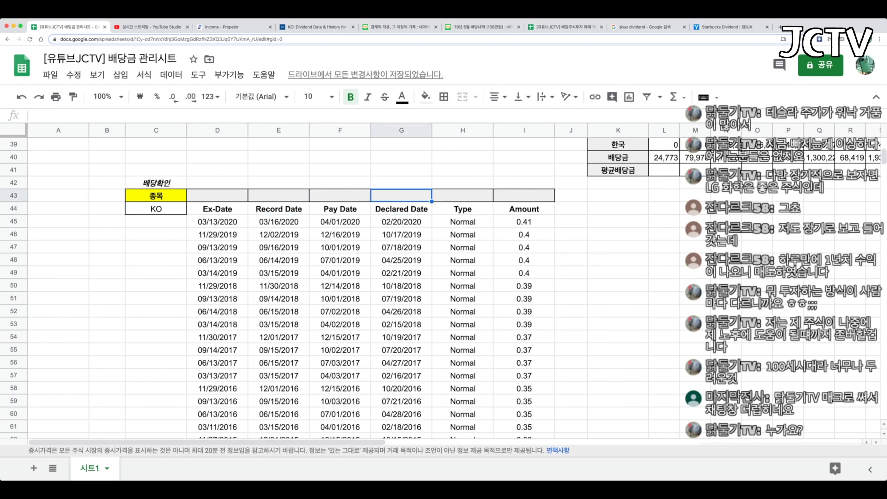
key("Return")
key("Down")
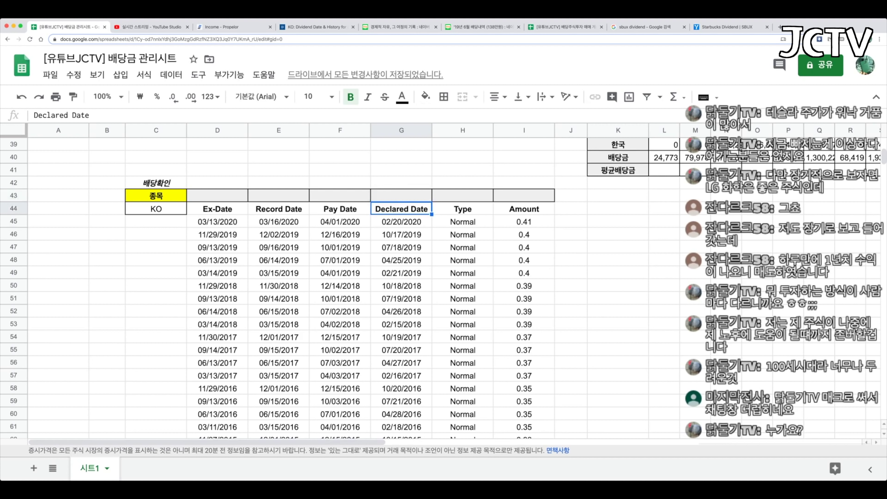
key("Up")
type("배당선언이ㄹ")
key("Return")
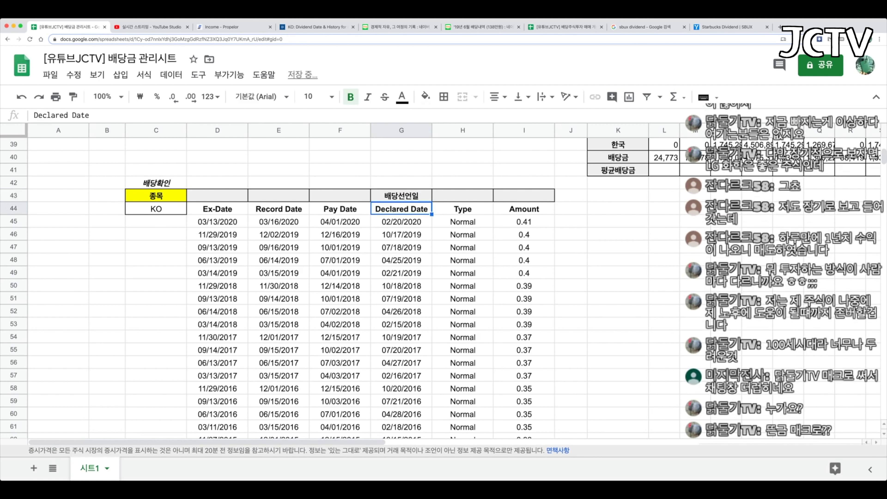
key("Down")
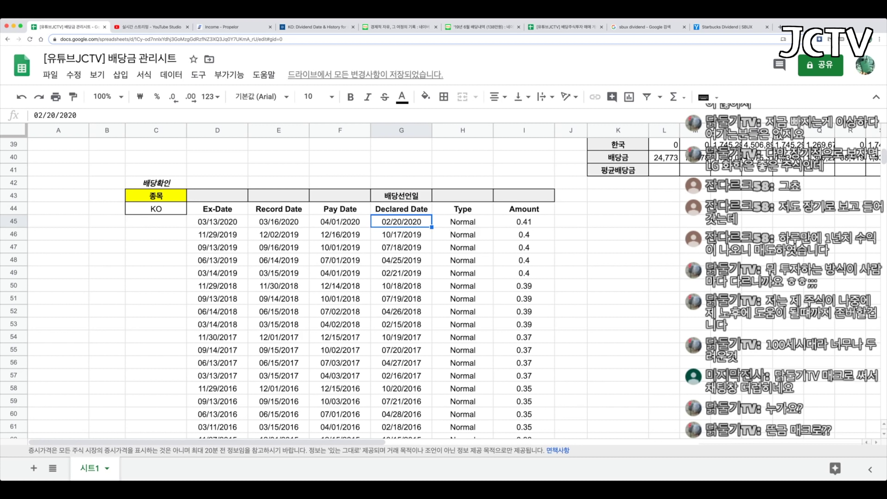
Step: Enter the headings 배당락일 in D43 above Ex-Date and 배당기준일 in E43 above Record Date
left_click(217, 208)
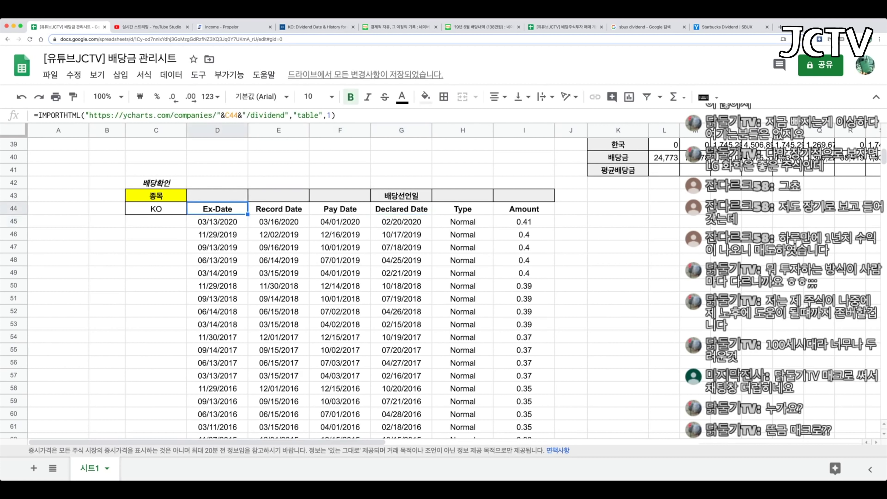
left_click(217, 195)
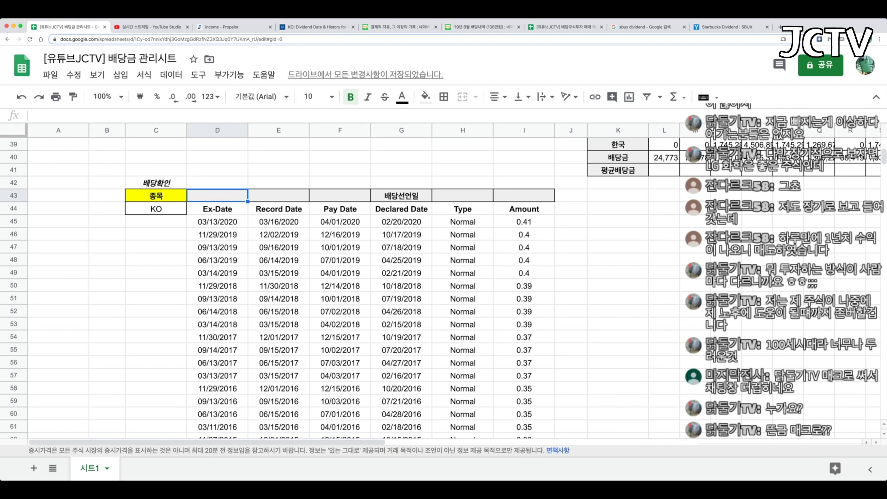
type("배당락일")
key("Return")
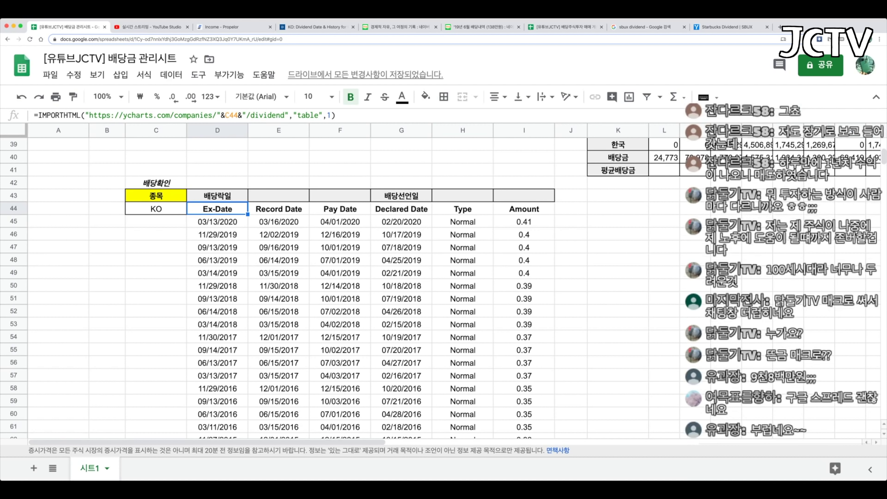
key("Up")
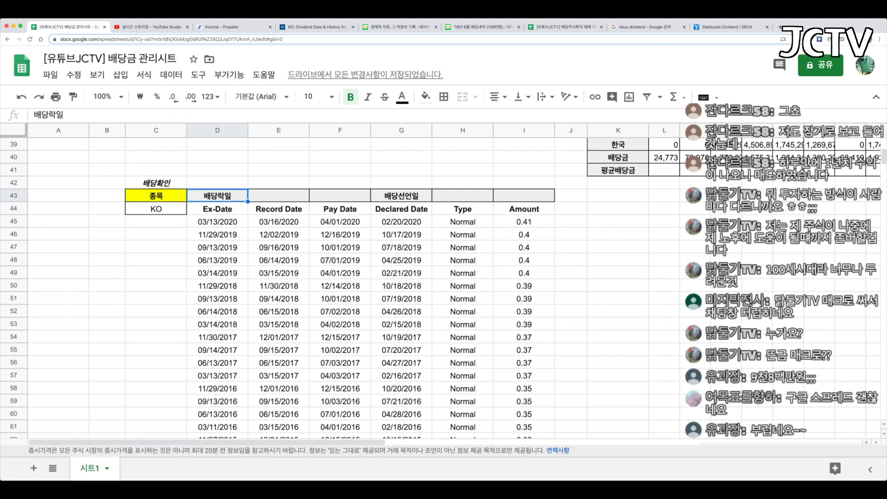
key("Right")
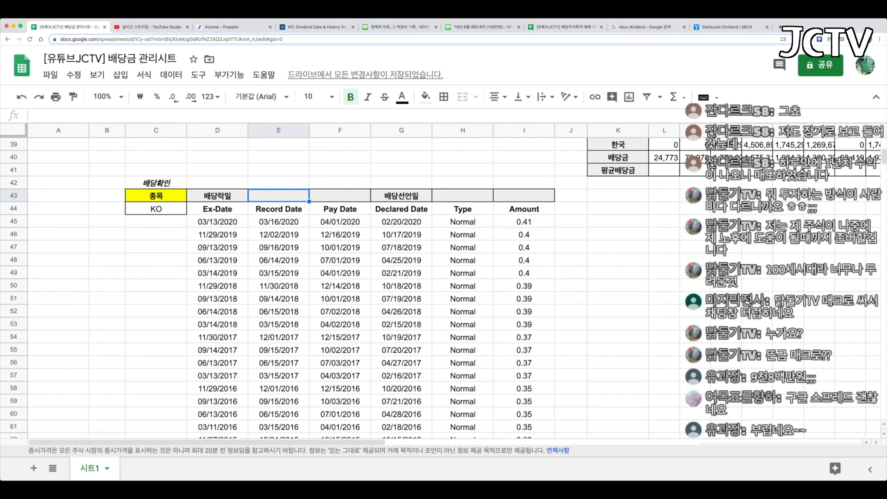
type("배당기준일")
key("Return")
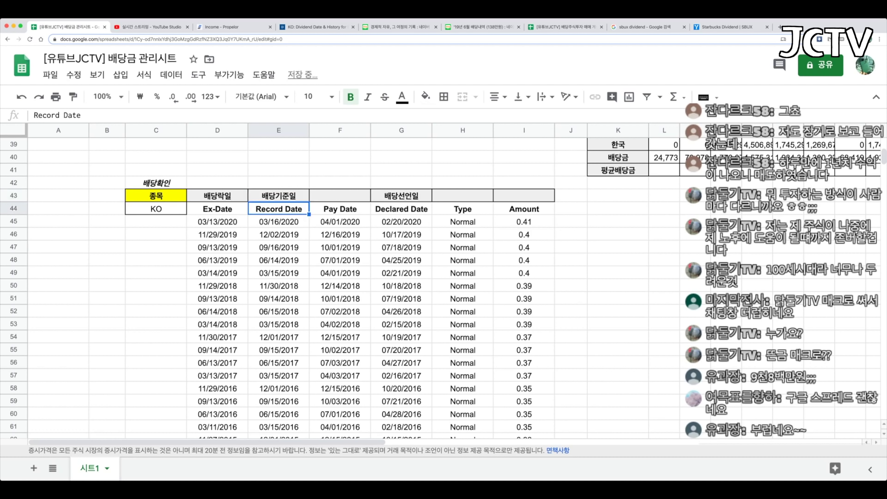
Step: Enter the Korean heading 배당지급일 in F43 above Pay Date
key("Up")
key("Right")
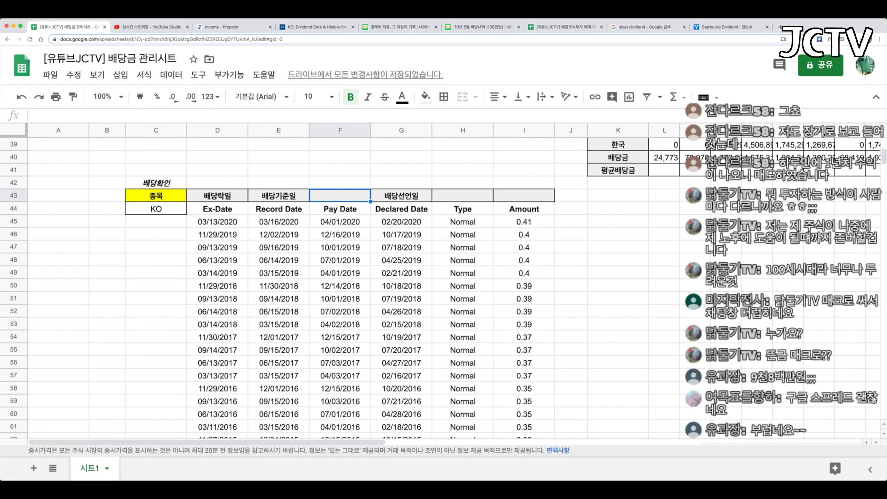
type("배당지급일")
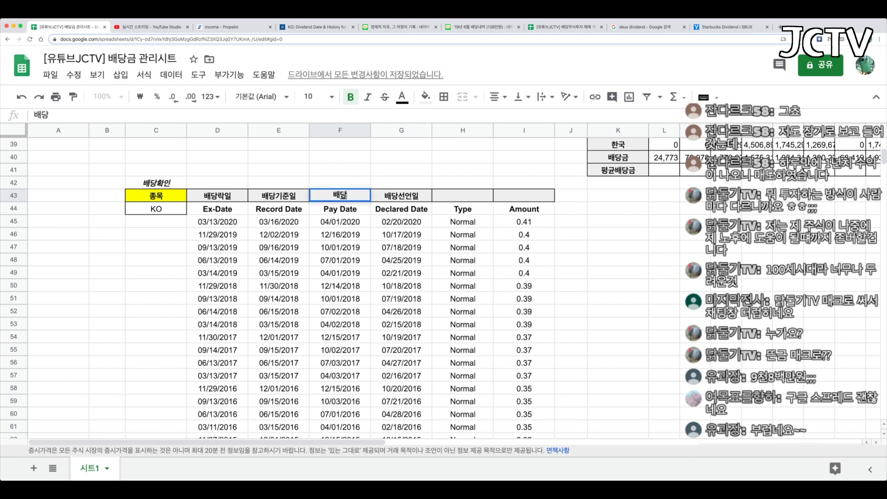
key("Right")
Step: Look through KO's Type column to see which kinds of dividends are listed
key("Right")
key("Down")
key("Down")
key("super+Down")
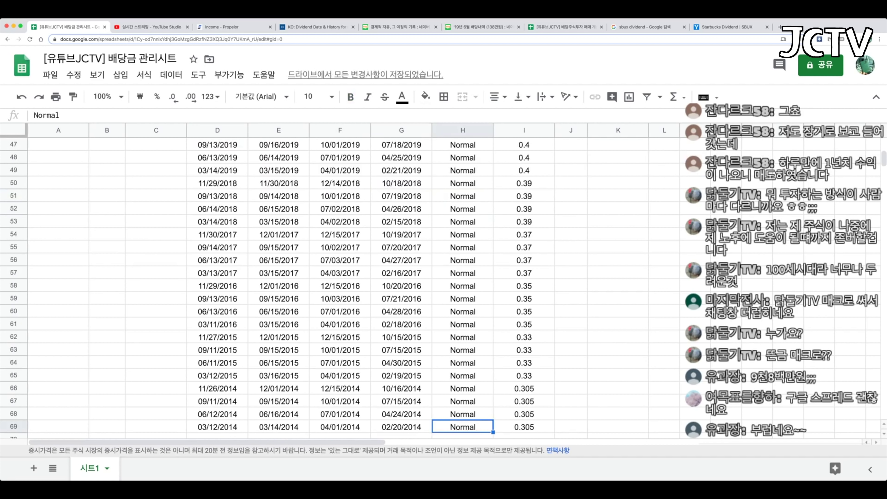
key("super+Up")
key("super+Up")
key("Down")
key("super+Down")
key("super+Down")
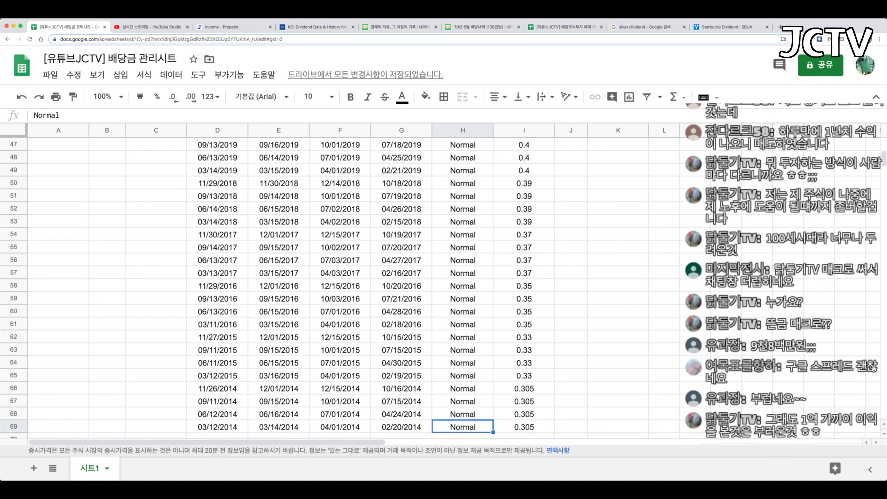
key("Up")
key("super+Up")
key("Up")
key("Up")
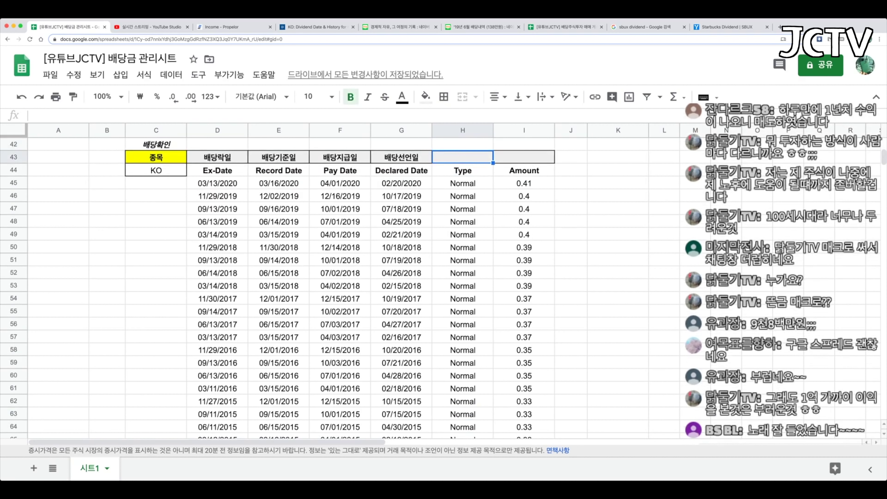
Step: Change the lookup ticker in C44 to MAIN to load its dividend history
key("Down")
key("Left")
key("super+Left")
key("Down")
key("BackSpace")
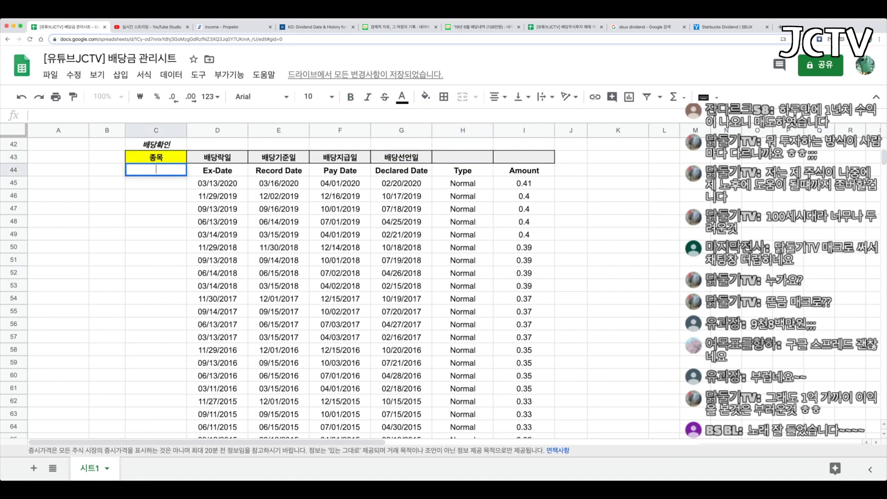
type("MAIN")
key("Right")
Step: Scan MAIN's Type column for dividends of a different kind than Normal
key("Right")
key("Right")
key("Right")
key("Right")
key("Down")
key("Down")
key("Down")
key("Down")
key("Down")
key("Down")
key("Down")
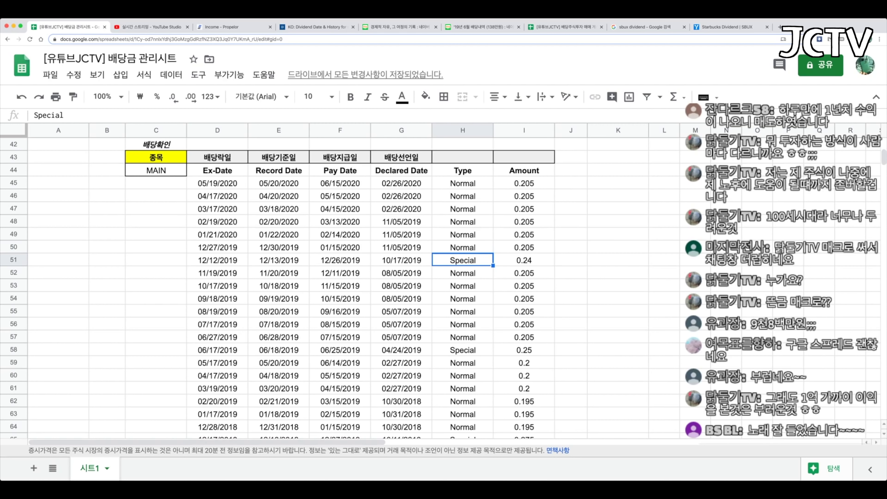
key("Down")
key("Down")
key("Down")
key("Down")
key("Down")
key("Down")
key("Down")
key("Down")
key("Down")
key("Down")
key("Down")
key("Down")
key("Down")
key("Down")
key("Down")
key("Down")
key("Down")
key("Down")
key("super+Up")
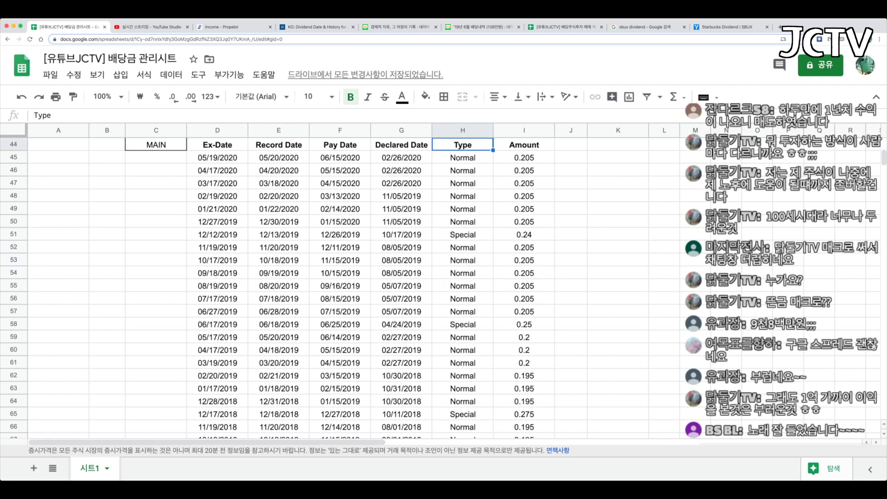
Step: Enter the headings 배당유형 in H43 above Type and 배당급 in I43 above Amount
key("Up")
key("Up")
key("Down")
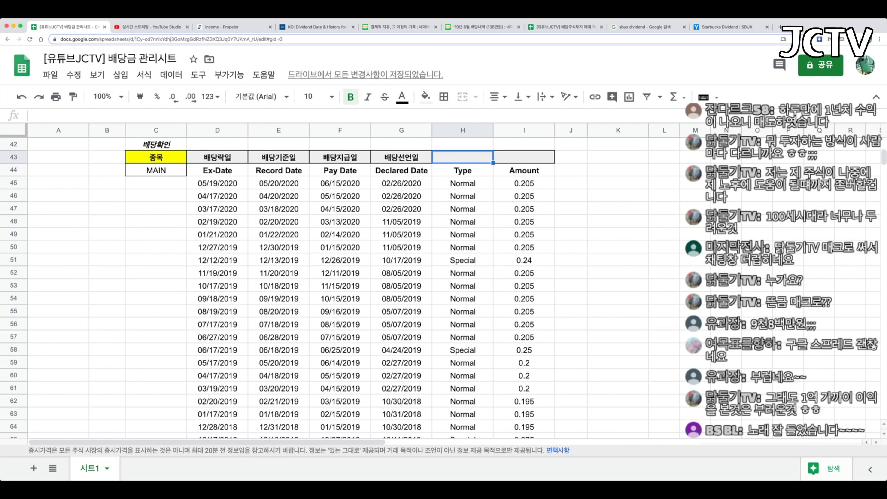
type("배")
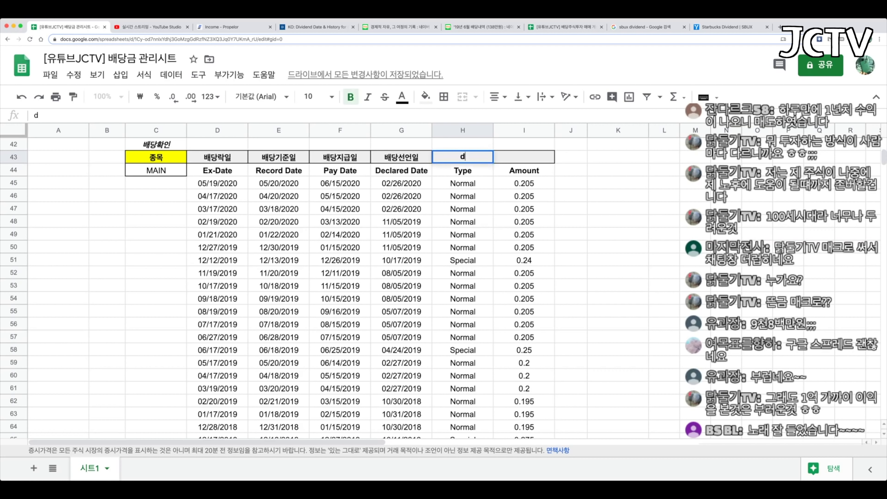
key("BackSpace")
type("배당유혀ㅇ")
key("Tab")
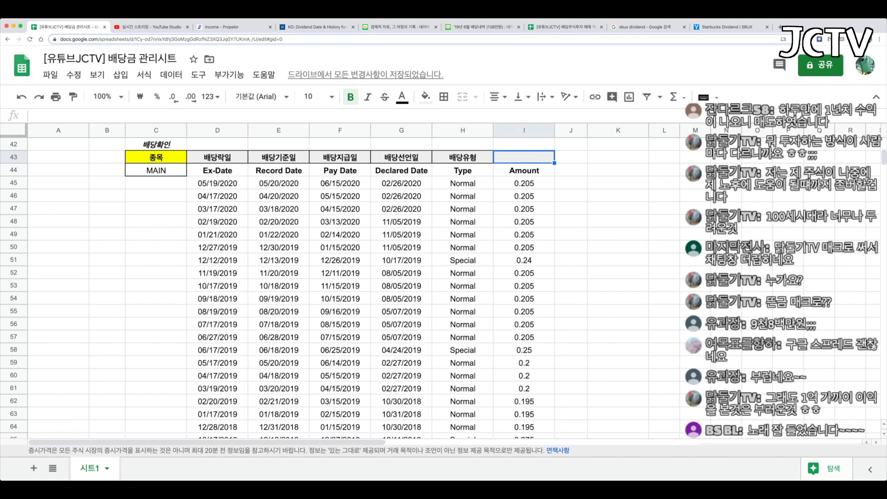
type("배당금")
key("Return")
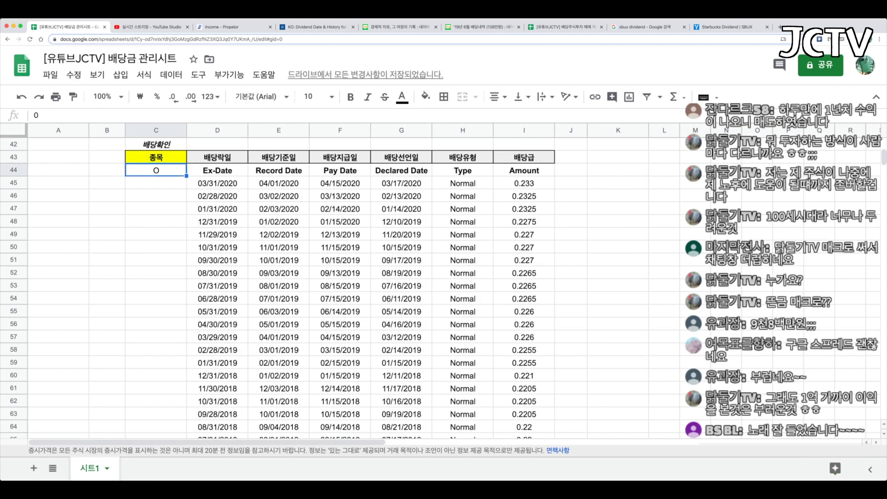
Step: Fill the Pay Date and Amount columns of the dividend lookup, rows 44 to 69, with light orange
left_click(340, 170)
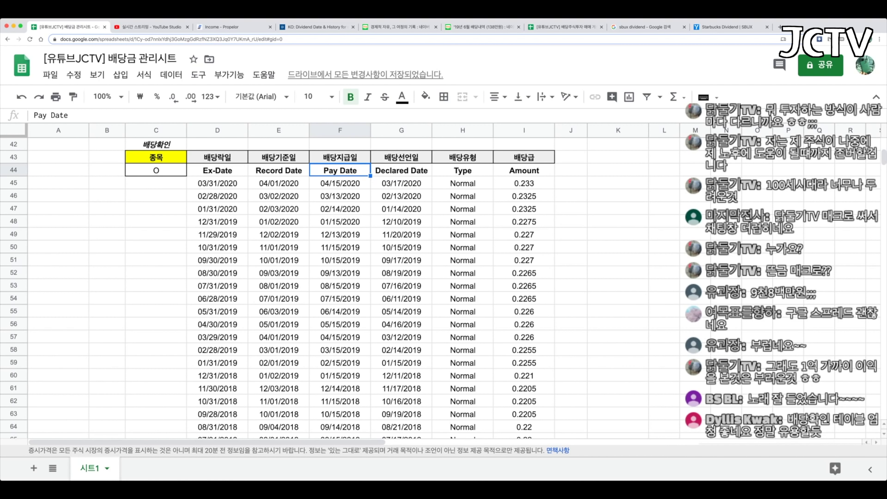
key("shift+super+Down")
scroll(524, 299, "up", 5)
left_click_drag(524, 299, 524, 222)
scroll(279, 279, "up", 5)
left_click(426, 97)
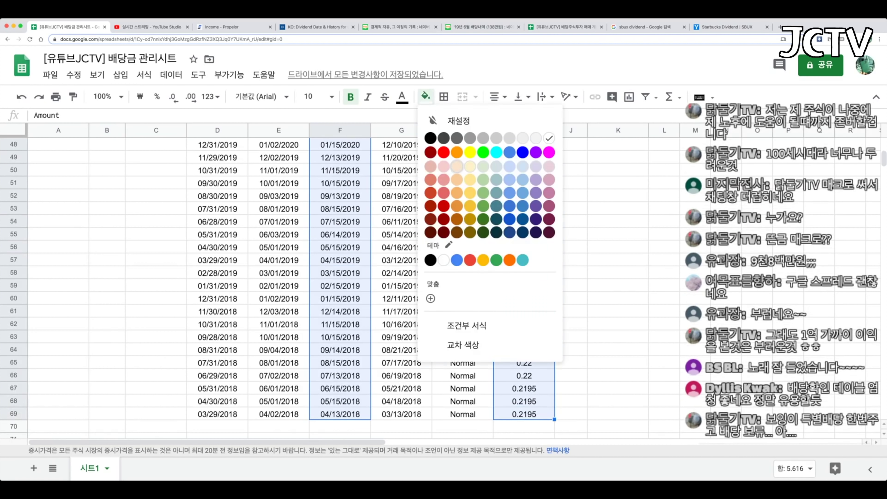
left_click(457, 167)
scroll(454, 279, "up", 5)
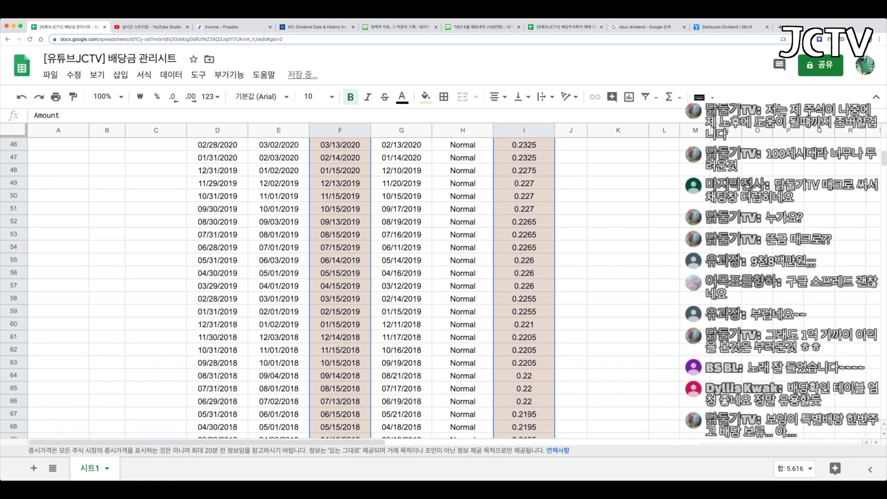
left_click(462, 144)
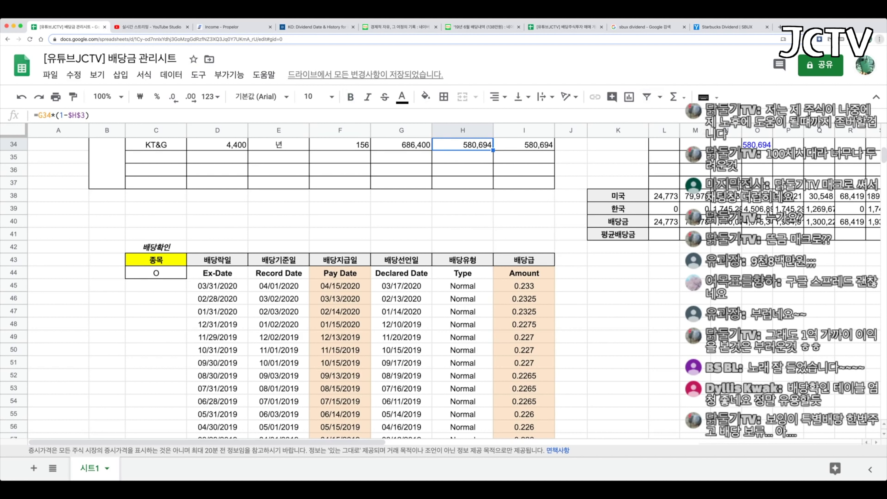
Step: Change the lookup ticker in C44 to SBUX, matching the Starbucks row of the US stock table
key("super+0")
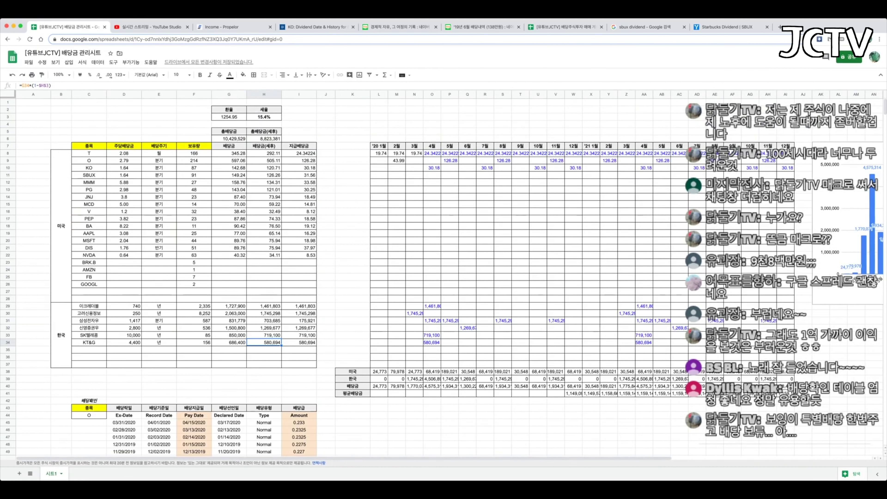
left_click(124, 415)
left_click(90, 415)
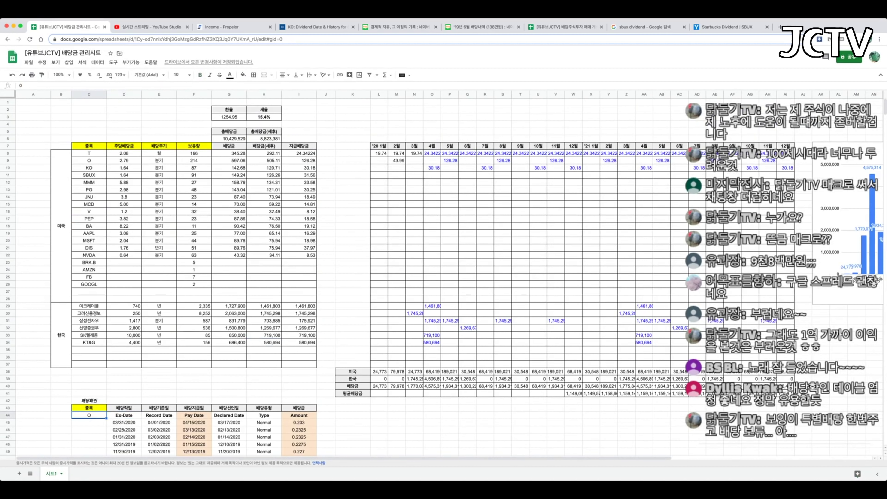
left_click(89, 408)
left_click(89, 416)
left_click(89, 175)
key("super+shift+Right")
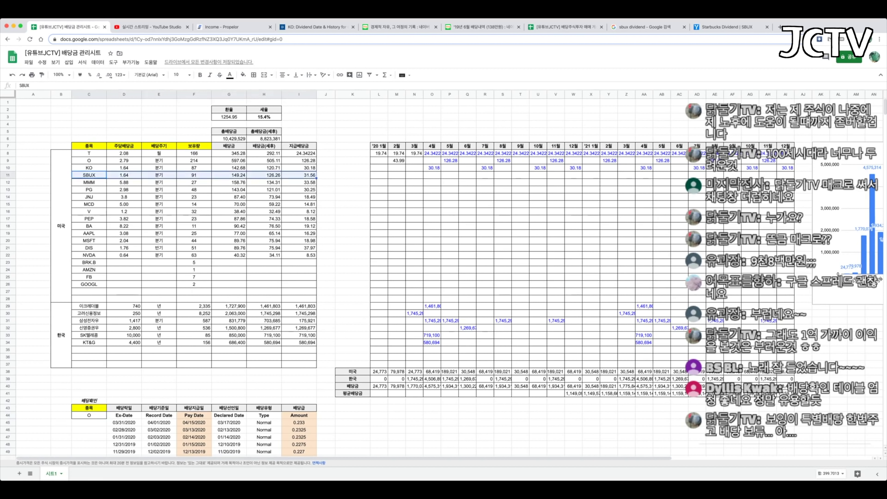
left_click(88, 415)
type("SBUX")
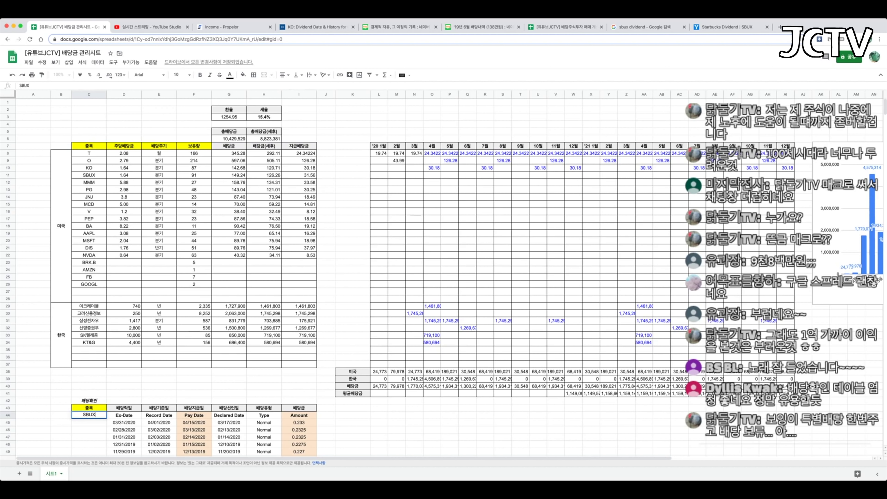
Step: Examine SBUX's pay dates for 2019 and early 2020 together with the latest dividend amounts
scroll(444, 276, "down", 5)
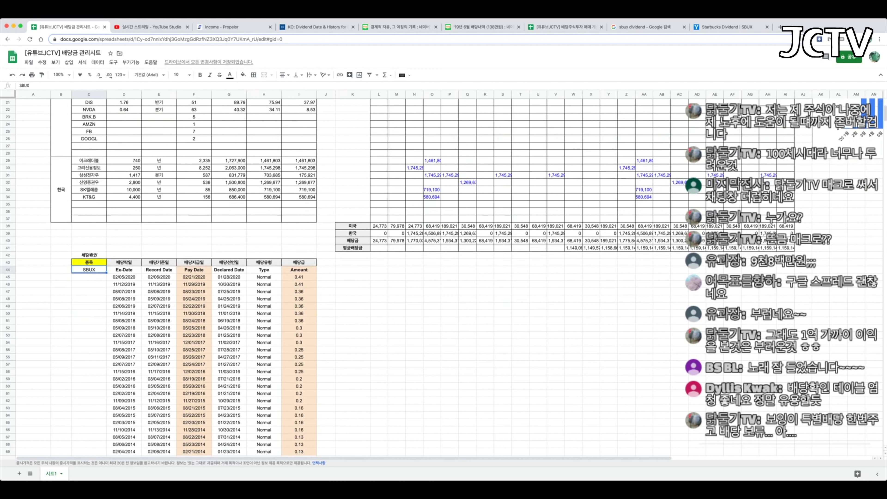
left_click_drag(193, 255, 194, 430)
left_click_drag(194, 263, 193, 284)
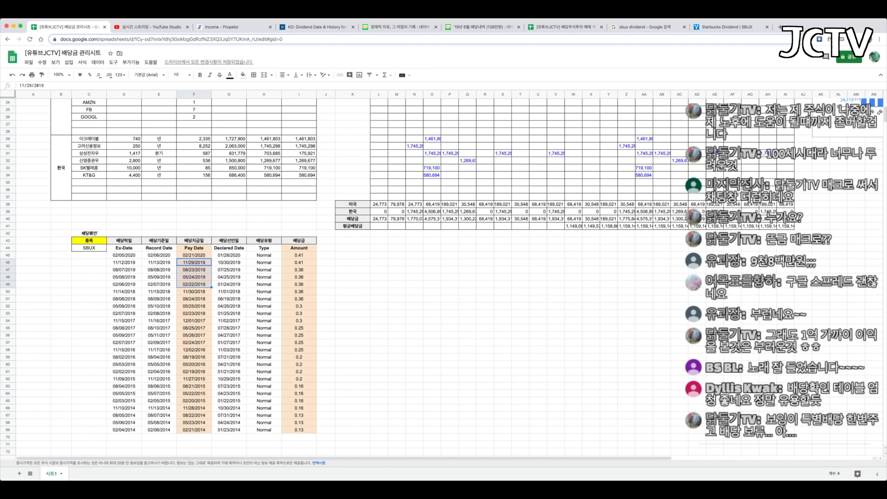
left_click(299, 262)
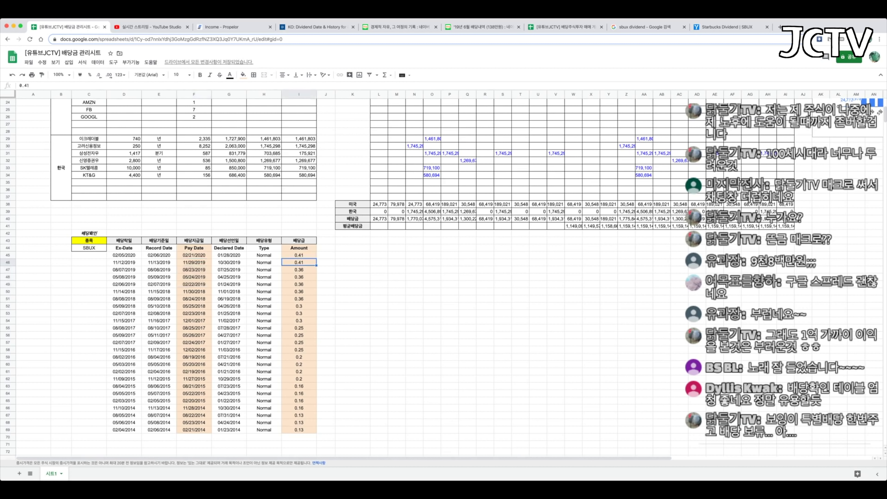
mouse_move(194, 262)
left_mouse_down()
mouse_move(193, 291)
mouse_move(194, 262)
left_mouse_up()
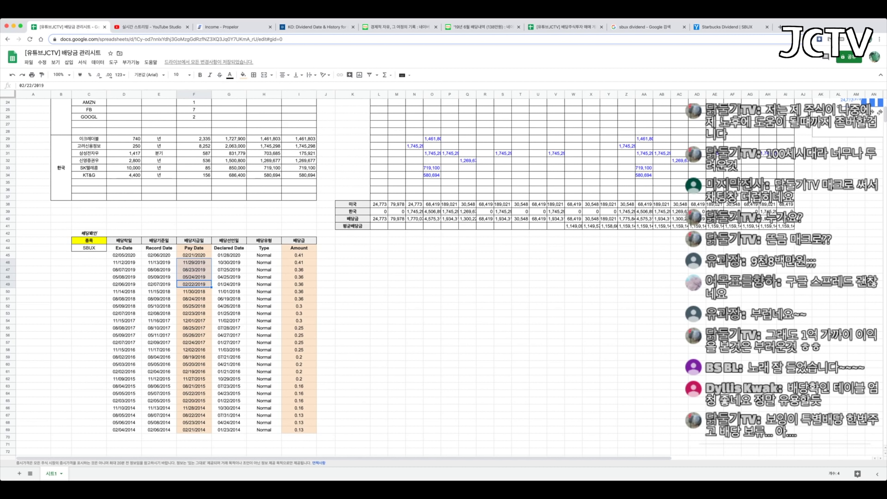
left_click(299, 255)
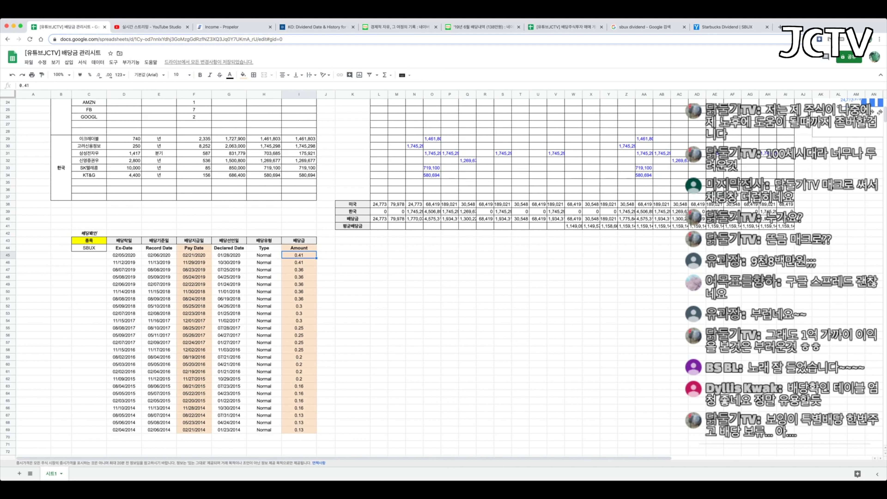
scroll(444, 273, "up", 3)
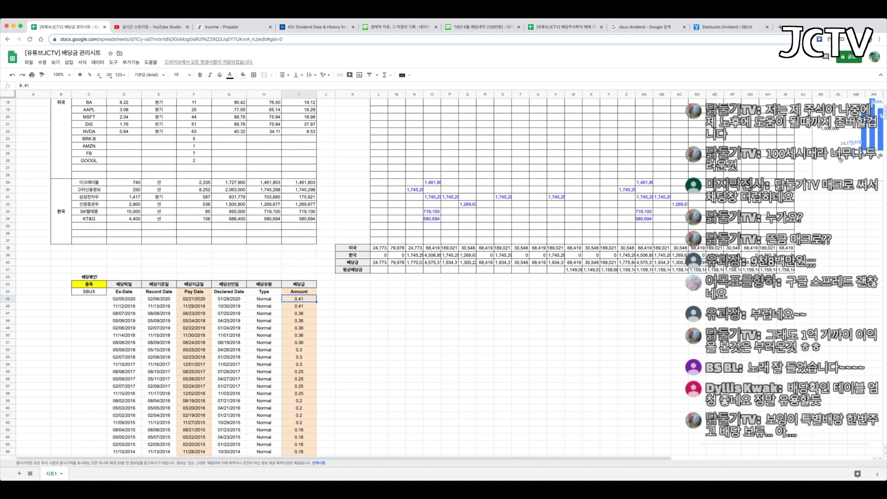
left_click_drag(194, 329, 194, 313)
Step: Link SBUX's February 2020 cell M11 to its per-payment dividend with =$I$11 and repeat it for May, August and November
key("super+z")
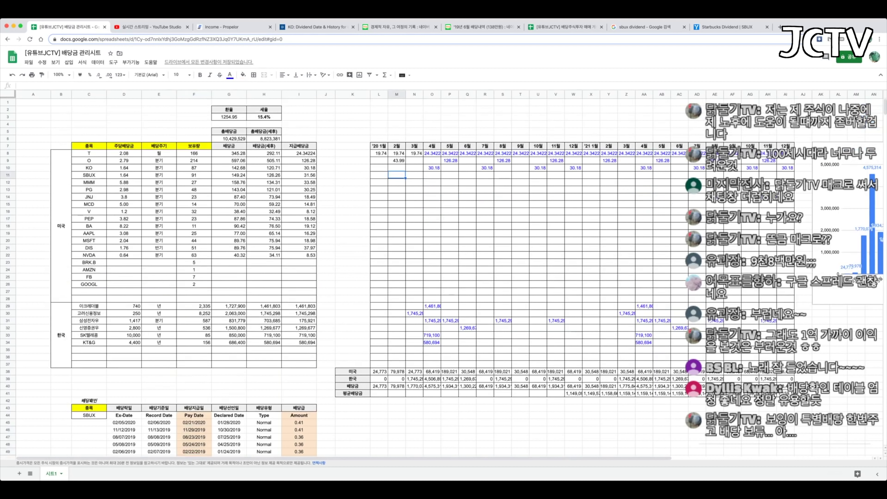
key("super+c")
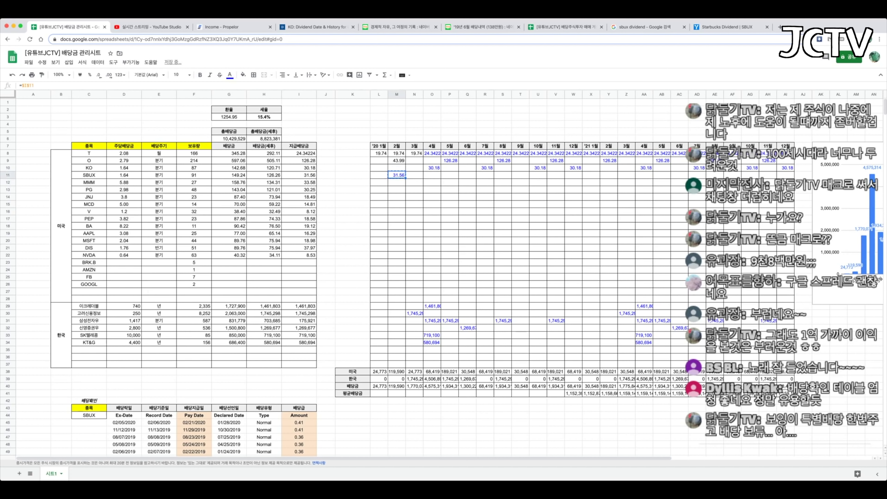
key("Right")
key("Right")
key("Right")
key("Right")
key("Right")
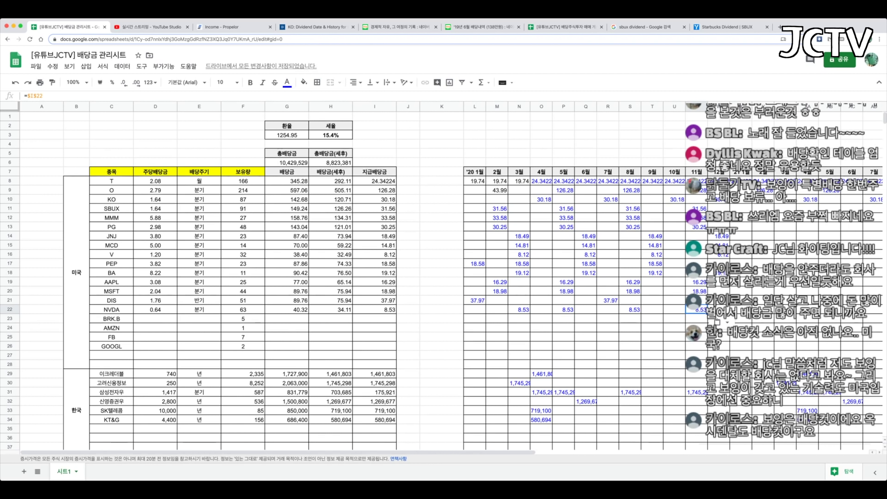
Step: Copy the 2020 monthly US dividends in L10:W28 into the matching 2021 months
scroll(450, 276, "right", 8)
scroll(451, 276, "down", 1)
left_click(252, 200)
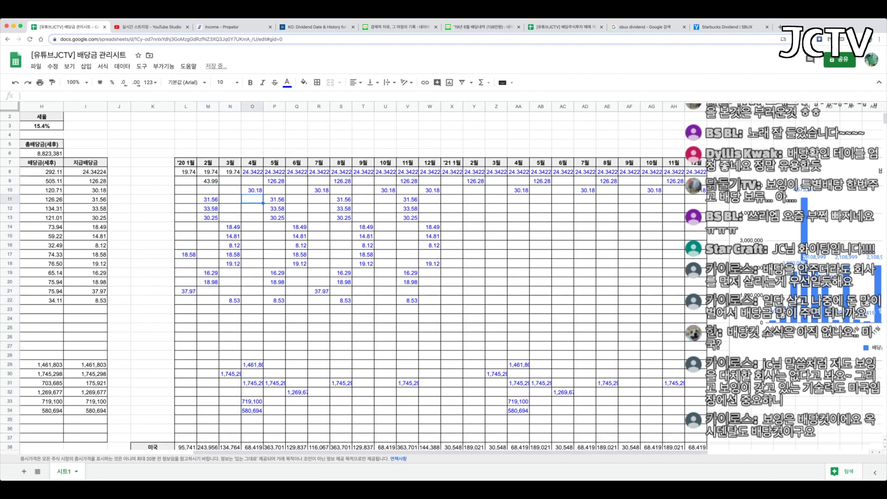
left_click_drag(186, 190, 429, 355)
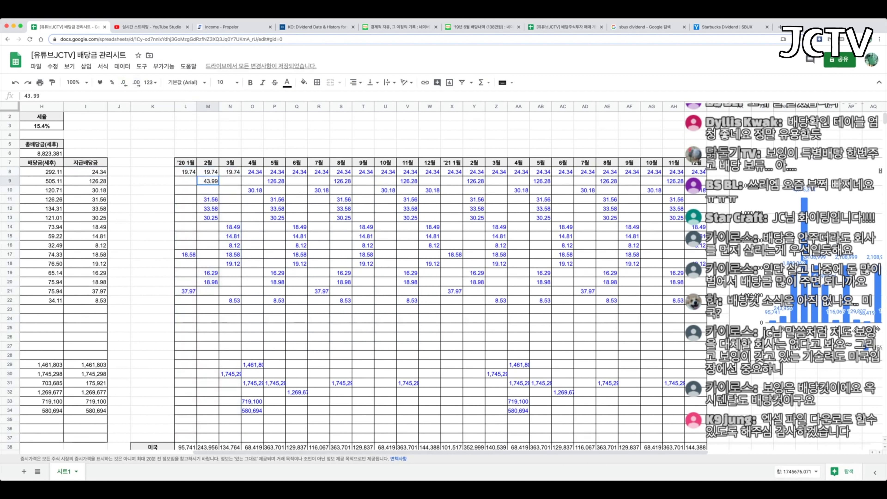
Step: Set the text color of the January to March 2020 payments in L10:N37 to black
left_click(185, 190)
left_click_drag(185, 190, 230, 437)
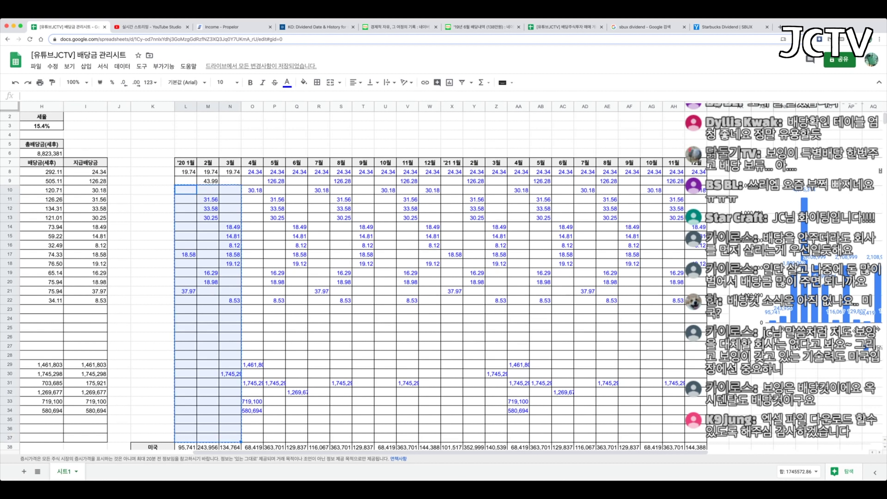
key("super+v")
left_click(287, 83)
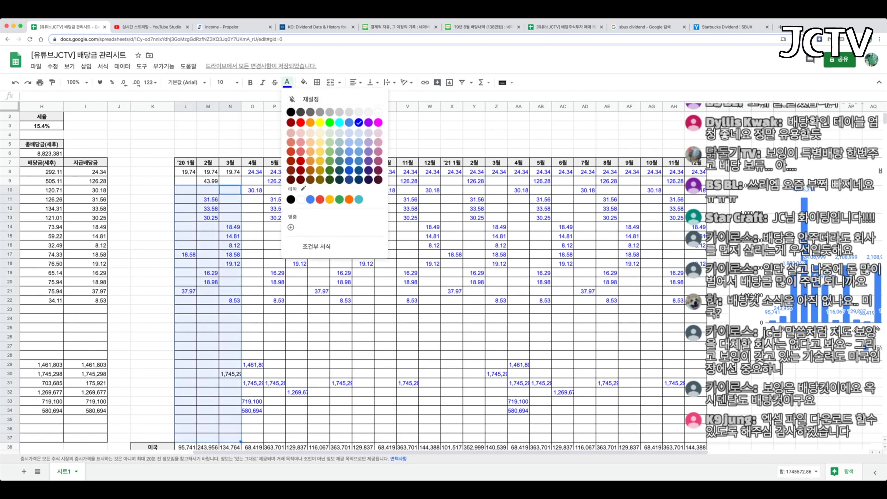
left_click(293, 111)
Step: Review the blue expected payments from April 2020 through the 2021 month columns
scroll(350, 279, "down", 2)
scroll(350, 279, "left", 1)
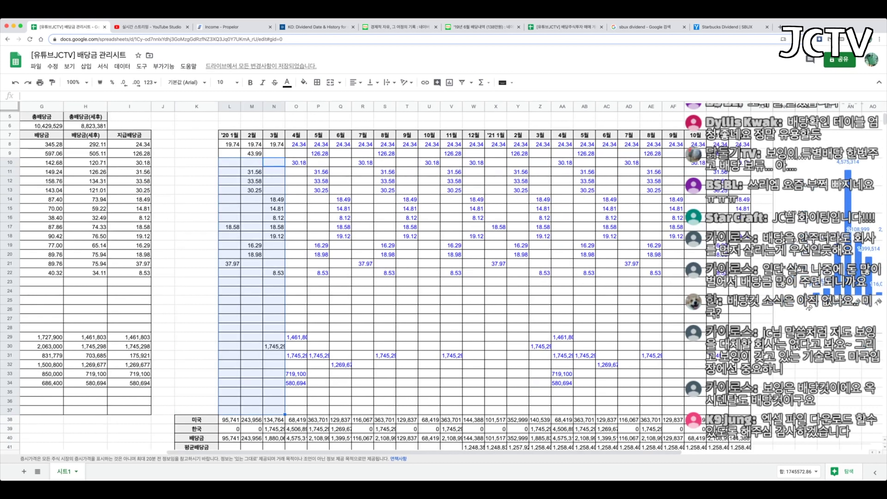
left_click_drag(296, 145, 740, 144)
left_click(496, 410)
left_click(739, 144)
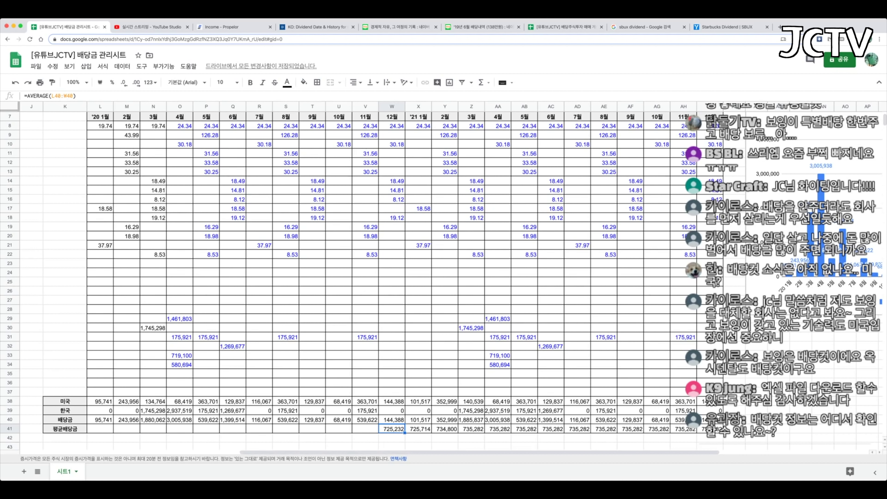
Step: Copy the YouTube, Naver blog and sponsorship account block from the JCTV dividend stock investment spreadsheet into C2:D4, and narrow column A
left_click_drag(479, 452, 260, 452)
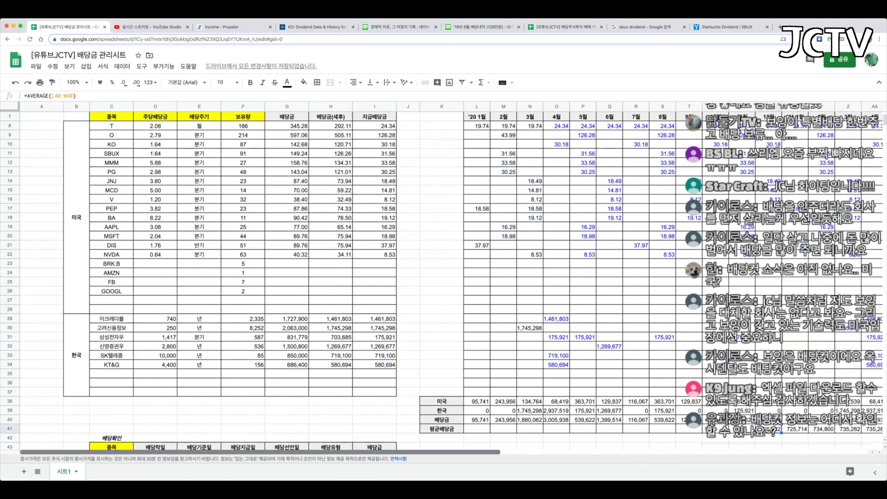
scroll(444, 280, "up", 2)
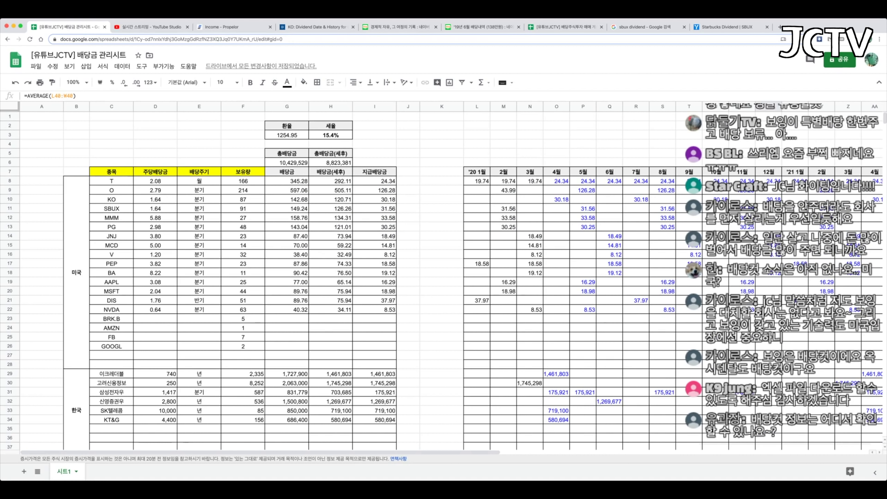
scroll(444, 280, "down", 1)
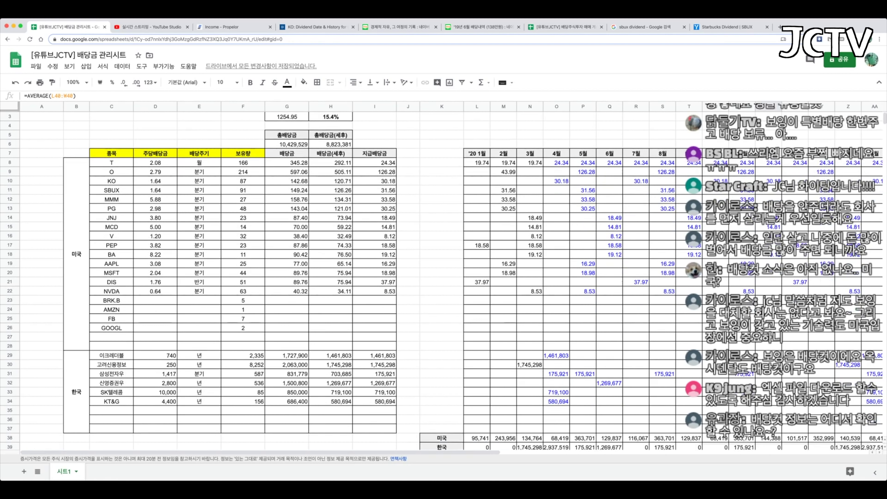
scroll(443, 280, "up", 1)
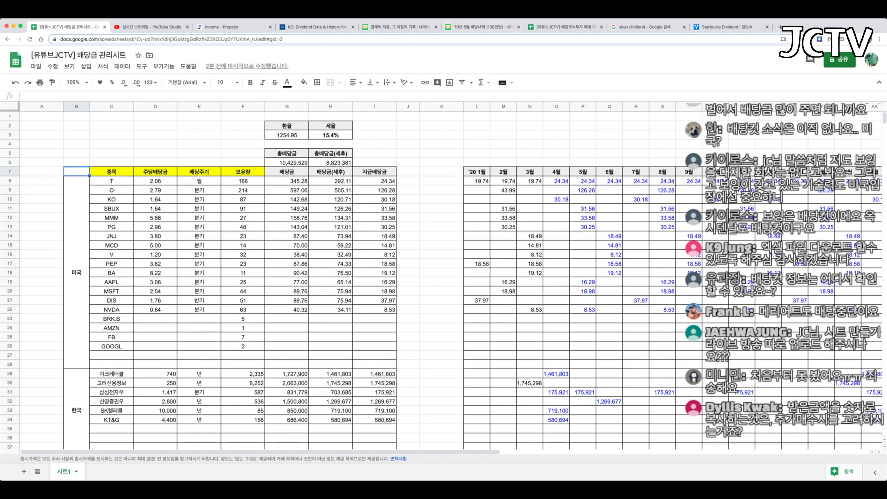
left_click(563, 27)
left_click(69, 26)
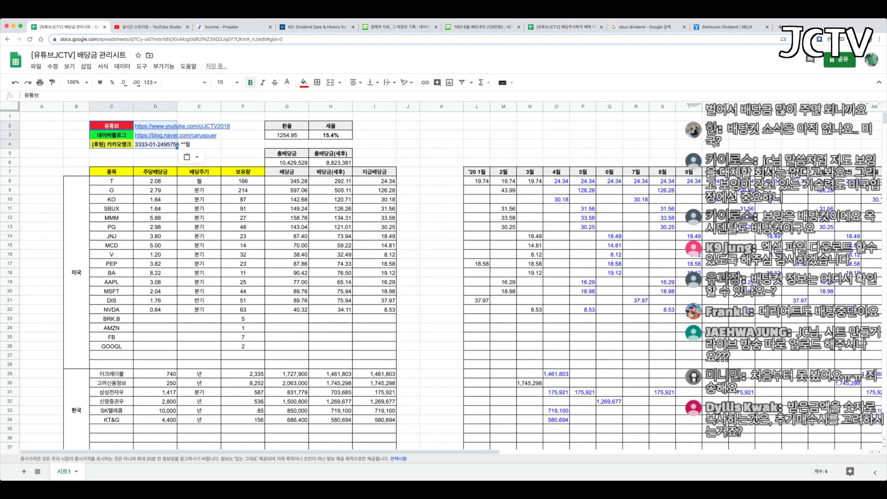
left_click(111, 126)
left_click(42, 116)
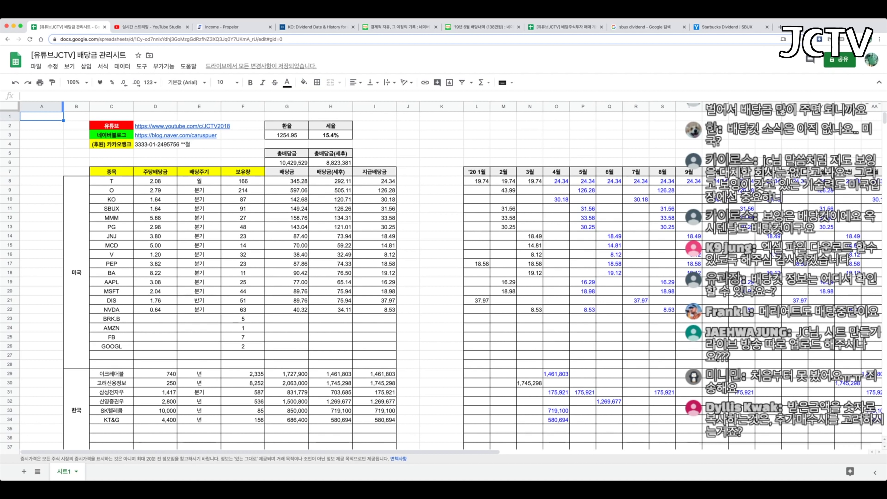
left_click_drag(63, 106, 47, 106)
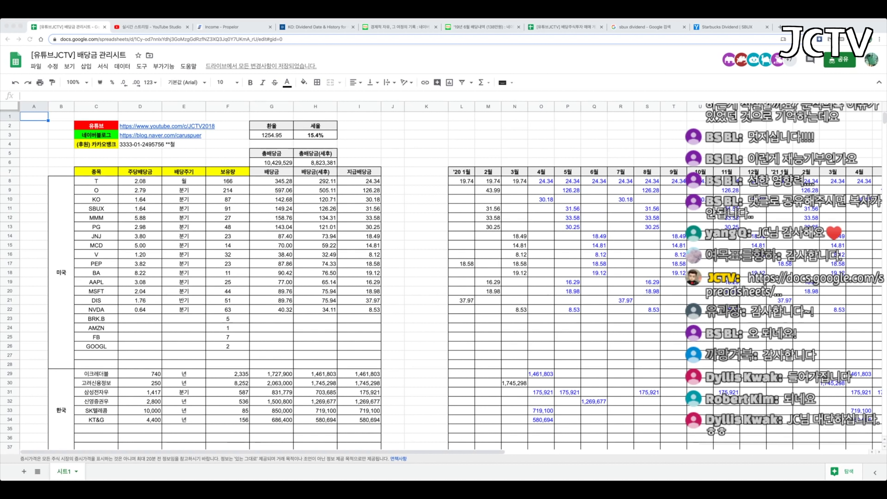
Step: Zoom the page out two levels to view the whole dividend sheet and return the selection to cell A1
key("super+Tab")
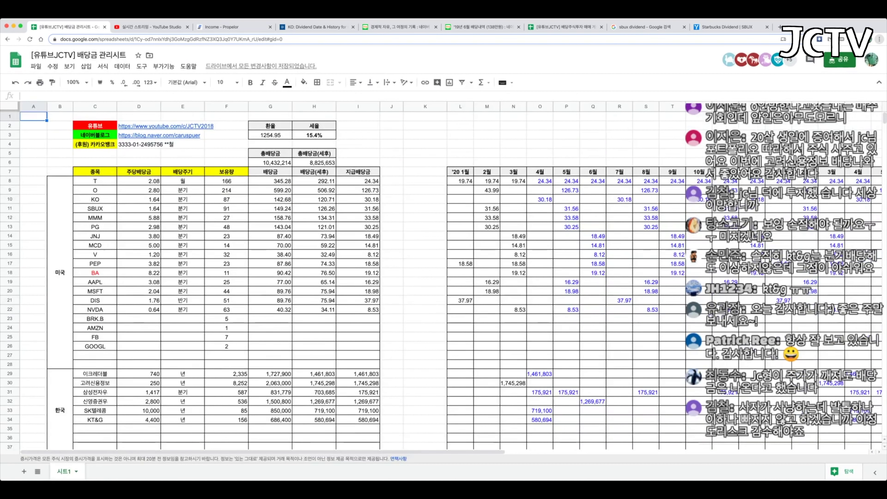
key("super+minus")
key("super+minus")
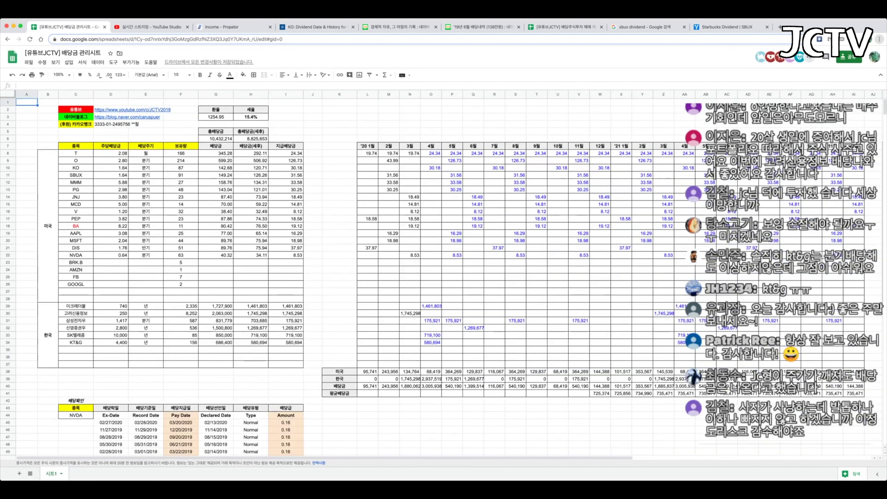
left_click(410, 212)
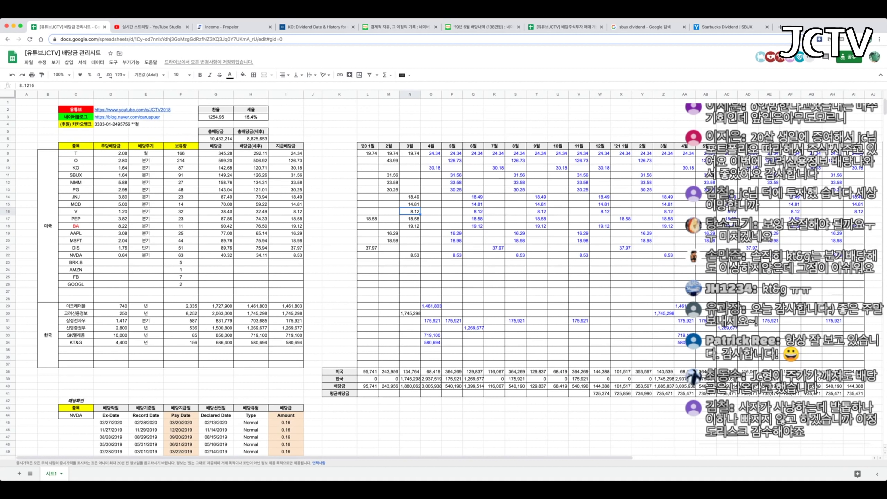
key("super+Left")
key("super+Up")
key("super+Up")
key("super+Left")
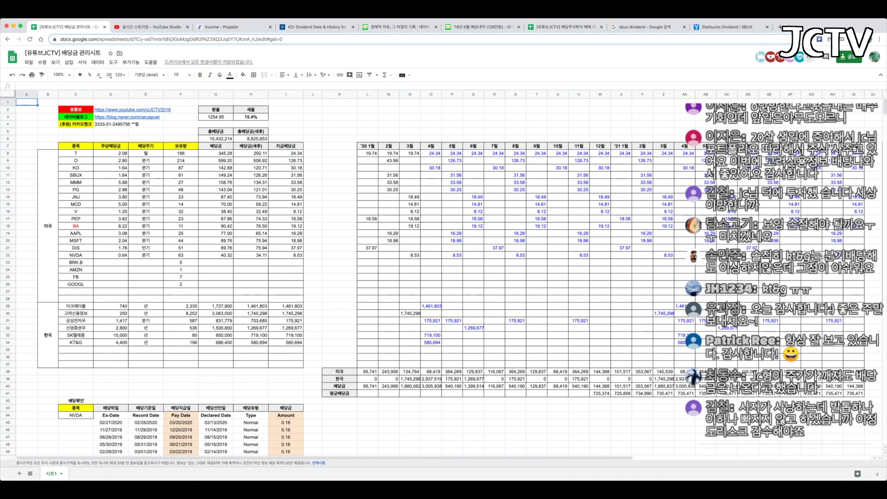